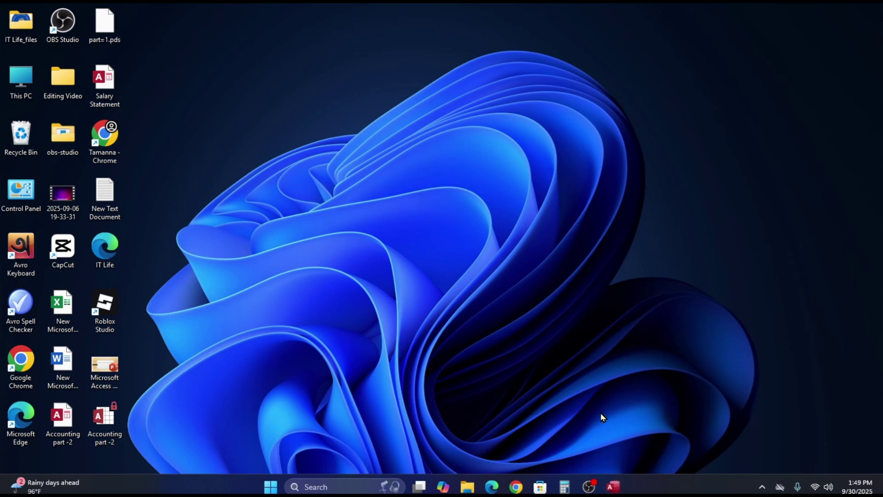
# Switch to Access, preview the Main Board form in Form View and return it to Design View.
pyautogui.click(613, 487)
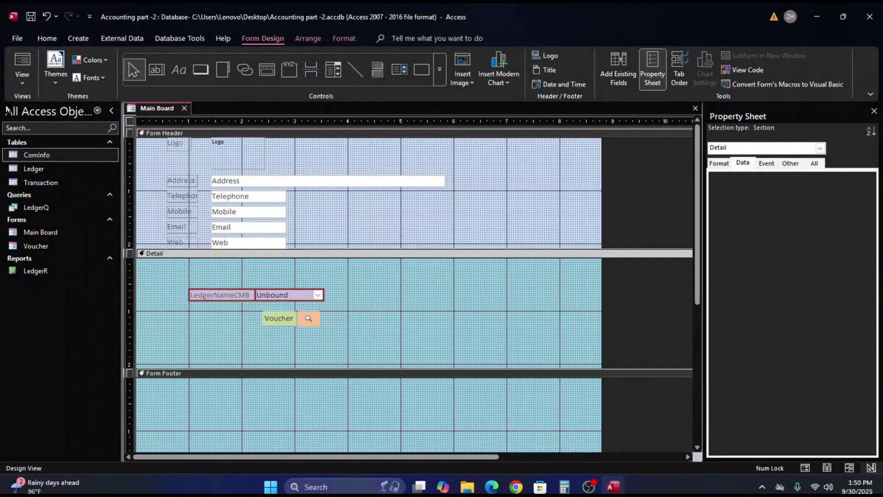
pyautogui.click(28, 66)
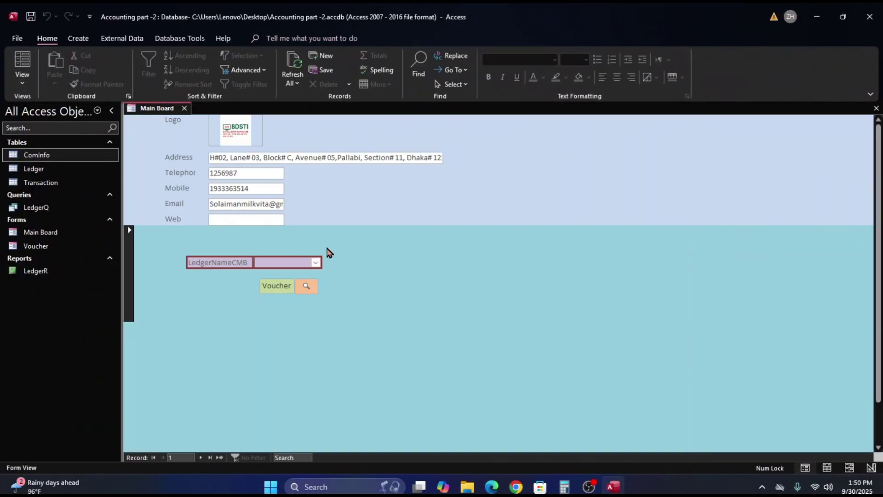
pyautogui.rightClick(506, 169)
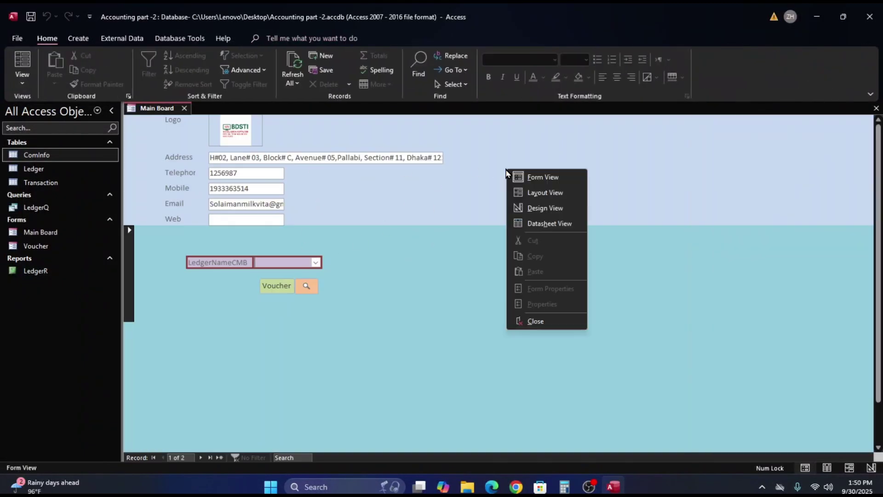
pyautogui.click(548, 211)
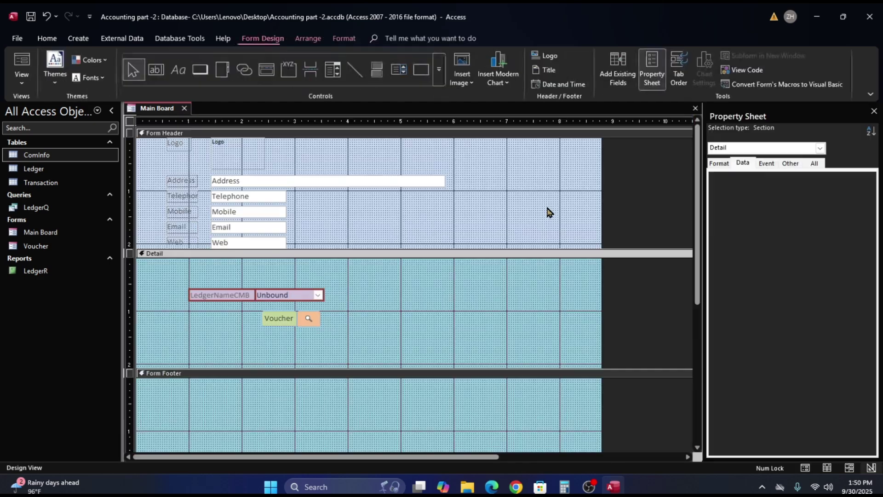
# Open the ComInfo table and examine its field names and data types in Design View.
pyautogui.doubleClick(15, 158)
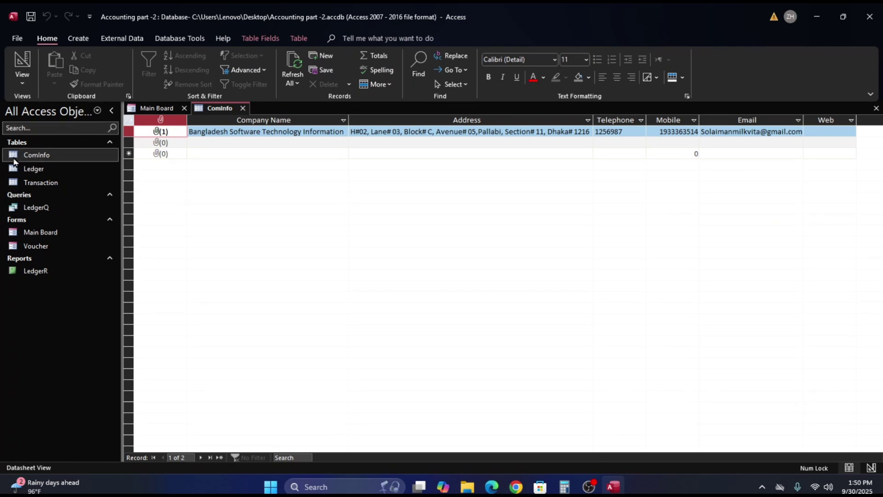
pyautogui.rightClick(156, 109)
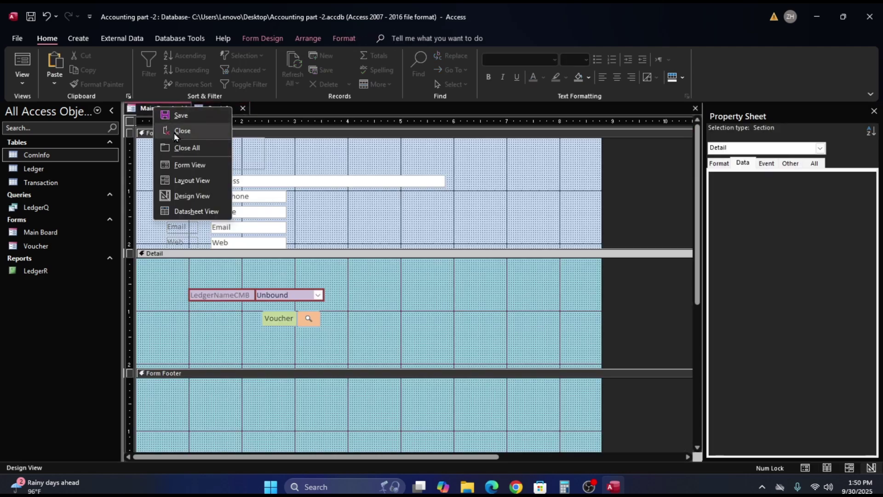
pyautogui.click(194, 197)
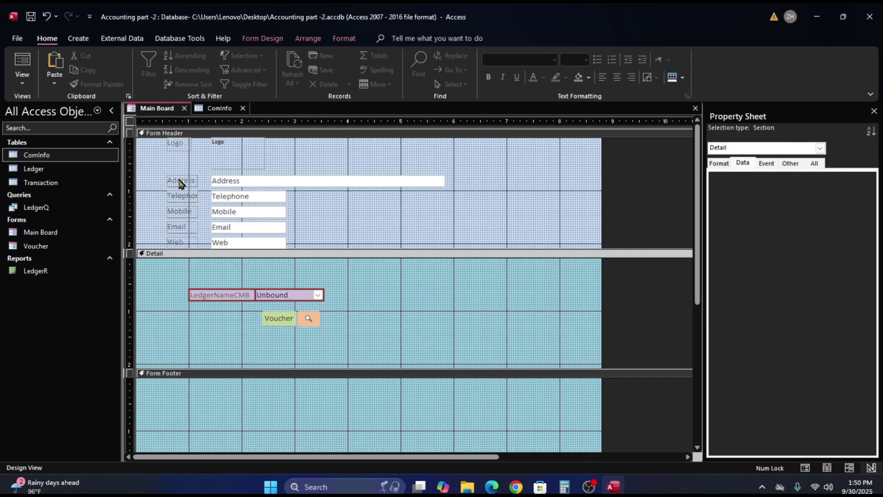
pyautogui.rightClick(27, 158)
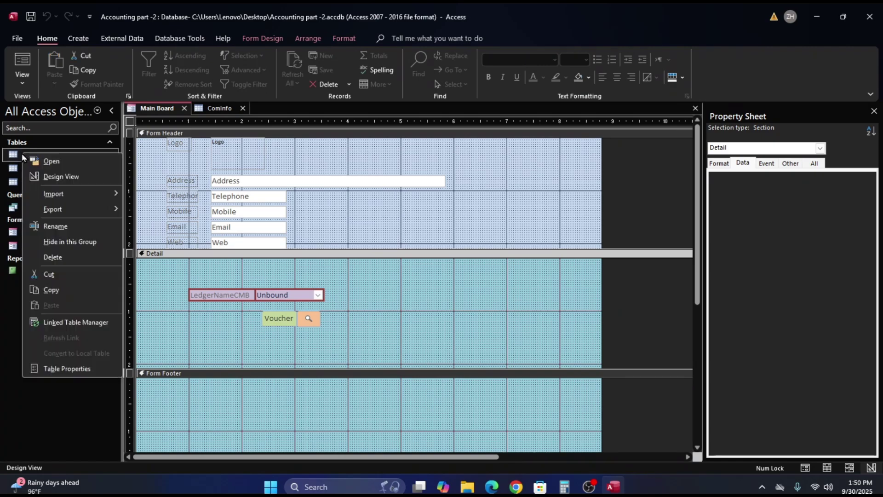
pyautogui.click(60, 177)
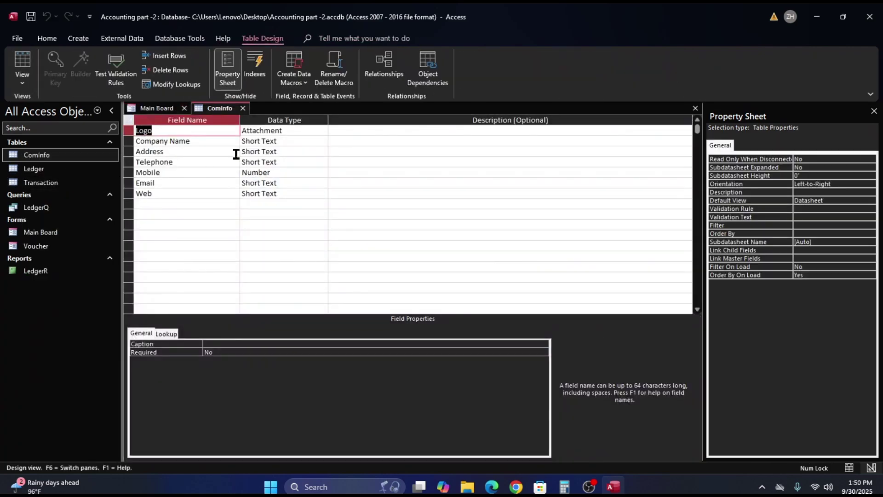
pyautogui.click(212, 131)
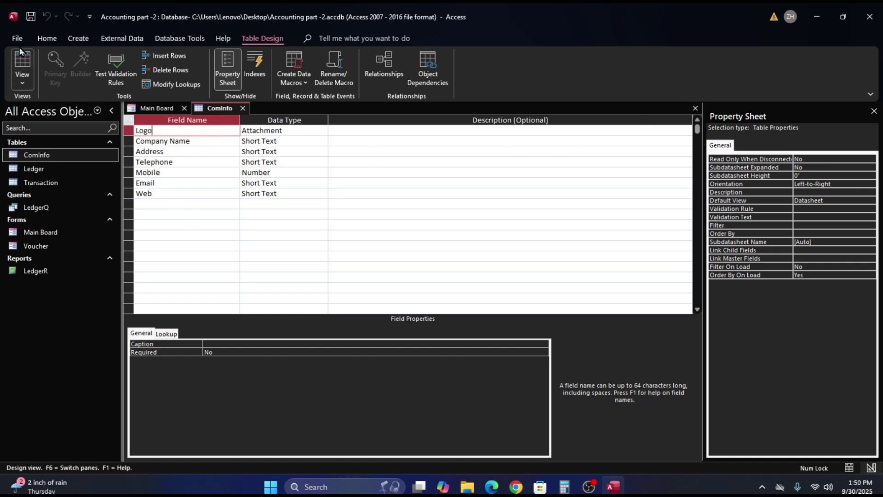
# Return the ComInfo table to Datasheet View and inspect the logo attachment of the first record.
pyautogui.click(22, 64)
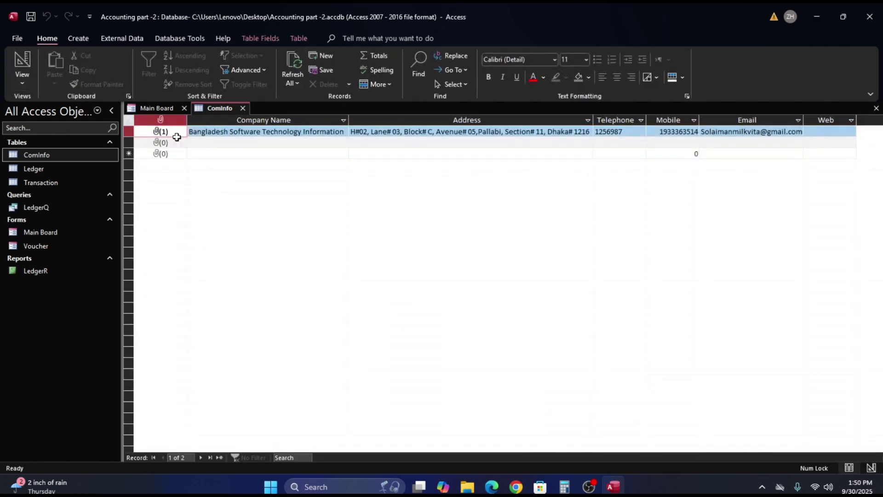
pyautogui.doubleClick(167, 135)
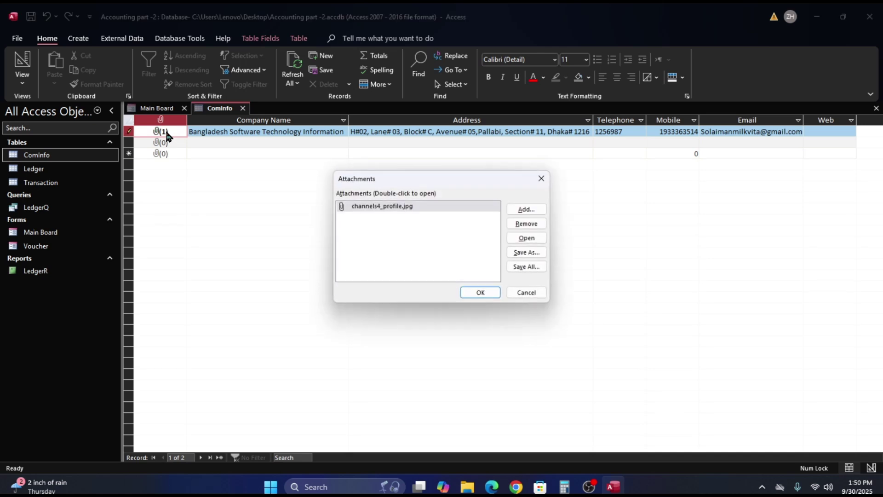
pyautogui.click(374, 206)
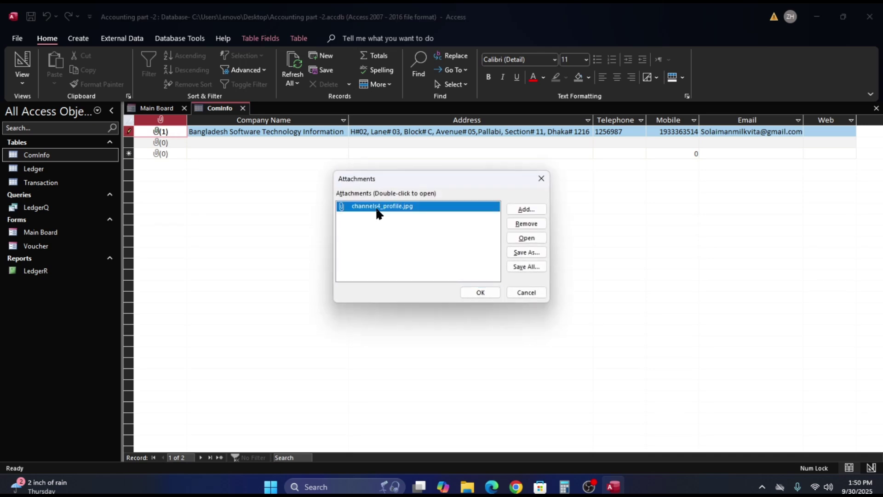
pyautogui.click(488, 293)
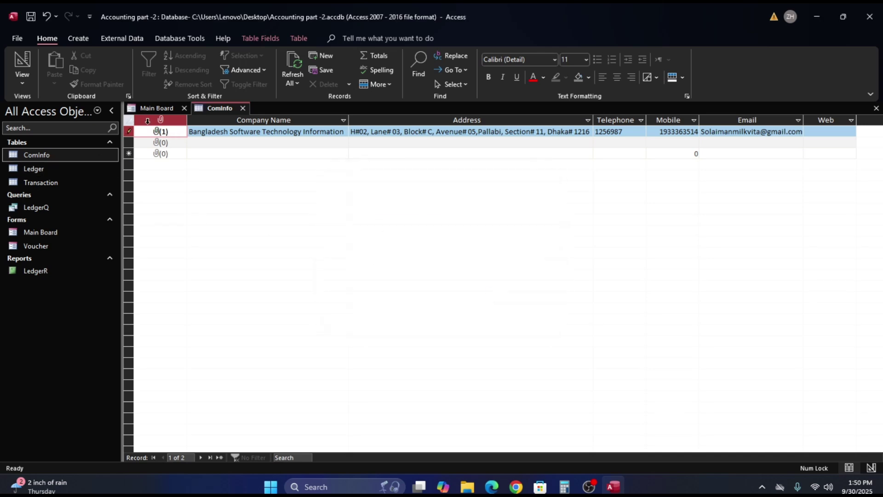
pyautogui.doubleClick(162, 134)
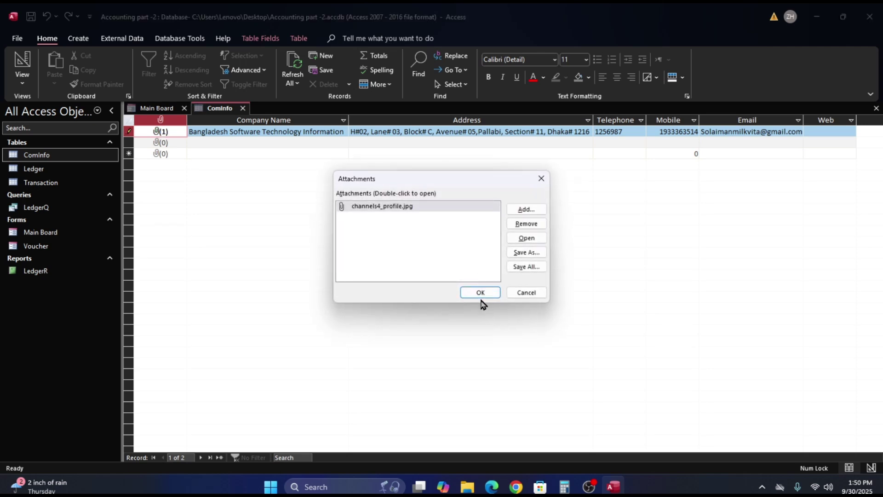
pyautogui.click(480, 292)
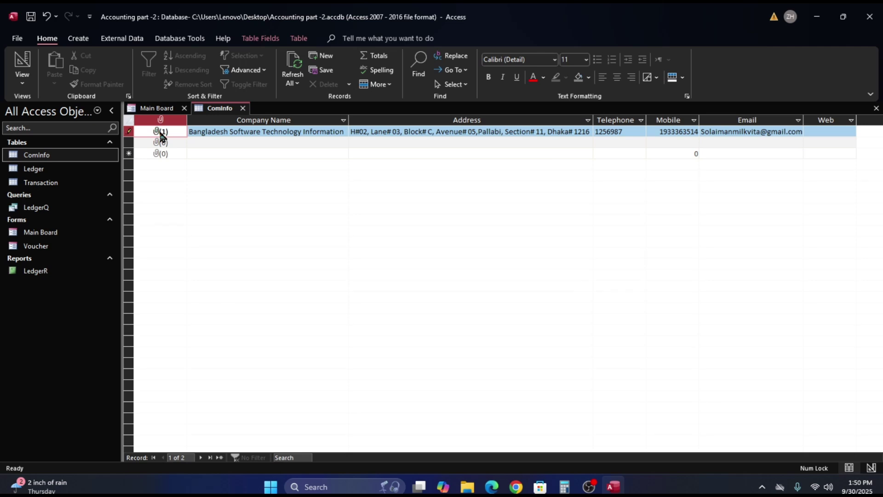
pyautogui.rightClick(161, 134)
pyautogui.press('Escape')
pyautogui.doubleClick(161, 134)
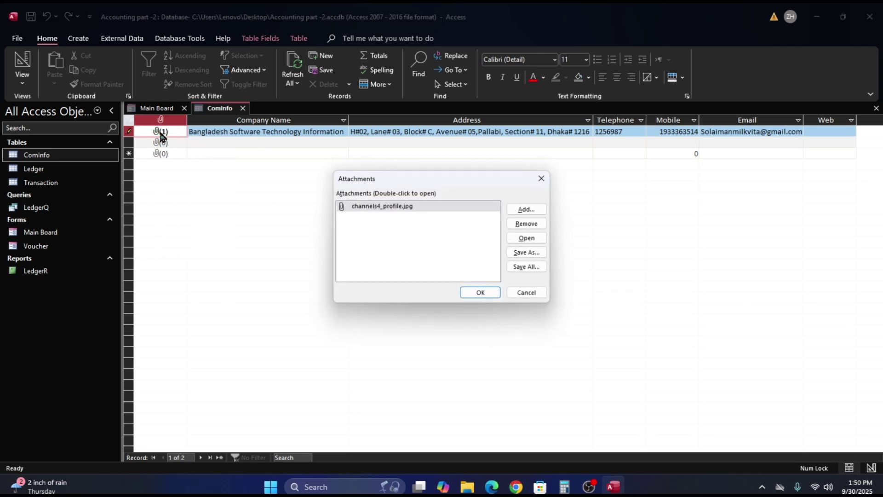
pyautogui.click(374, 210)
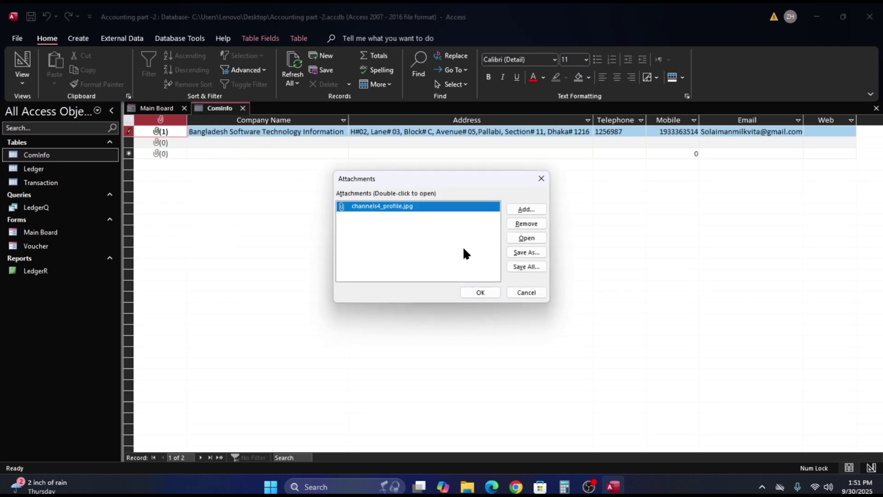
pyautogui.click(484, 294)
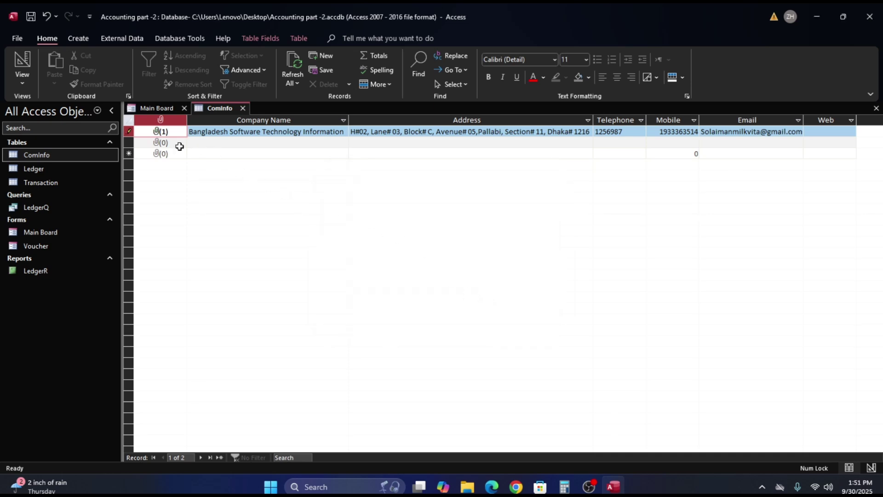
pyautogui.doubleClick(162, 133)
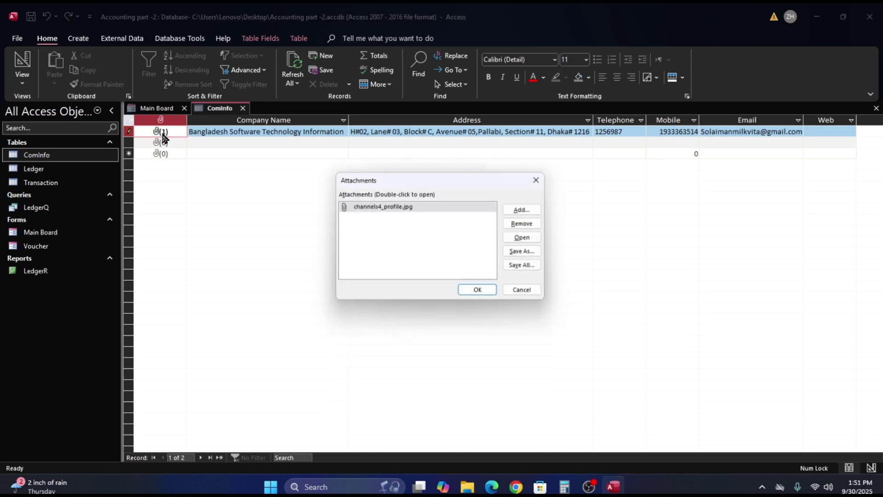
pyautogui.click(492, 289)
# Attach channels4_profile from the Pictures > Screenshots folder to the first ComInfo record, overwriting the existing attachment.
pyautogui.doubleClick(163, 132)
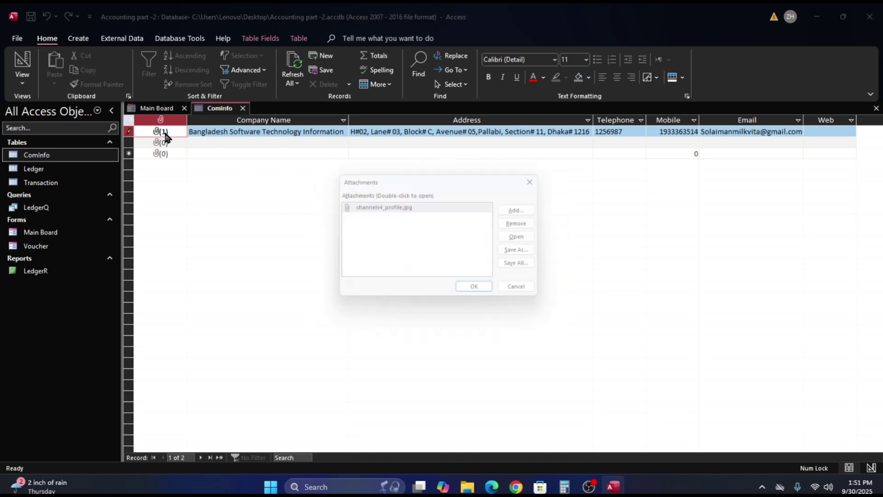
pyautogui.click(525, 212)
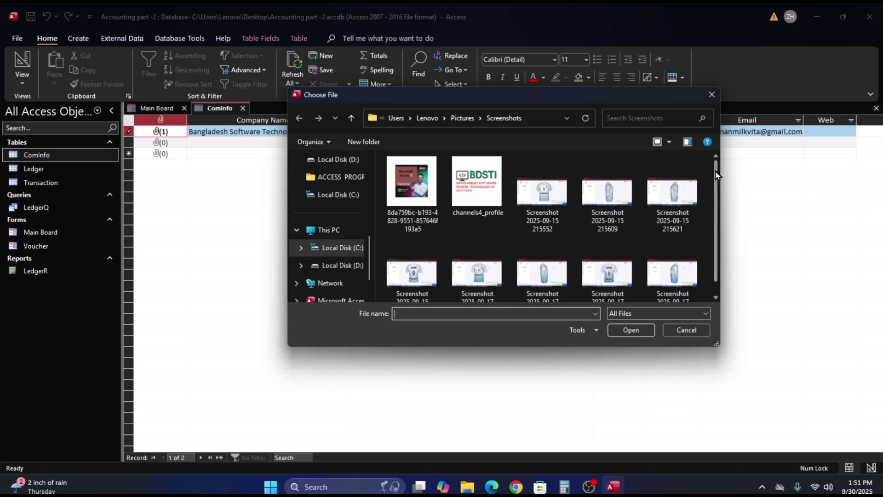
pyautogui.scroll(-1, 716, 173)
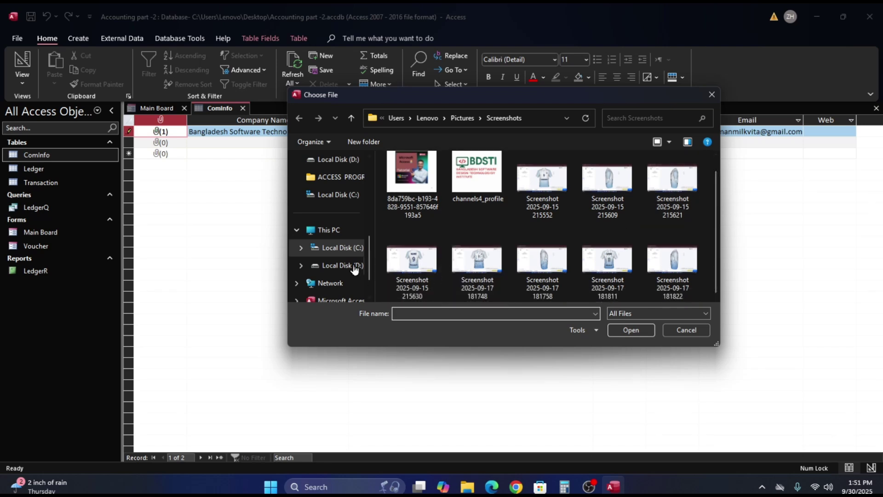
pyautogui.scroll(-1, 348, 206)
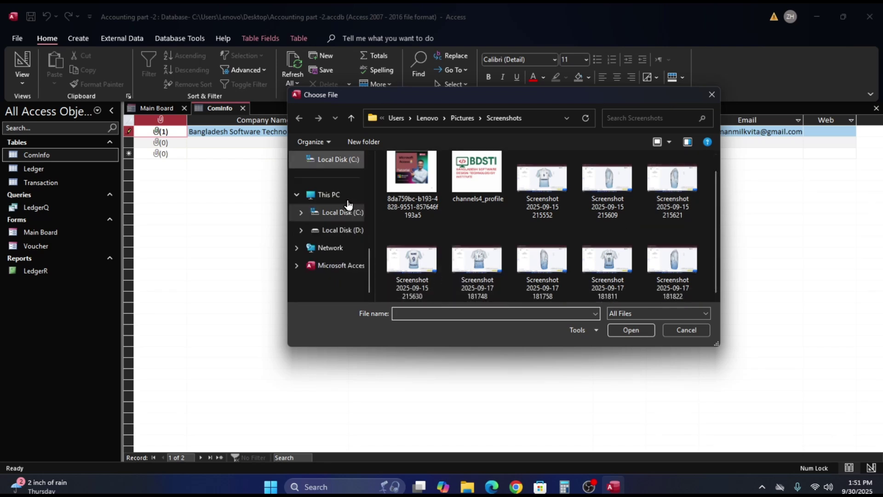
pyautogui.scroll(1, 348, 225)
pyautogui.scroll(2, 346, 242)
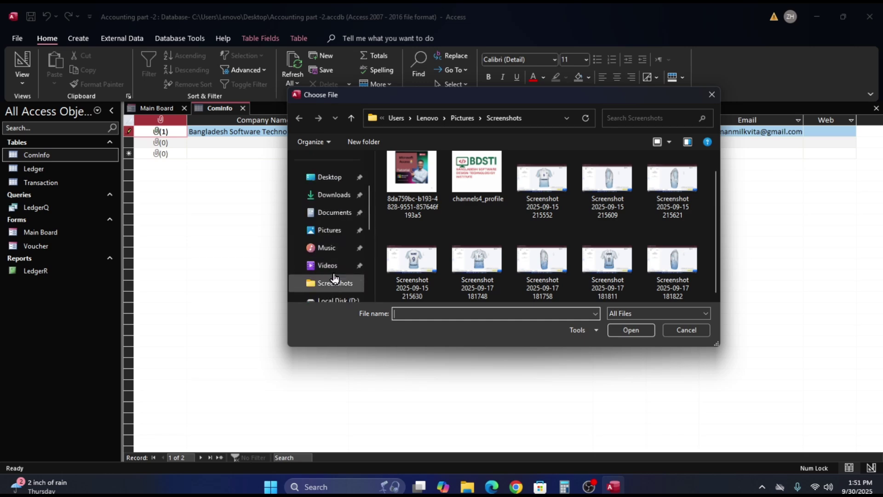
pyautogui.click(317, 236)
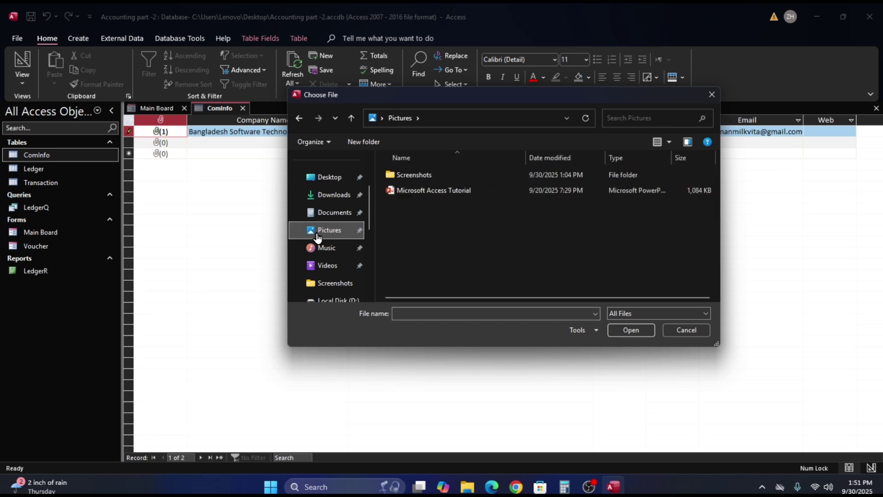
pyautogui.doubleClick(394, 176)
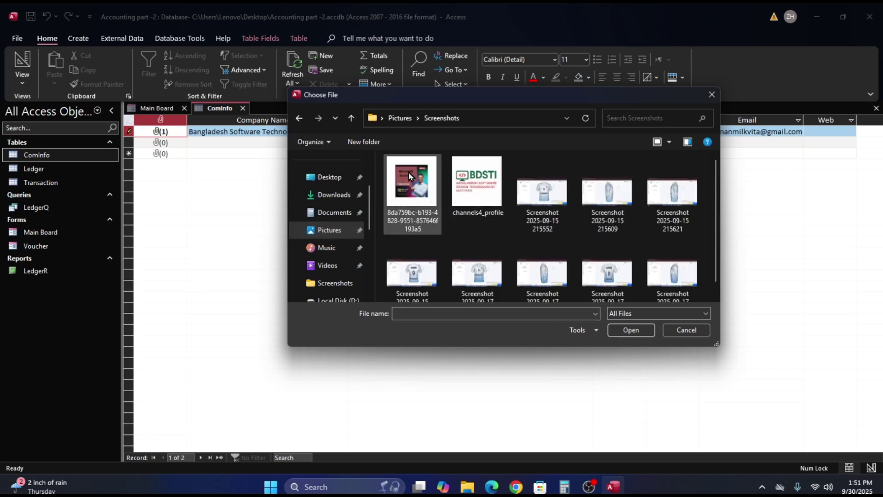
pyautogui.doubleClick(477, 179)
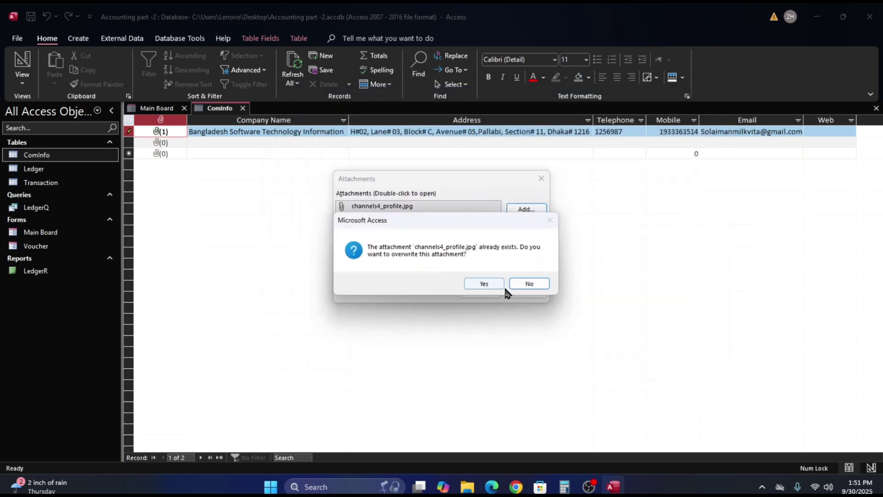
pyautogui.click(486, 283)
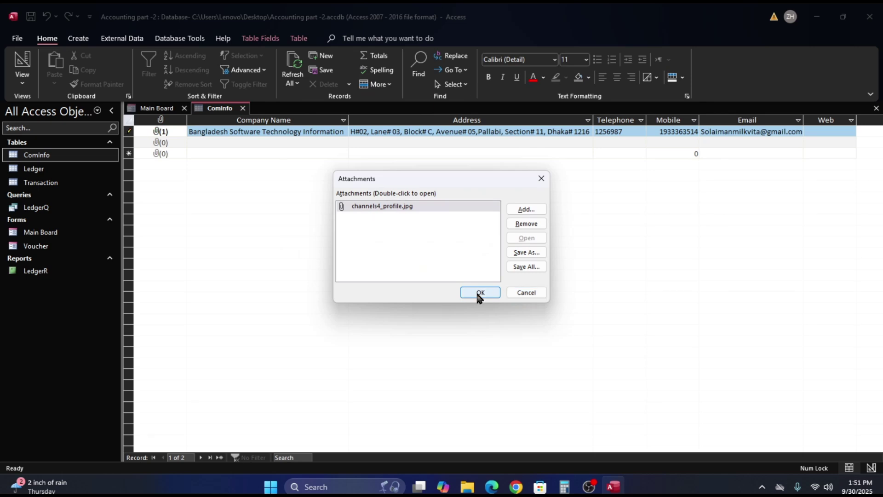
pyautogui.click(477, 291)
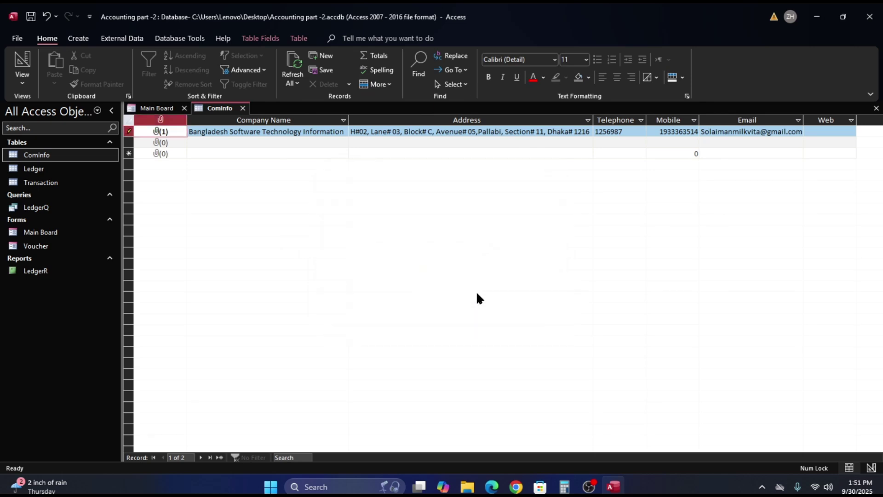
# Check the first record's attachment and its Company Name and Web fields, and close the ComInfo table.
pyautogui.doubleClick(162, 135)
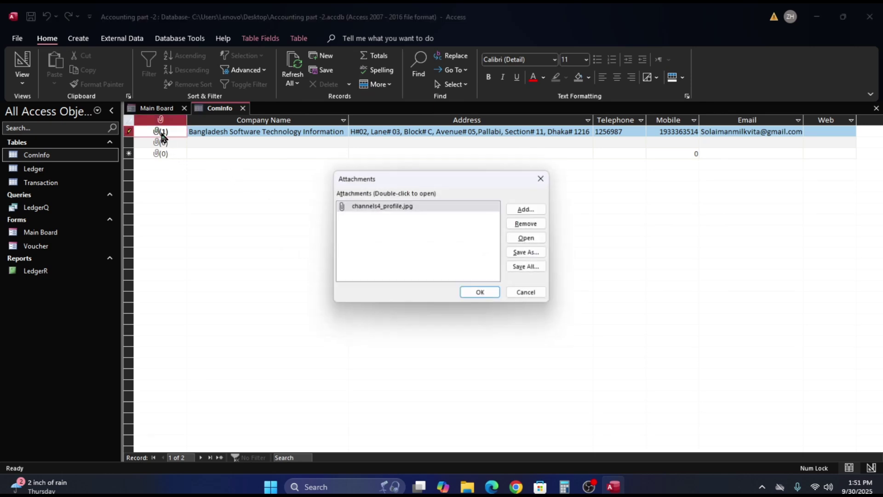
pyautogui.click(528, 293)
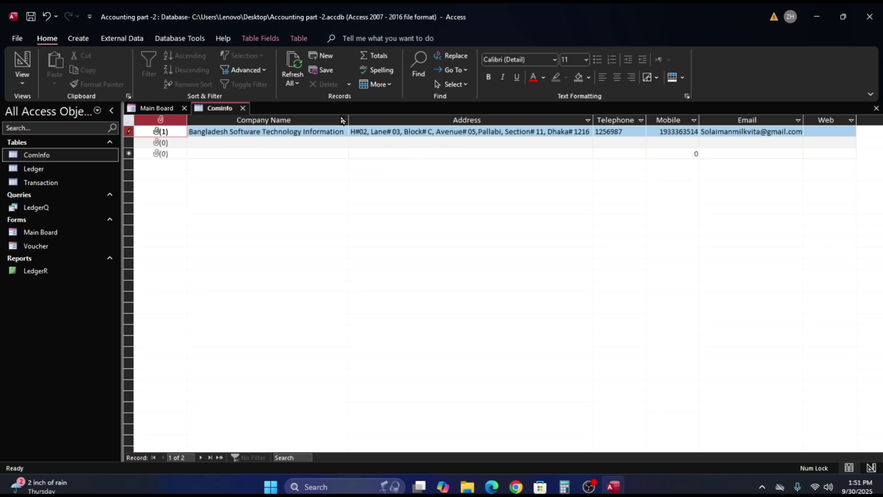
pyautogui.click(282, 132)
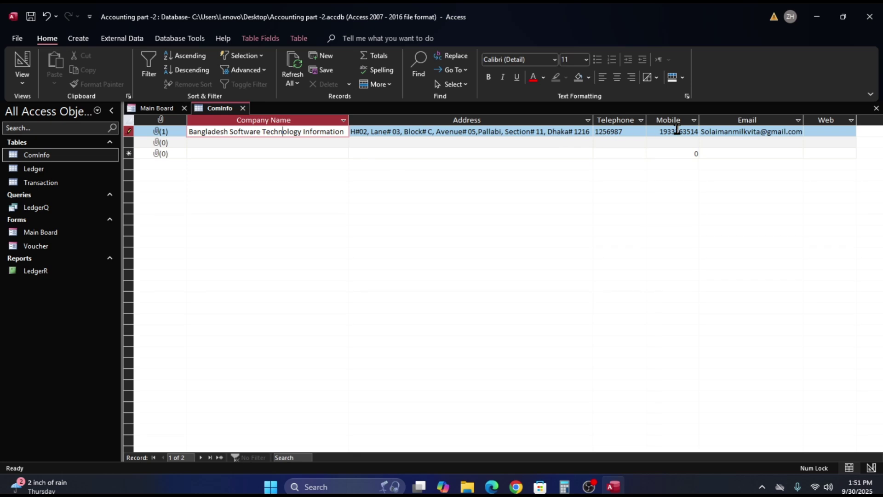
pyautogui.click(834, 132)
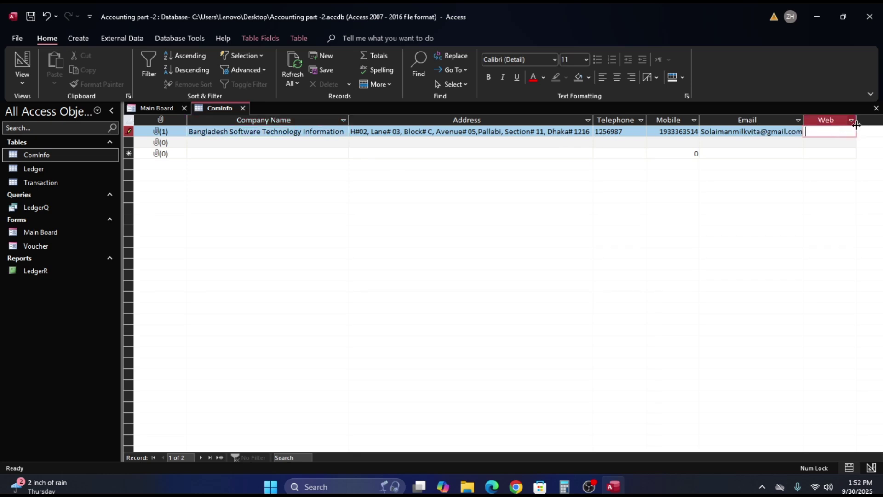
pyautogui.click(875, 109)
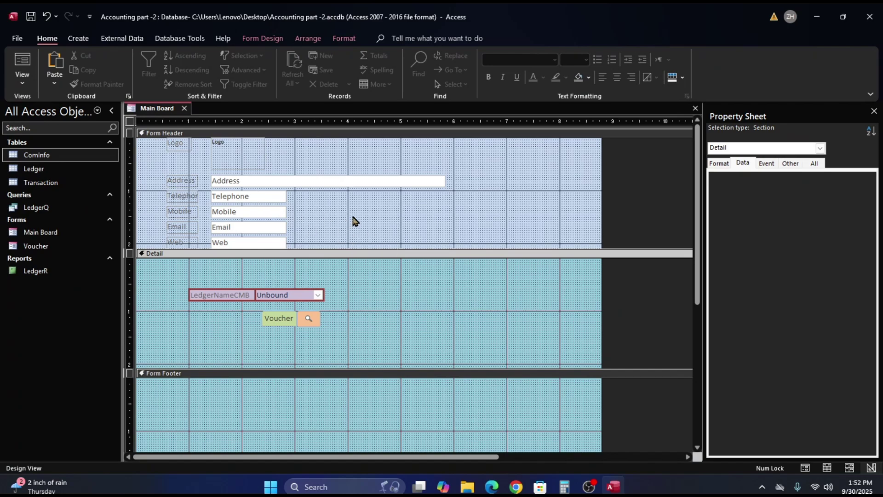
# Delete the Logo, Address, Telephone, Mobile, Email and Web controls with their labels from the Main Board Form Header.
pyautogui.moveTo(159, 145); pyautogui.dragTo(379, 244)
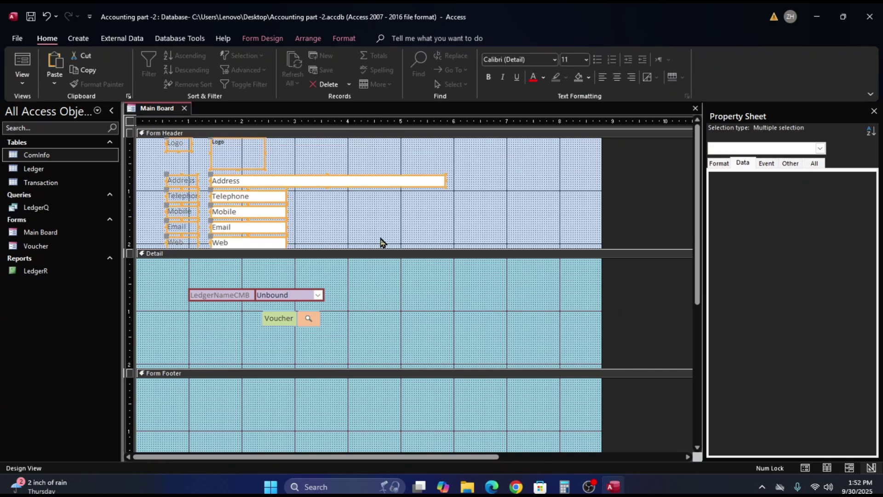
pyautogui.press('Delete')
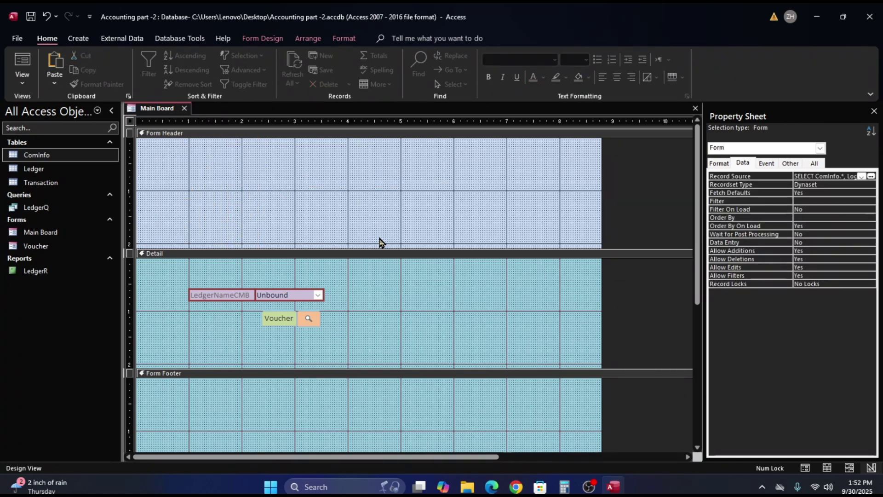
pyautogui.click(446, 207)
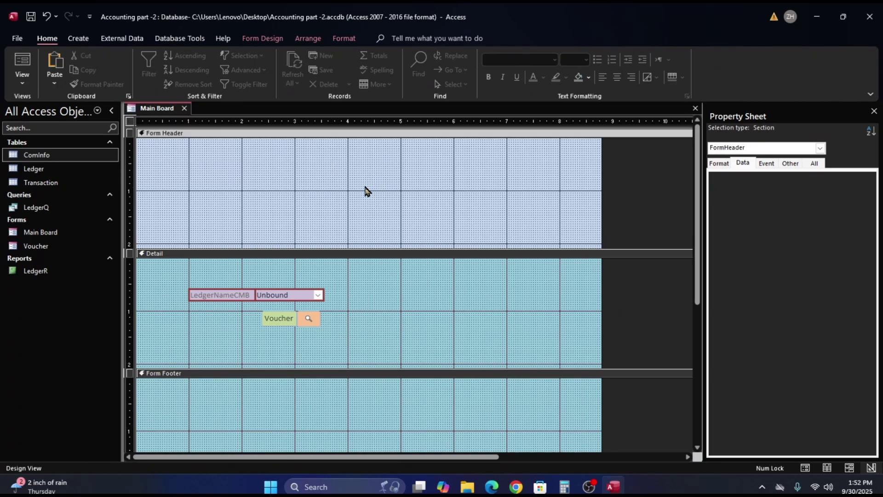
# Display the existing fields available for the form and select Company Name, Address, Telephone, Mobile, Email and Web.
pyautogui.click(258, 39)
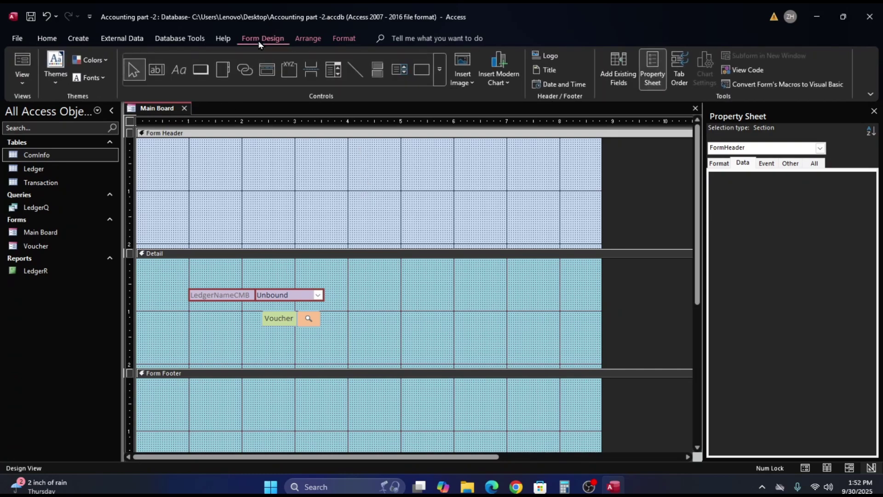
pyautogui.click(619, 71)
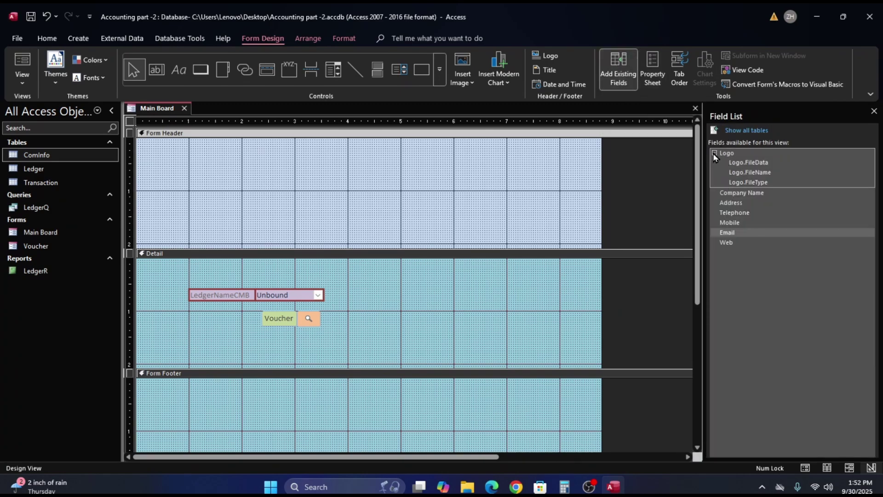
pyautogui.click(724, 196)
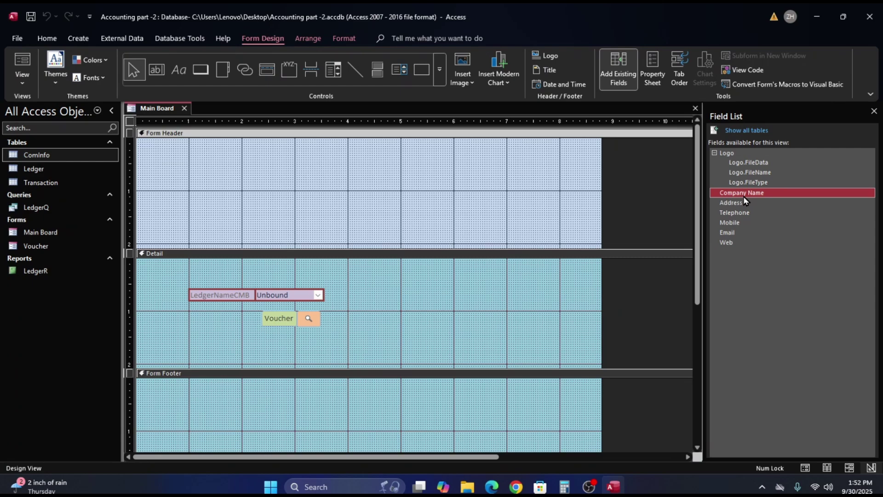
pyautogui.click(763, 205)
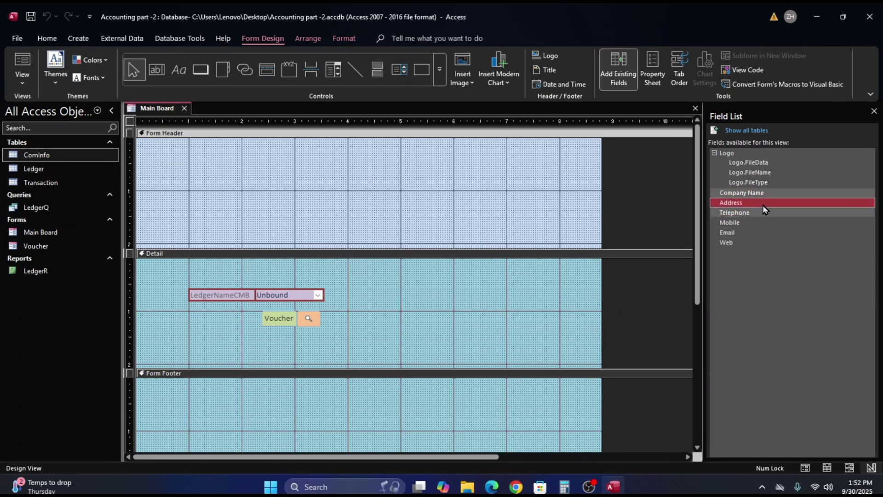
pyautogui.hotkey('shift', 'Down')
pyautogui.hotkey('shift', 'Down')
pyautogui.hotkey('shift', 'Down')
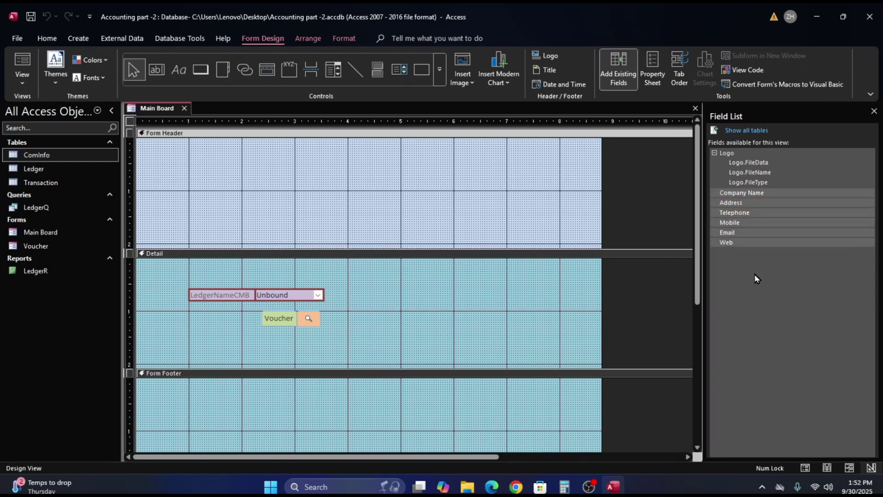
pyautogui.click(736, 194)
# Place the Company Name through Web fields in the Form Header and shift them left until their text boxes start at about 2 inches.
pyautogui.moveTo(735, 196); pyautogui.dragTo(285, 163)
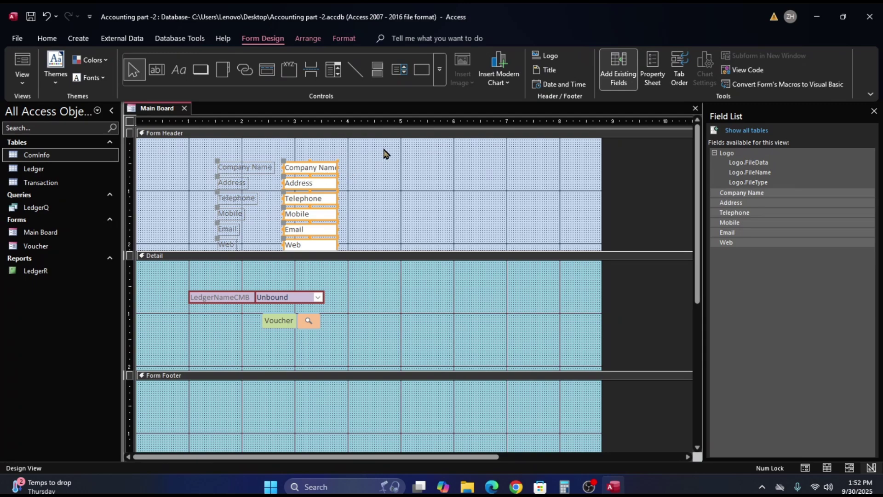
pyautogui.press('Left')
pyautogui.press('Left')
pyautogui.press('Left')
pyautogui.press('Left')
pyautogui.press('Left')
pyautogui.press('Left')
pyautogui.press('Left')
pyautogui.press('Left')
pyautogui.press('Left')
pyautogui.press('Left')
pyautogui.press('Left')
pyautogui.press('Left')
pyautogui.press('Left')
pyautogui.press('Left')
pyautogui.press('Left')
pyautogui.press('Left')
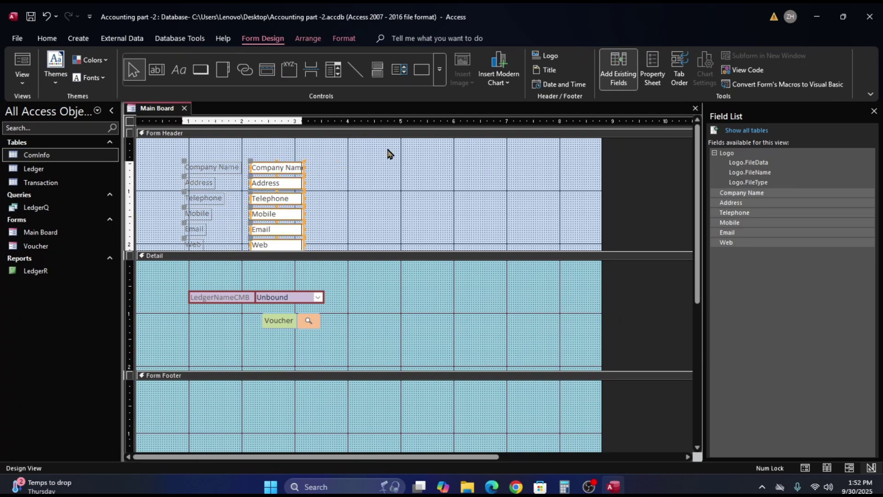
pyautogui.press('Left')
pyautogui.press('Left')
pyautogui.press('Left')
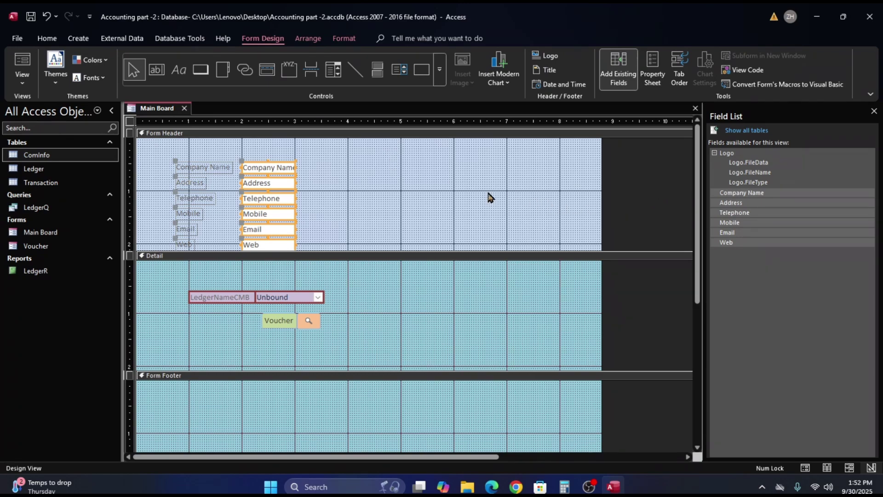
# Undo the leftward moves and the placement of the company fields in the Form Header.
pyautogui.hotkey('ctrl', 'z')
pyautogui.hotkey('ctrl', 'z')
pyautogui.hotkey('ctrl', 'z')
pyautogui.hotkey('ctrl', 'z')
pyautogui.hotkey('ctrl', 'z')
pyautogui.hotkey('ctrl', 'z')
pyautogui.hotkey('ctrl', 'z')
pyautogui.hotkey('ctrl', 'z')
pyautogui.hotkey('ctrl', 'z')
pyautogui.hotkey('ctrl', 'z')
pyautogui.hotkey('ctrl', 'z')
pyautogui.hotkey('ctrl', 'z')
pyautogui.hotkey('ctrl', 'z')
pyautogui.hotkey('ctrl', 'z')
pyautogui.hotkey('ctrl', 'z')
pyautogui.hotkey('ctrl', 'z')
pyautogui.hotkey('ctrl', 'z')
pyautogui.hotkey('ctrl', 'z')
pyautogui.hotkey('ctrl', 'z')
pyautogui.hotkey('ctrl', 'z')
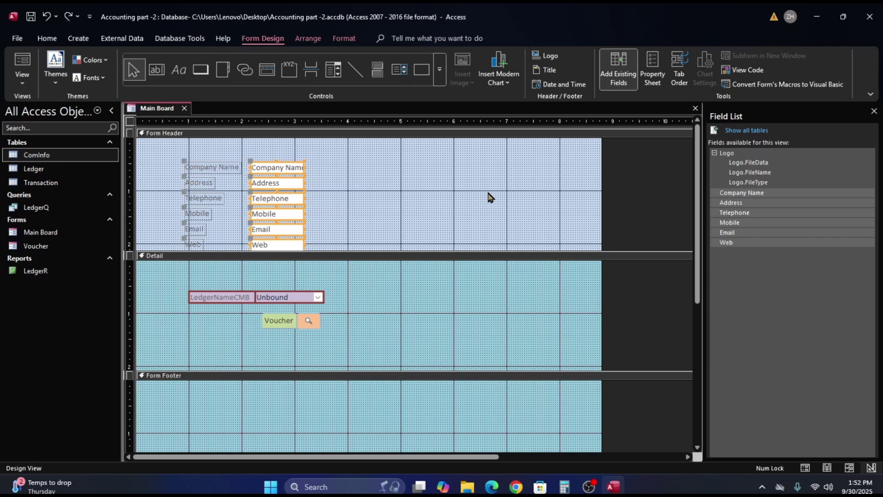
# Add the Logo field to the selected Company Name through Web fields and place all seven in the Form Header.
pyautogui.click(714, 153)
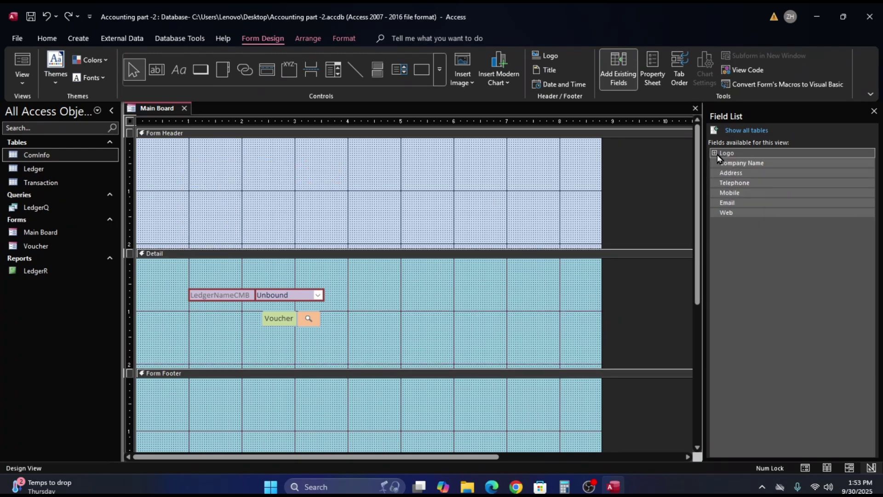
pyautogui.click(766, 155)
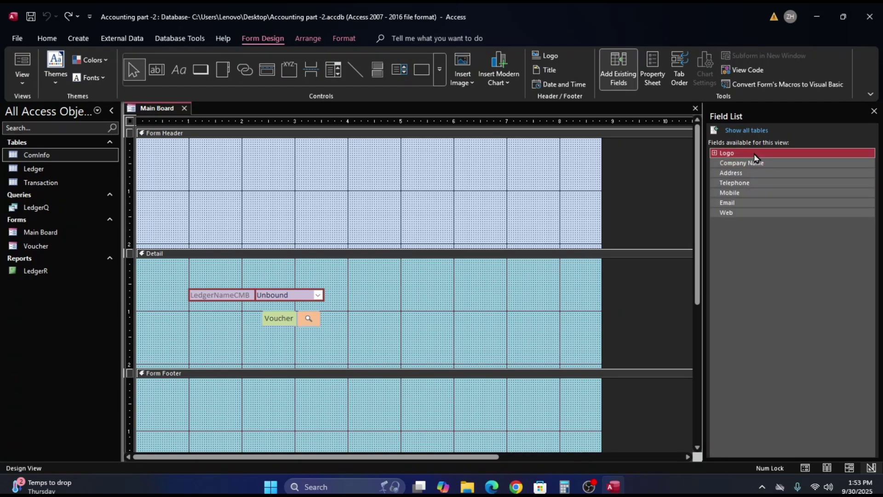
pyautogui.moveTo(755, 159); pyautogui.dragTo(299, 174)
# Move the placed company fields up and left in the Form Header until their labels start about 0.4 inch from the form's edge.
pyautogui.press('Up')
pyautogui.press('Up')
pyautogui.press('Up')
pyautogui.press('Up')
pyautogui.press('Up')
pyautogui.press('Up')
pyautogui.press('Up')
pyautogui.press('Up')
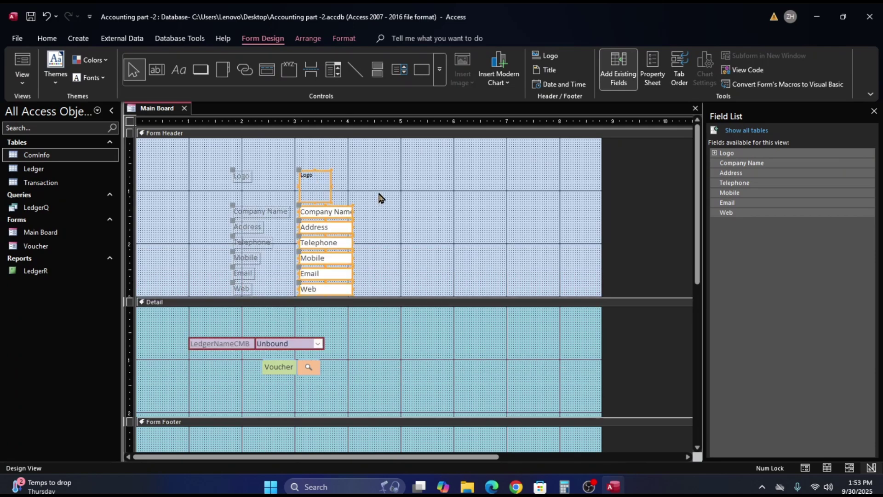
pyautogui.press('Up')
pyautogui.press('Up')
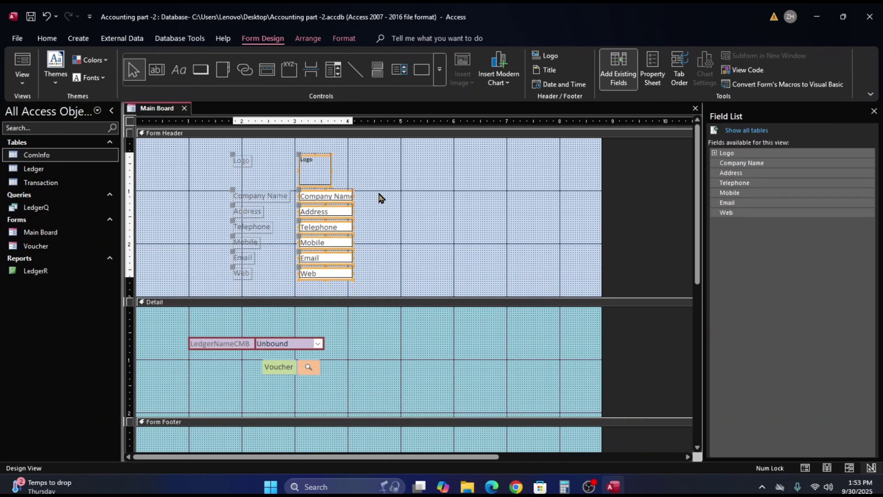
pyautogui.press('Left')
pyautogui.press('Left')
pyautogui.press('Left')
pyautogui.press('Left')
pyautogui.press('Left')
pyautogui.press('Left')
pyautogui.press('Left')
pyautogui.press('Left')
pyautogui.press('Left')
pyautogui.press('Left')
pyautogui.press('Left')
pyautogui.press('Left')
pyautogui.press('Left')
pyautogui.press('Left')
pyautogui.press('Left')
pyautogui.press('Left')
pyautogui.press('Left')
pyautogui.press('Left')
pyautogui.press('Left')
pyautogui.press('Left')
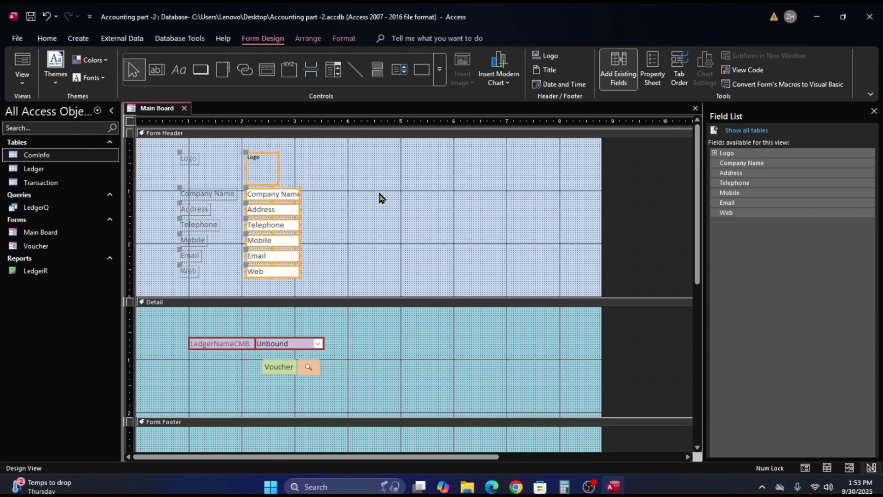
pyautogui.press('Left')
pyautogui.press('Left')
pyautogui.press('Left')
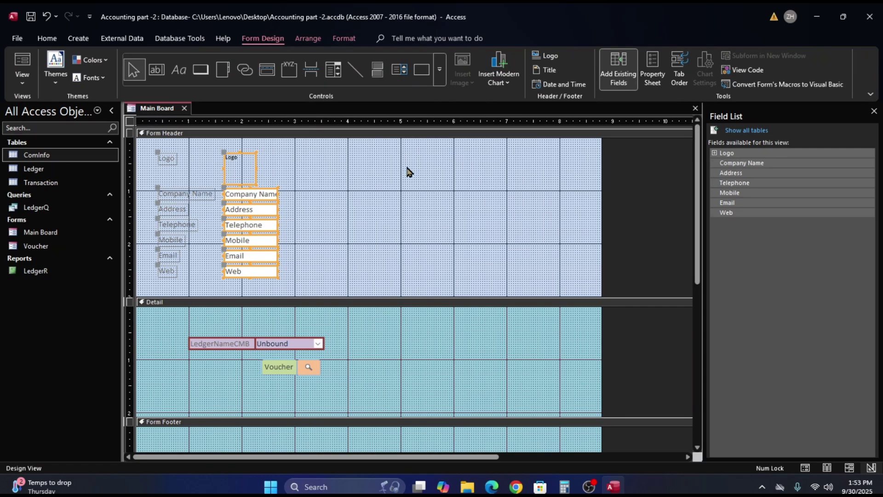
# Check the logo and company fields of Main Board in Form View, and return to Design View.
pyautogui.click(220, 137)
pyautogui.click(28, 64)
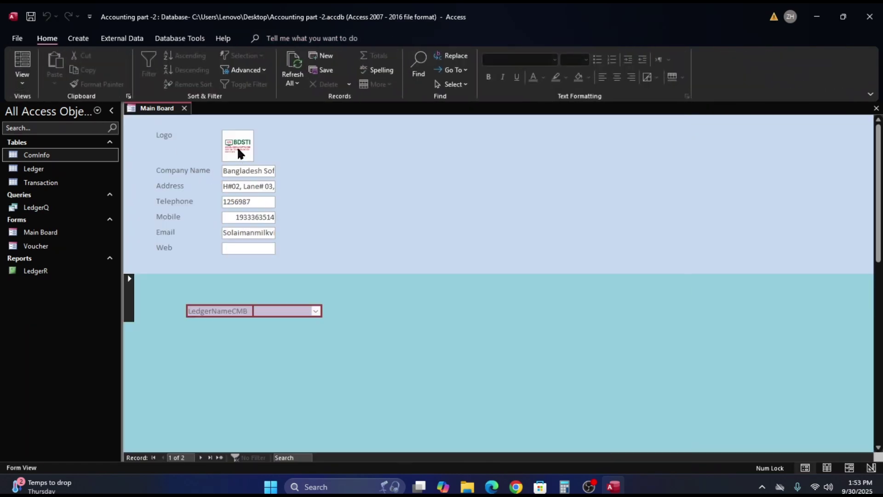
pyautogui.rightClick(321, 179)
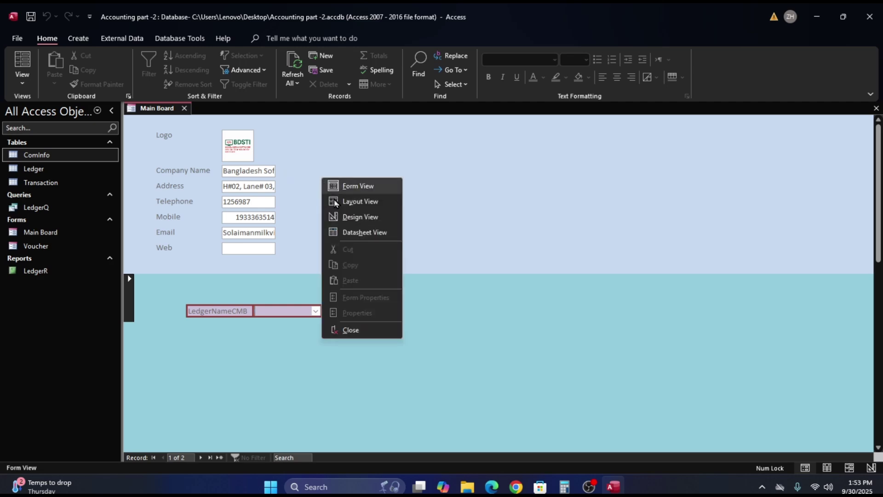
pyautogui.click(359, 216)
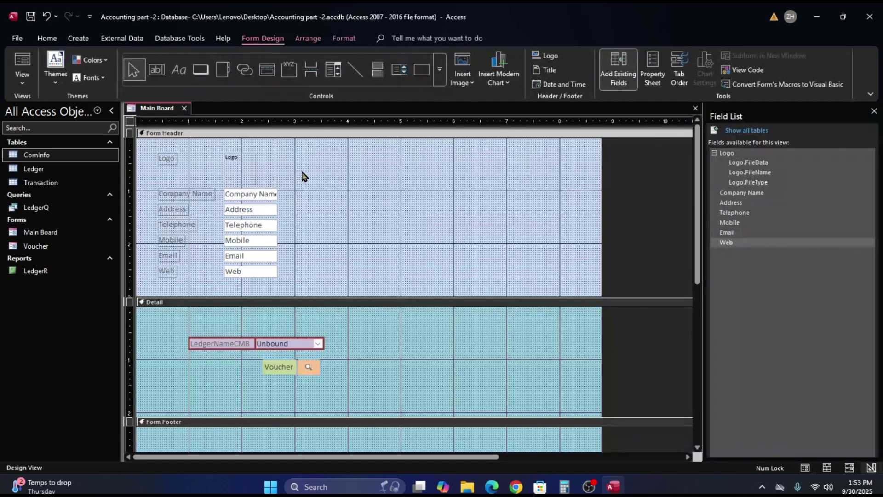
# Enlarge the logo control to about 1 inch wide, matching the text boxes below it, and show the form in Form View.
pyautogui.click(239, 161)
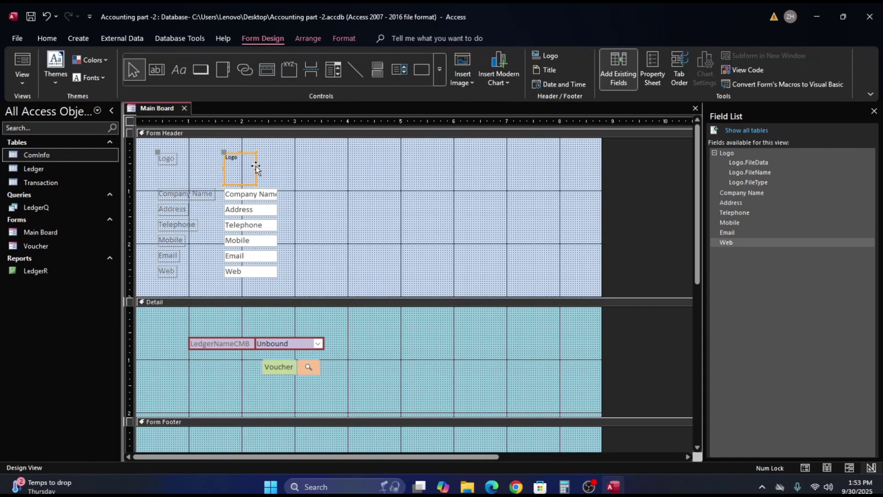
pyautogui.moveTo(256, 166); pyautogui.dragTo(254, 144)
pyautogui.click(22, 64)
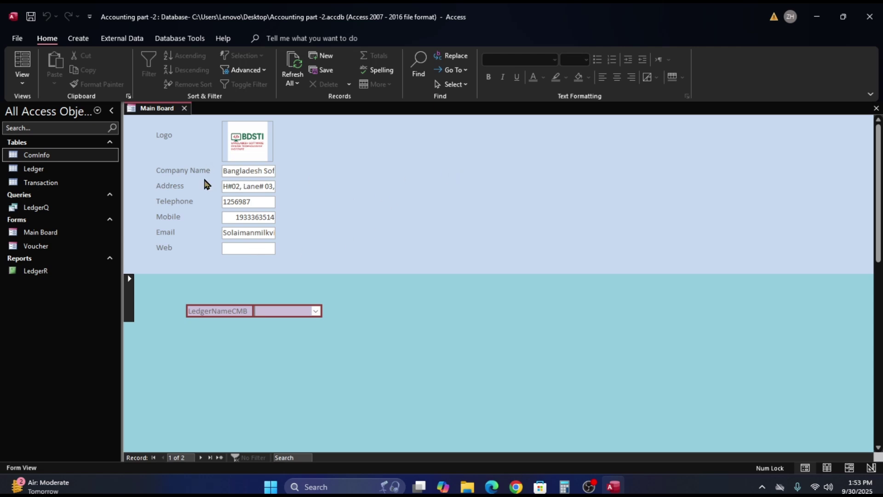
# Examine the Company Name and Address entries in the form's header, and return to Design View.
pyautogui.click(258, 172)
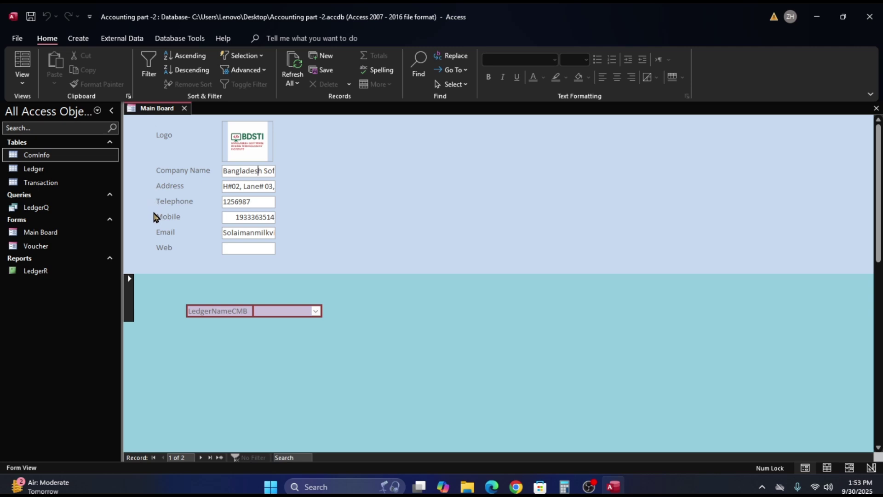
pyautogui.press('Tab')
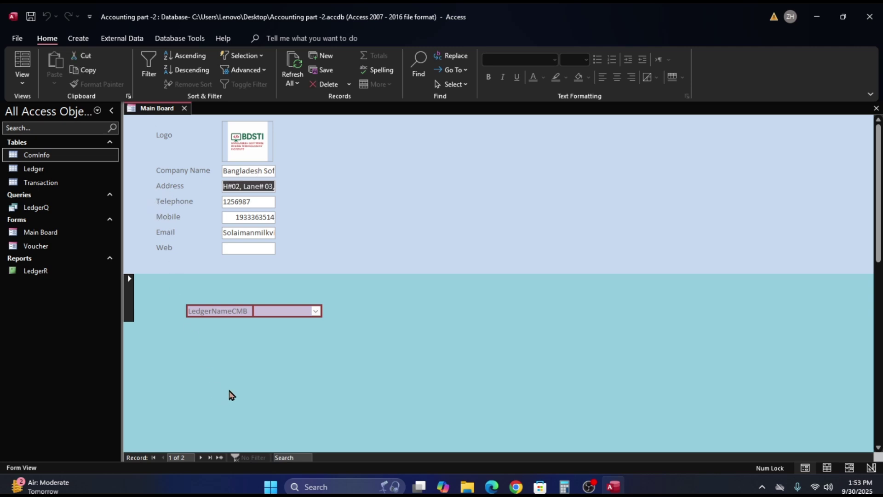
pyautogui.rightClick(433, 178)
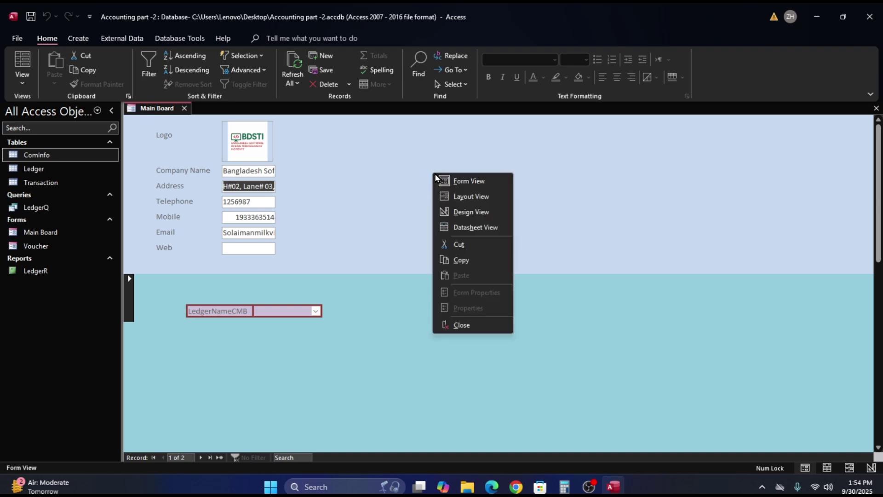
pyautogui.click(462, 215)
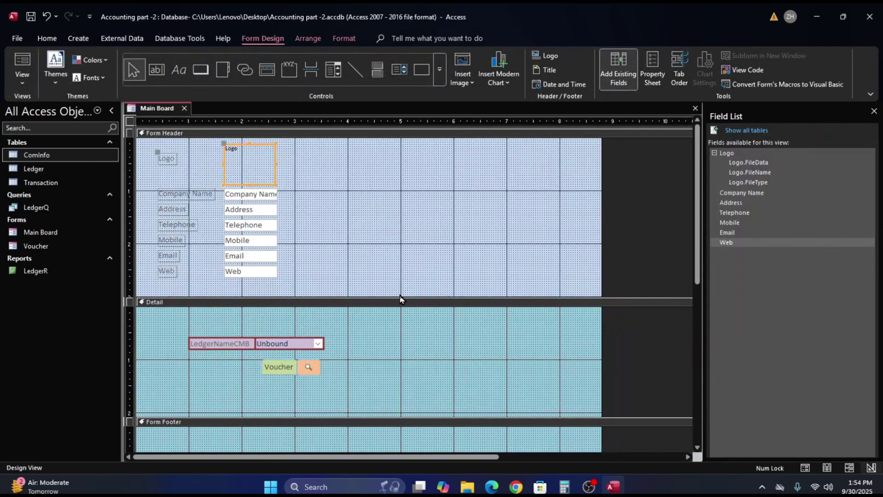
# Shorten the Form Header to end just below the Web field and the Detail section to about 1.7 inches.
pyautogui.moveTo(399, 297); pyautogui.dragTo(399, 281)
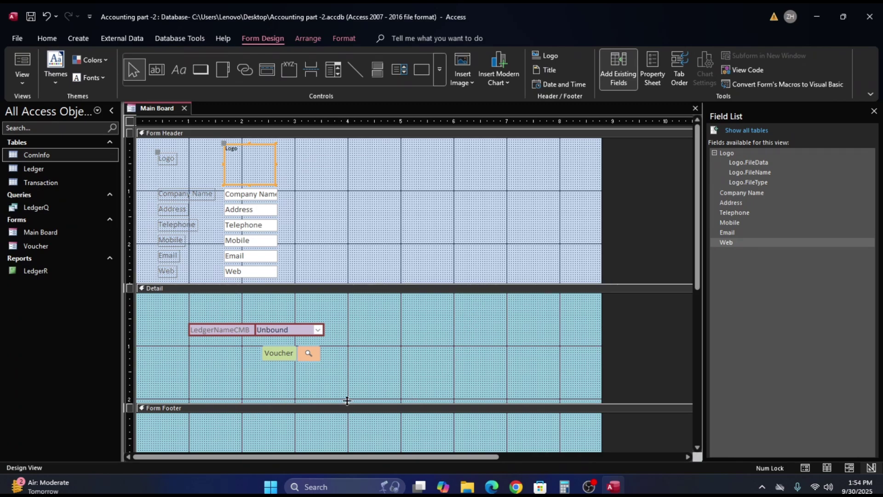
pyautogui.moveTo(347, 402); pyautogui.dragTo(347, 382)
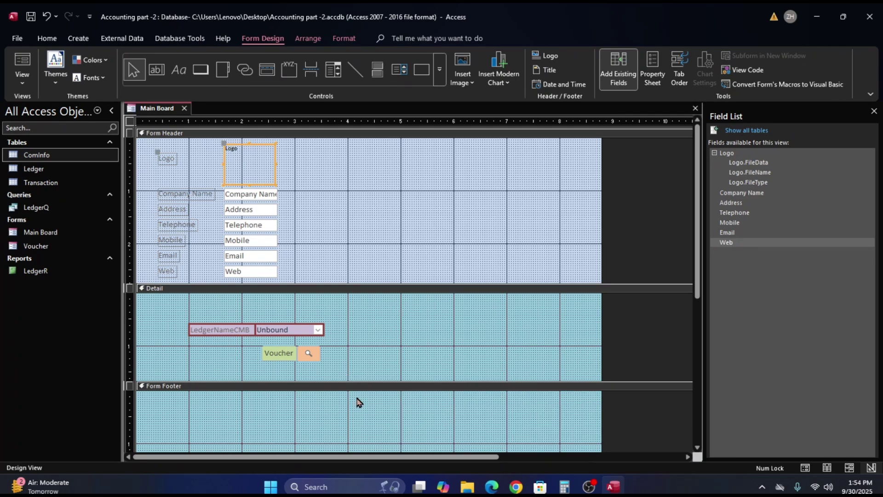
# Widen the Main Board form slightly to about 8.8 inches from the lower corner of the Form Footer.
pyautogui.scroll(-1, 377, 399)
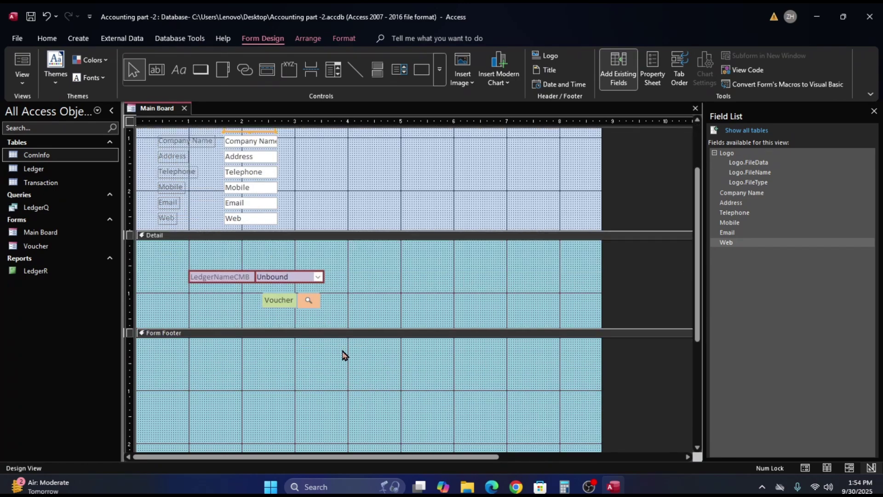
pyautogui.scroll(-1, 345, 361)
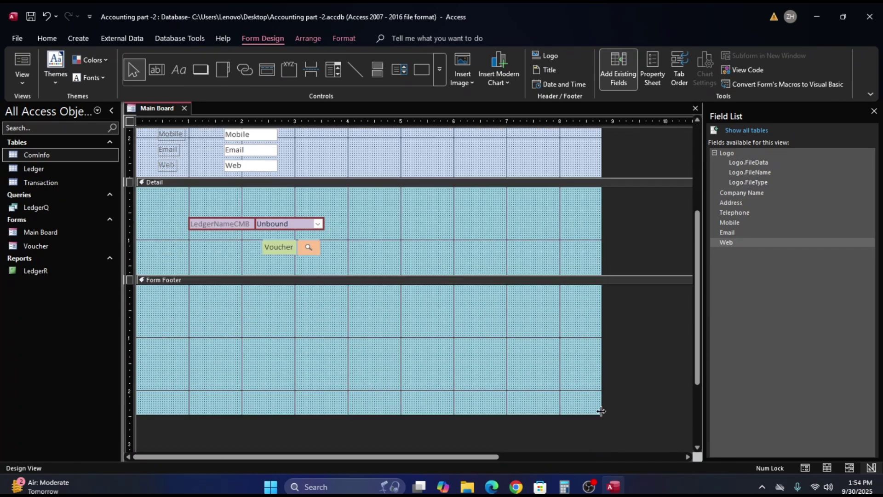
pyautogui.moveTo(599, 409); pyautogui.dragTo(604, 415)
pyautogui.scroll(2, 433, 330)
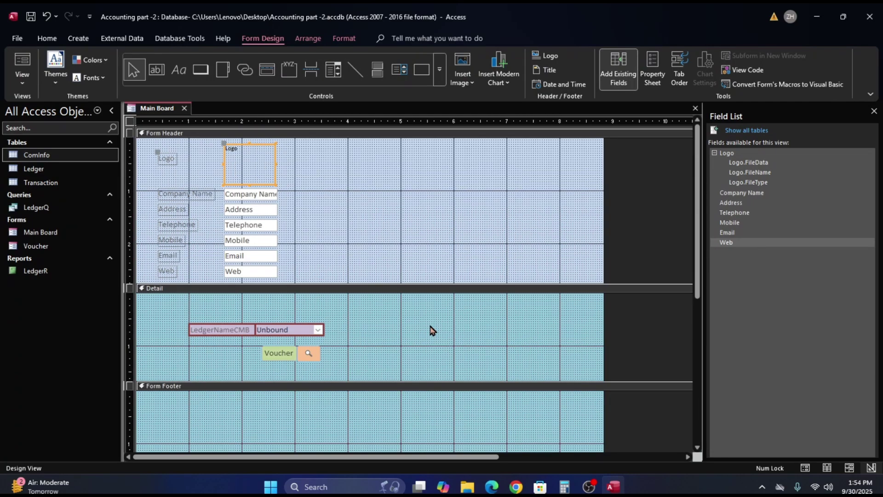
# Move the Address, Telephone, Mobile, Email and Web fields with their labels from the Form Header into the Form Footer.
pyautogui.click(149, 192)
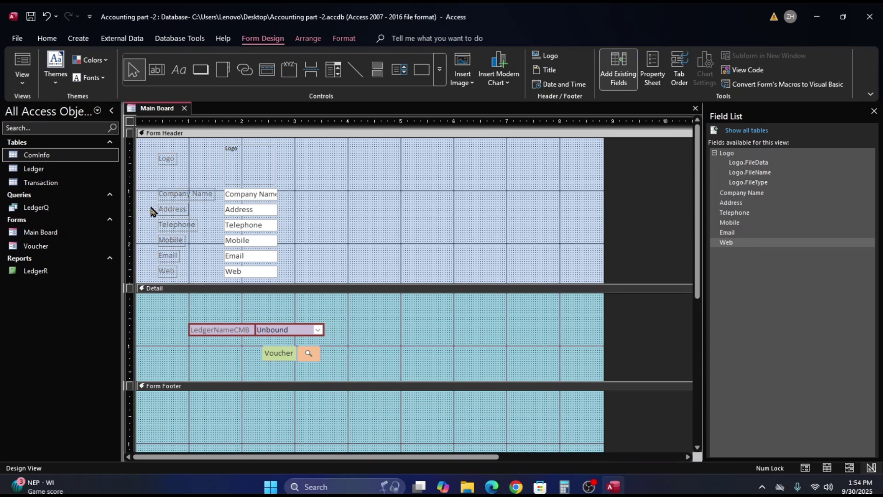
pyautogui.click(151, 211)
pyautogui.moveTo(154, 206); pyautogui.dragTo(299, 281)
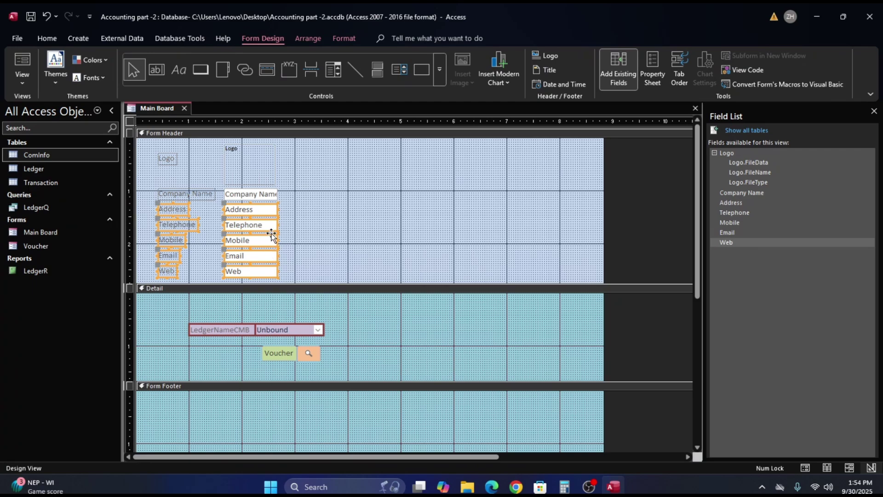
pyautogui.scroll(-1, 271, 234)
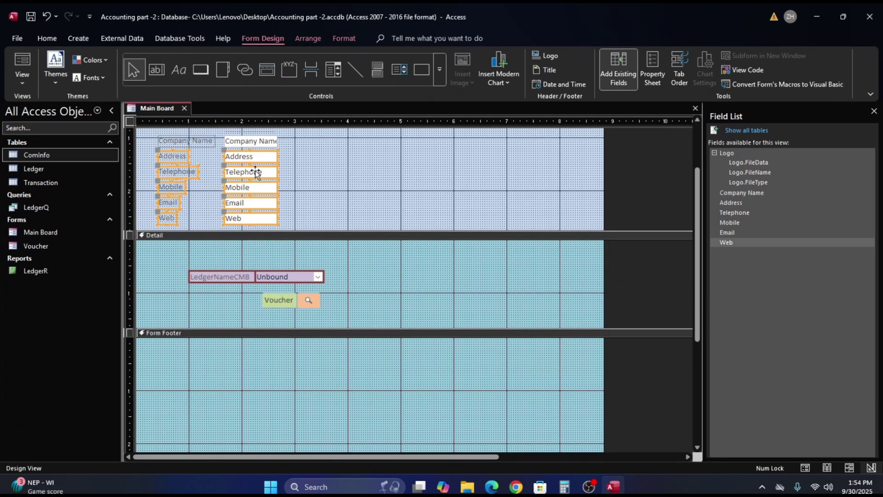
pyautogui.moveTo(255, 170); pyautogui.dragTo(252, 368)
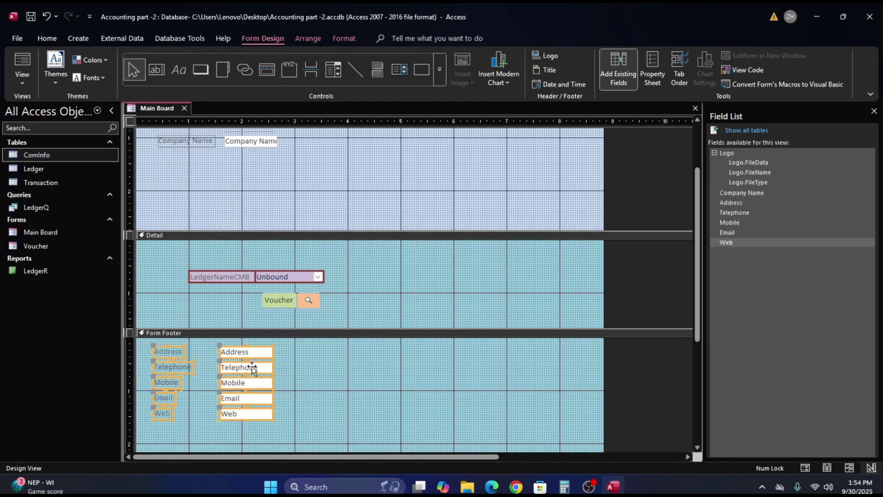
pyautogui.click(303, 216)
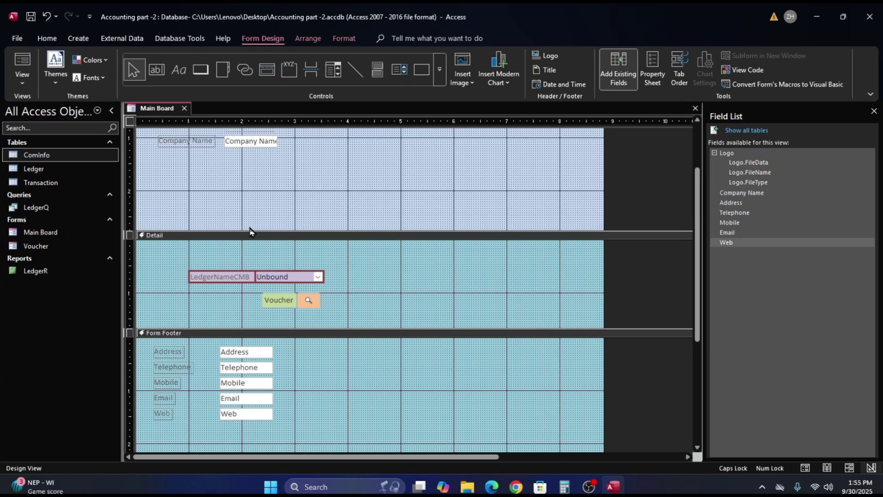
# Check the form in Form View, and widen the header's Company Name text box to about 3.7 inches in Design View.
pyautogui.click(23, 69)
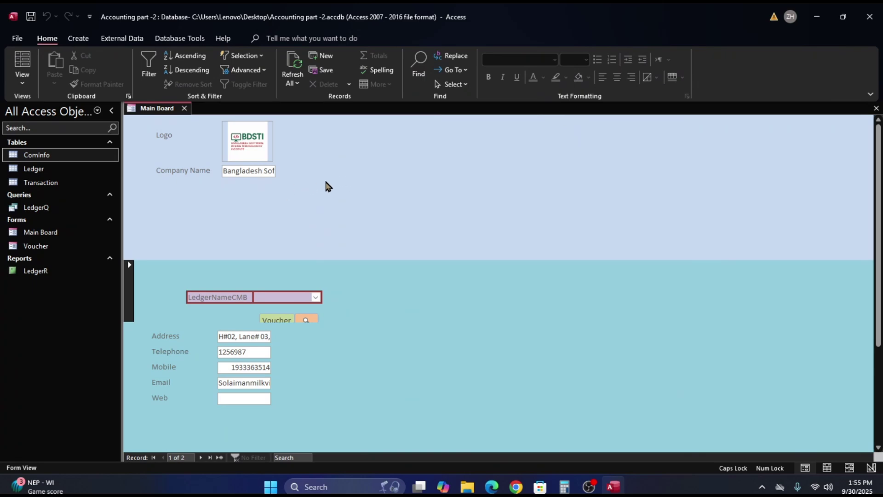
pyautogui.rightClick(375, 183)
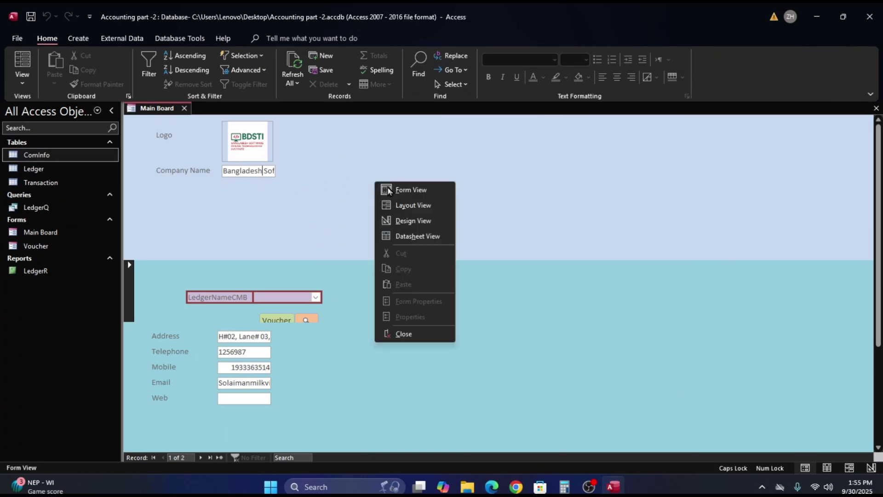
pyautogui.click(411, 221)
pyautogui.click(268, 195)
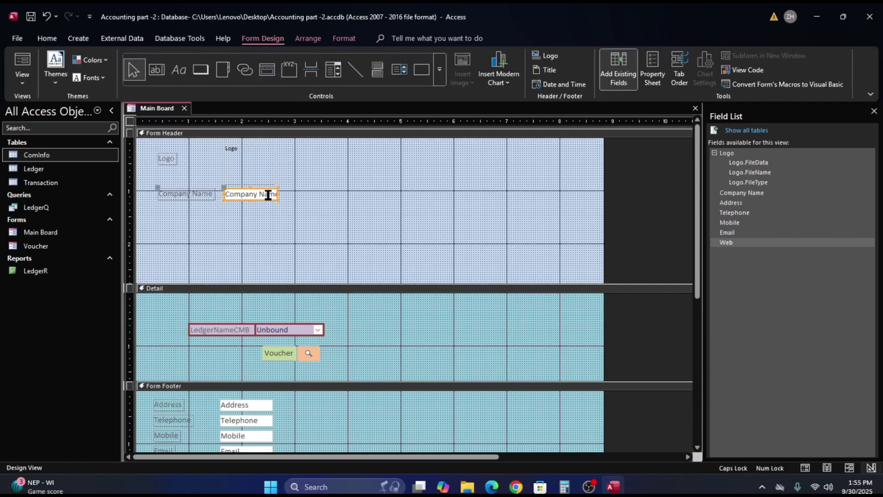
pyautogui.moveTo(278, 194); pyautogui.dragTo(421, 194)
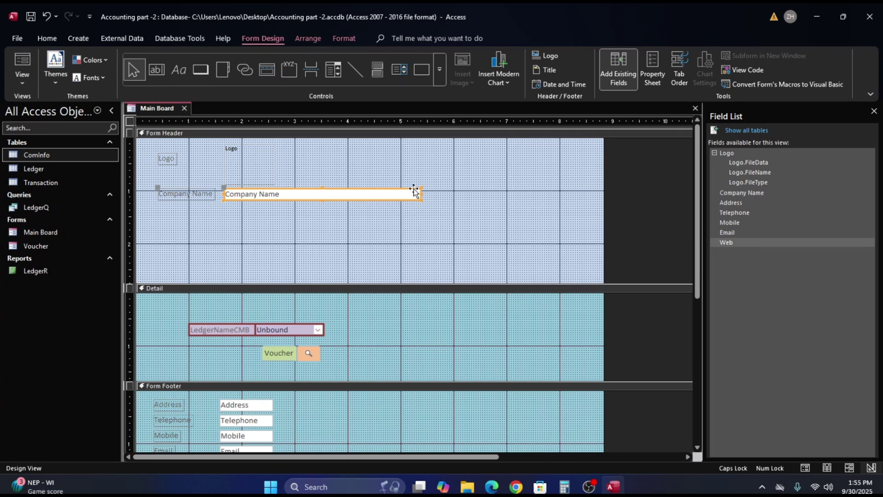
# Open the Expression Builder for the Company Name text box's Control Source and replace its content with the DLookUp function.
pyautogui.click(657, 68)
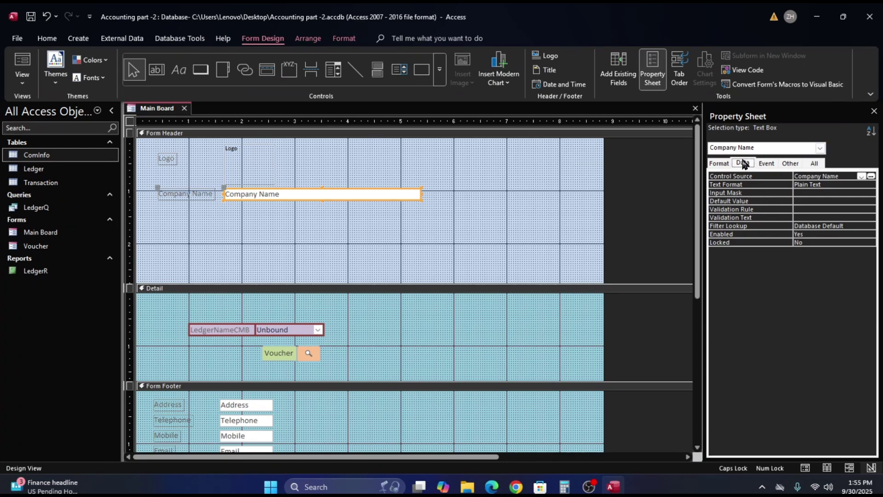
pyautogui.click(870, 177)
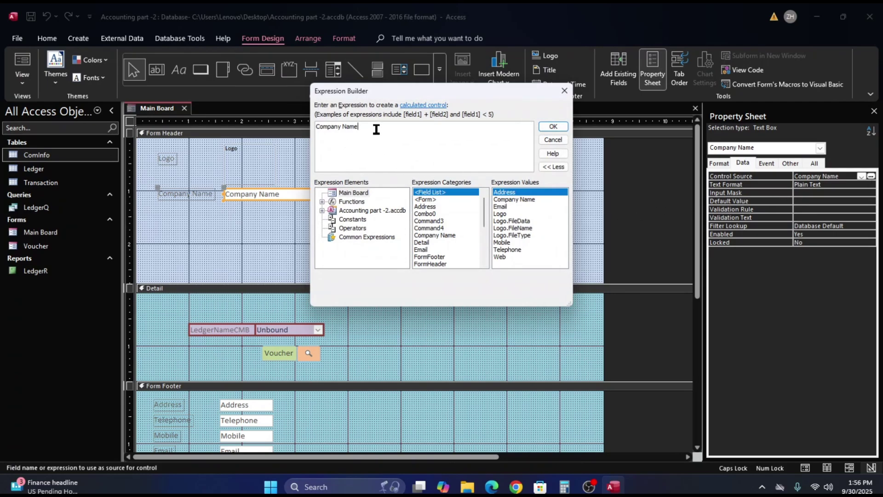
pyautogui.moveTo(377, 128); pyautogui.dragTo(286, 133)
pyautogui.write('d')
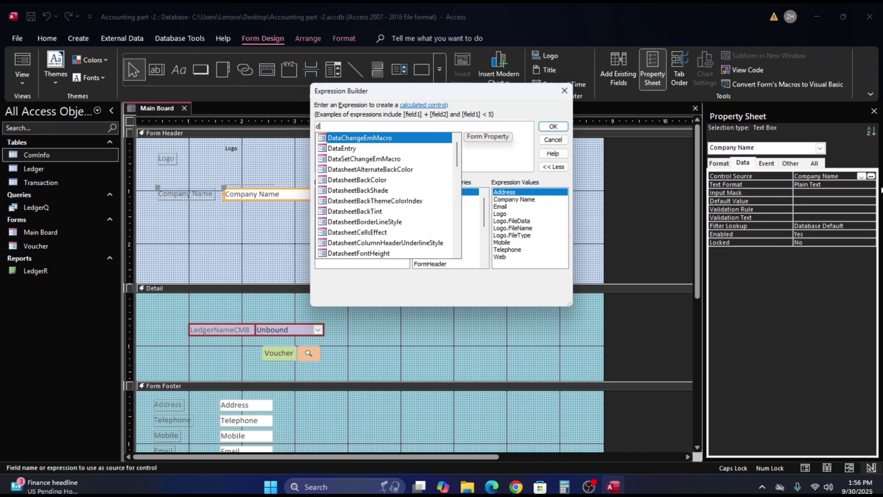
pyautogui.write('d')
pyautogui.press('BackSpace')
pyautogui.press('BackSpace')
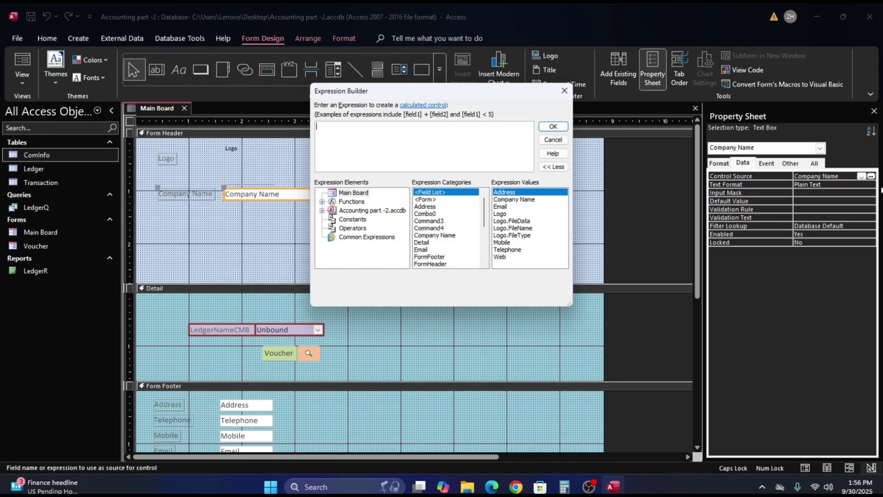
pyautogui.write('d')
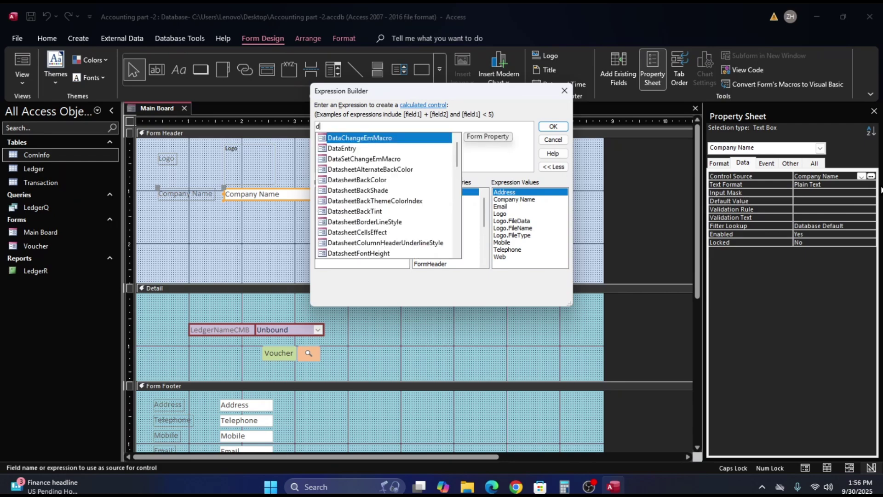
pyautogui.press('BackSpace')
pyautogui.press('capslock')
pyautogui.write('DL')
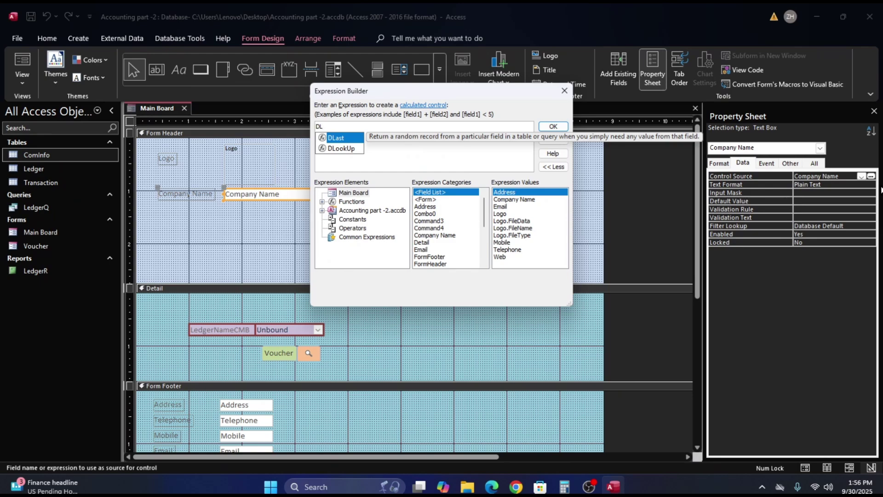
pyautogui.click(337, 149)
pyautogui.doubleClick(336, 150)
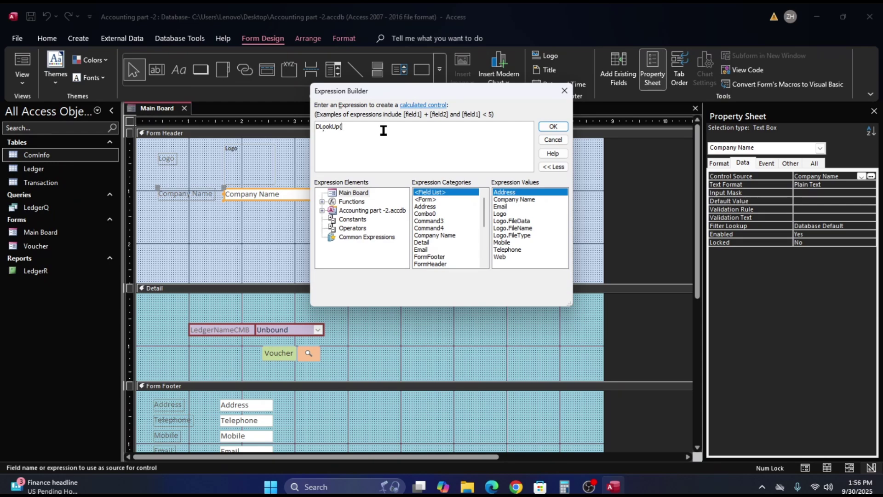
# Enter "[Company Name]" in quotes as the first argument of the DLookUp function.
pyautogui.write('""')
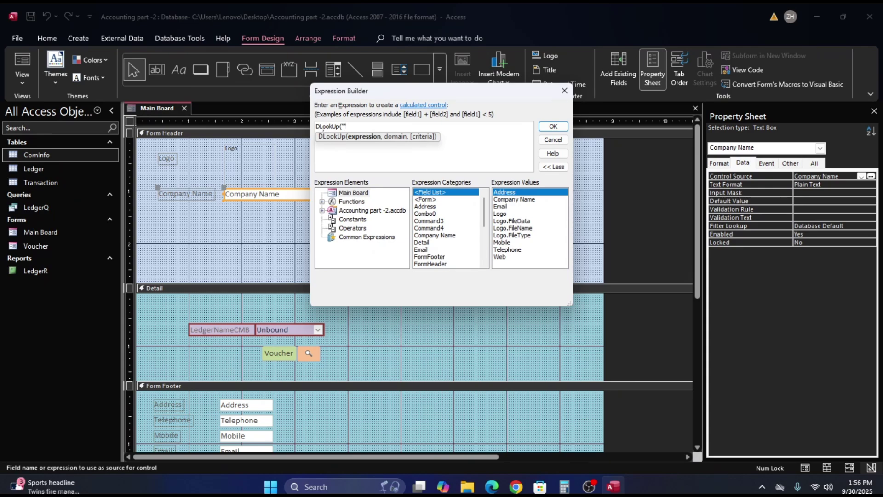
pyautogui.press('Left')
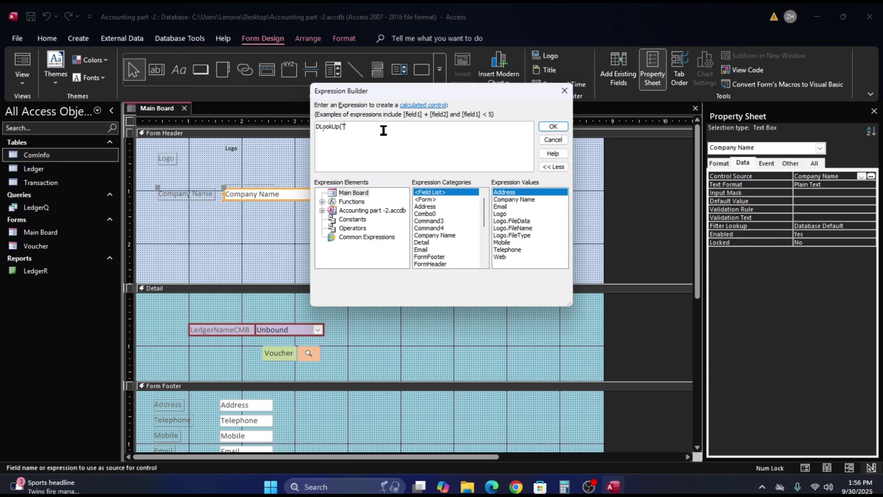
pyautogui.write('[')
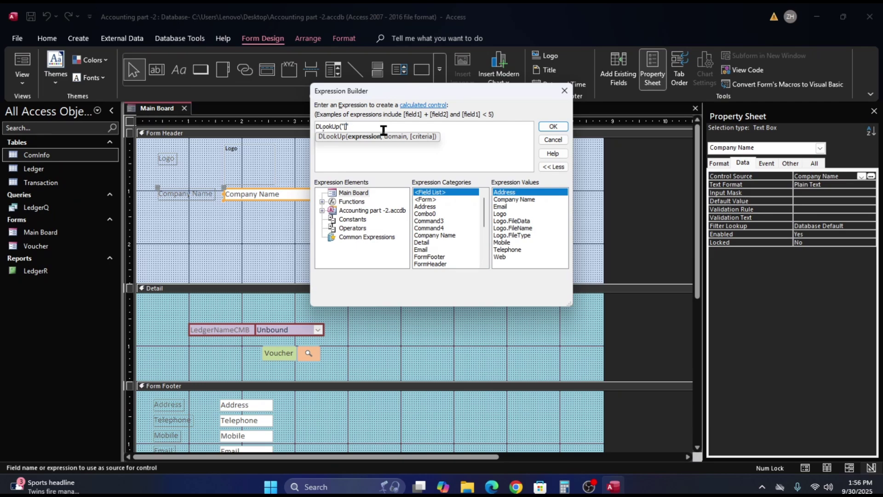
pyautogui.write('Company Name')
pyautogui.write(']')
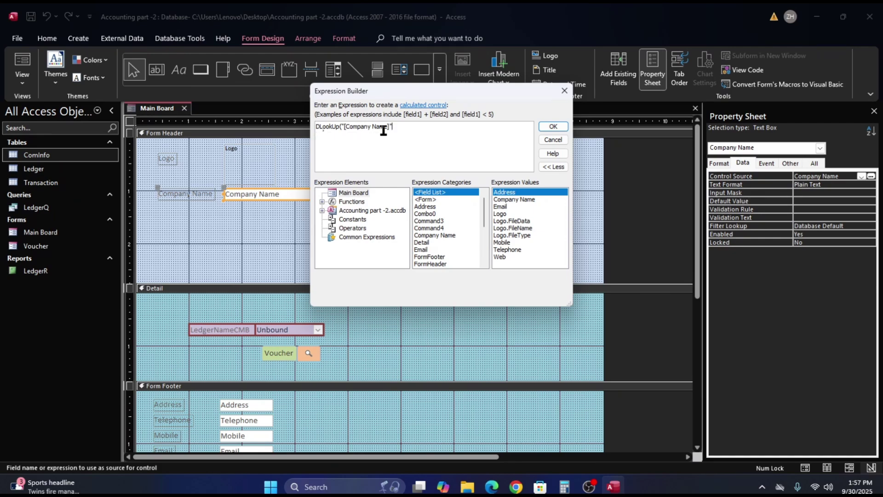
# Add "ComInfo" as the DLookUp domain, close the parenthesis, and apply the expression to the Company Name text box.
pyautogui.write(',')
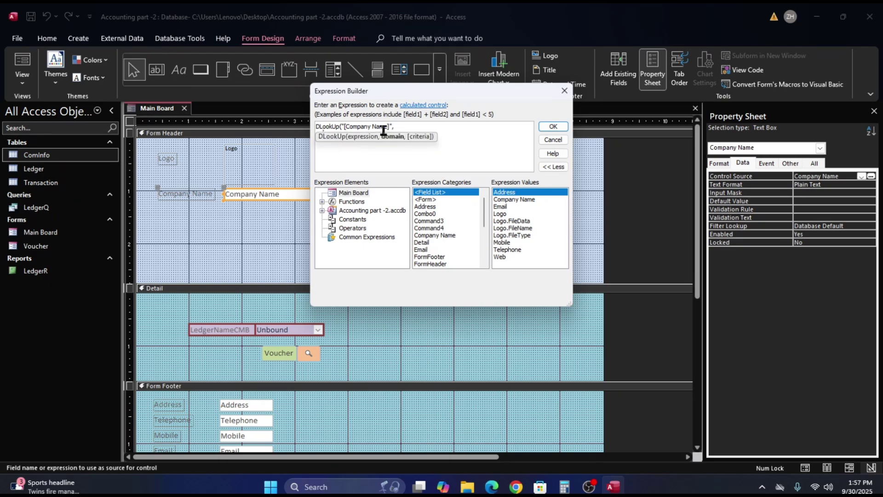
pyautogui.write('""')
pyautogui.press('Left')
pyautogui.write('ComInfo')
pyautogui.press('Right')
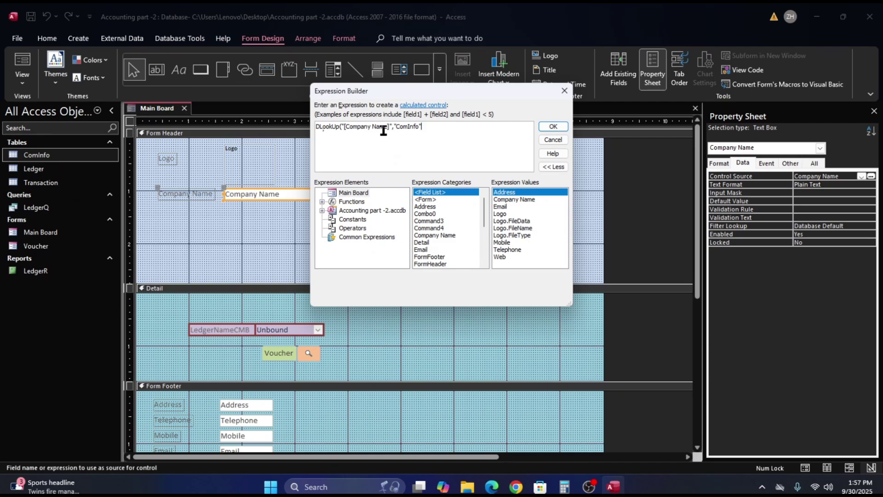
pyautogui.write(')')
pyautogui.click(544, 127)
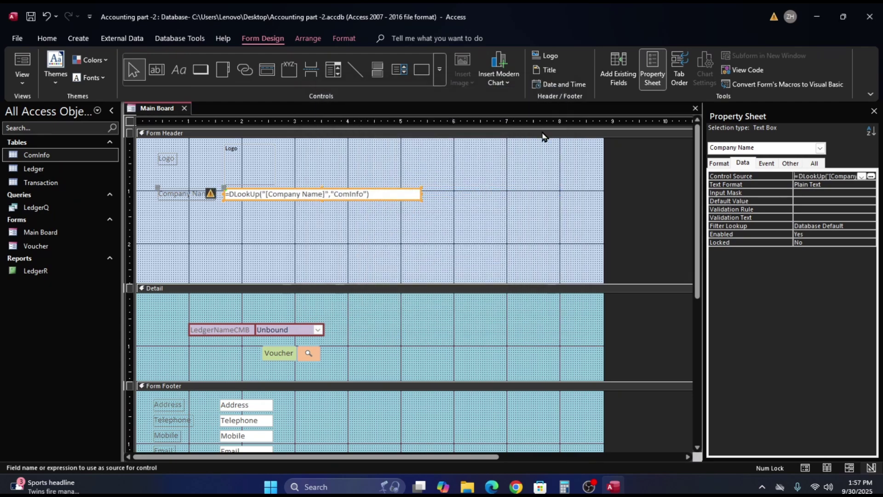
# Examine the logo and Company Name fields in Form View, and return to Design View.
pyautogui.click(507, 204)
pyautogui.click(508, 204)
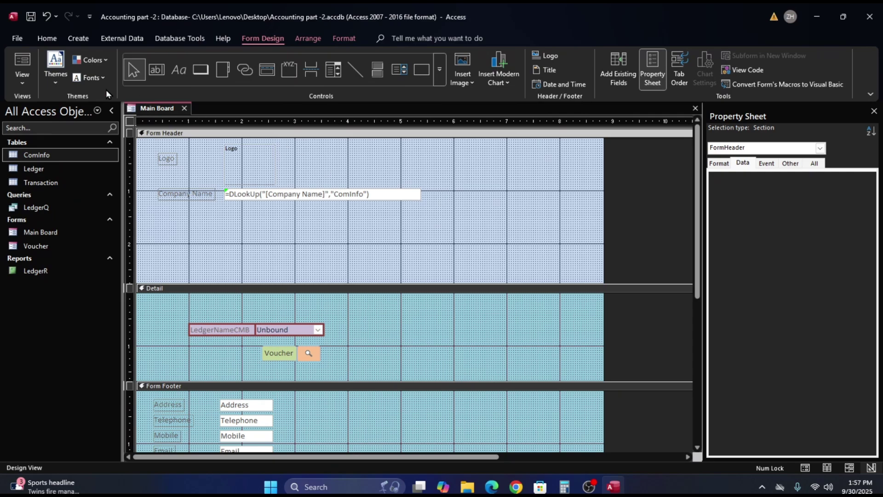
pyautogui.click(18, 60)
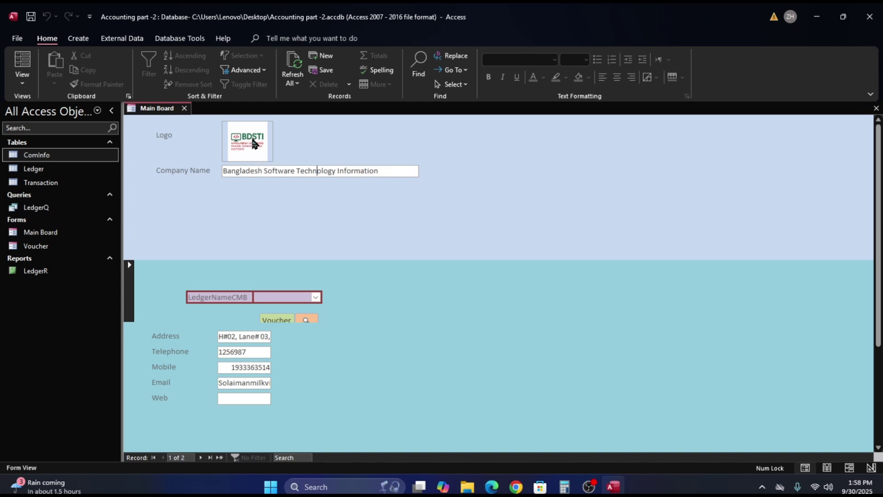
pyautogui.click(251, 147)
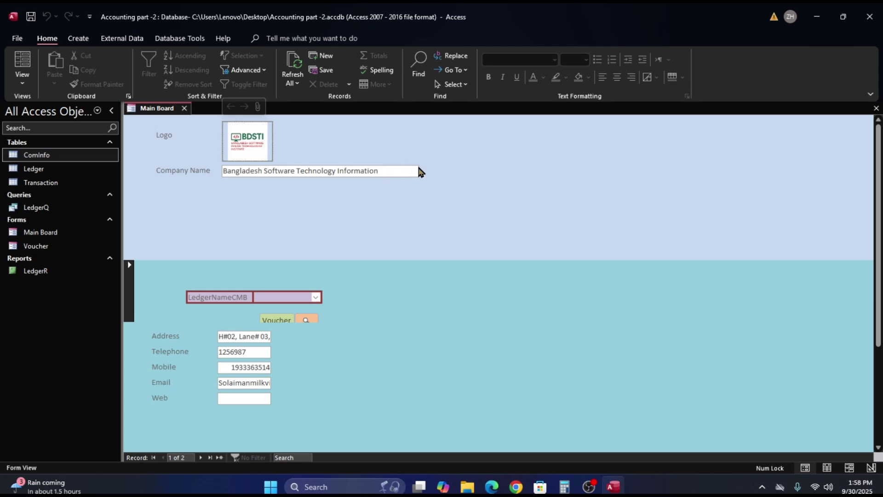
pyautogui.rightClick(494, 175)
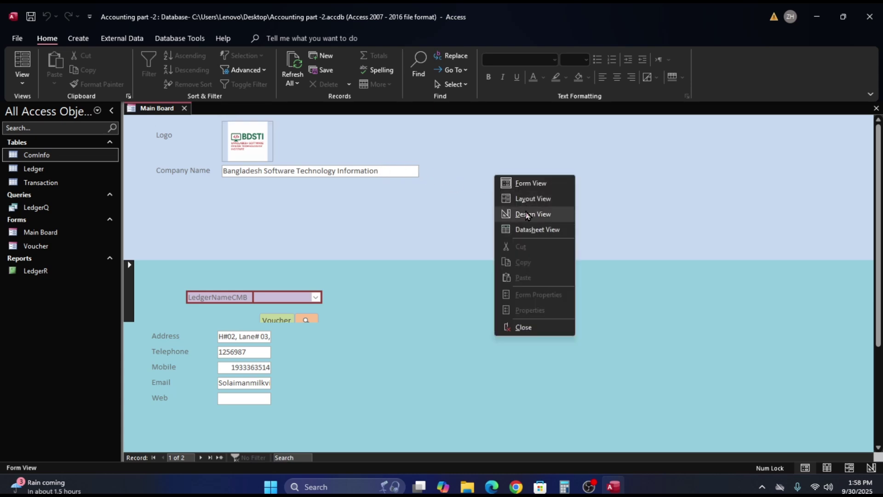
pyautogui.click(527, 215)
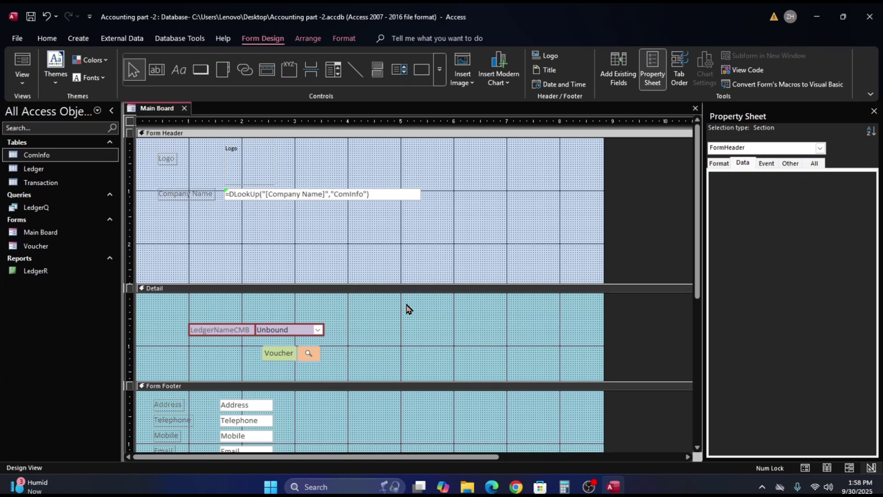
# Duplicate the Company Name DLookUp text box with its label and place the copy directly below the original in the Form Header.
pyautogui.click(387, 194)
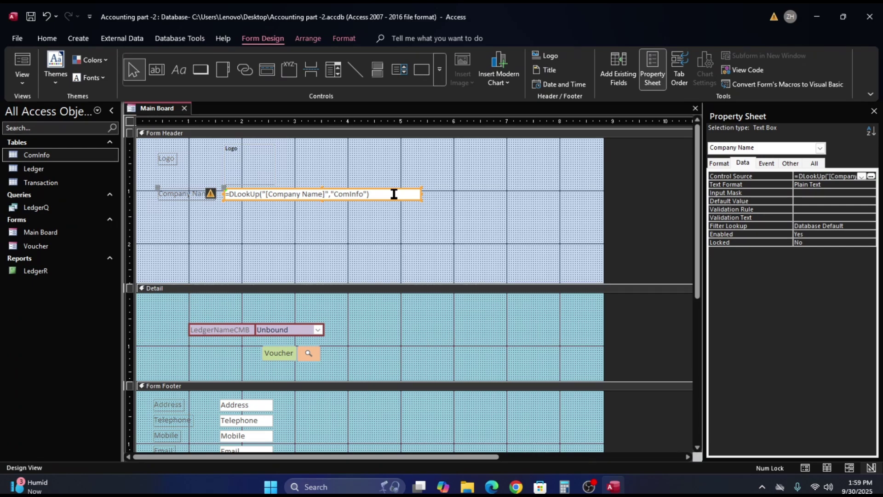
pyautogui.click(394, 228)
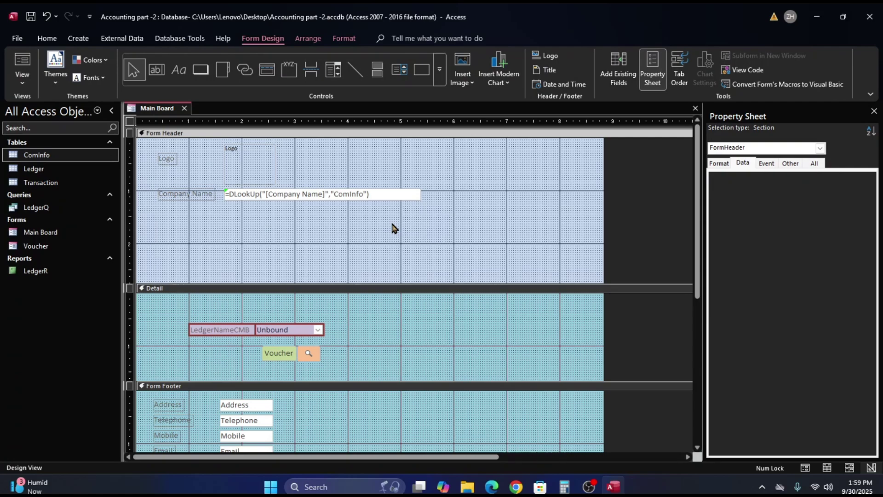
pyautogui.rightClick(381, 191)
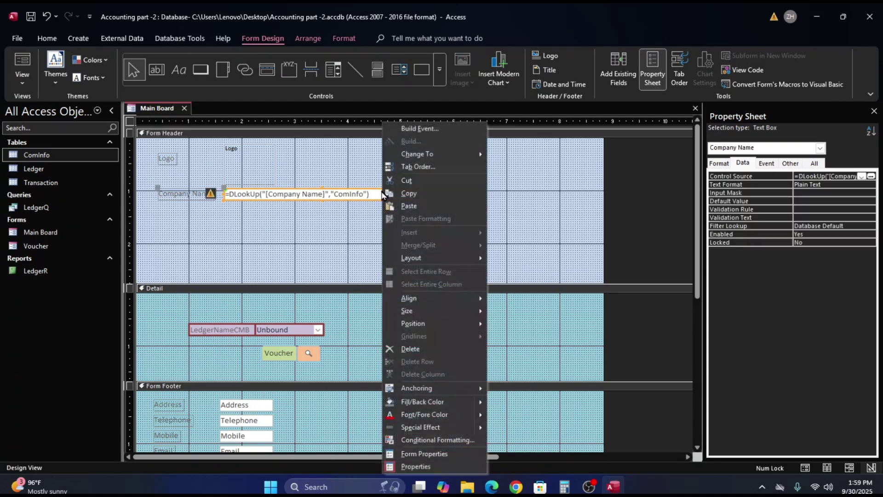
pyautogui.click(415, 195)
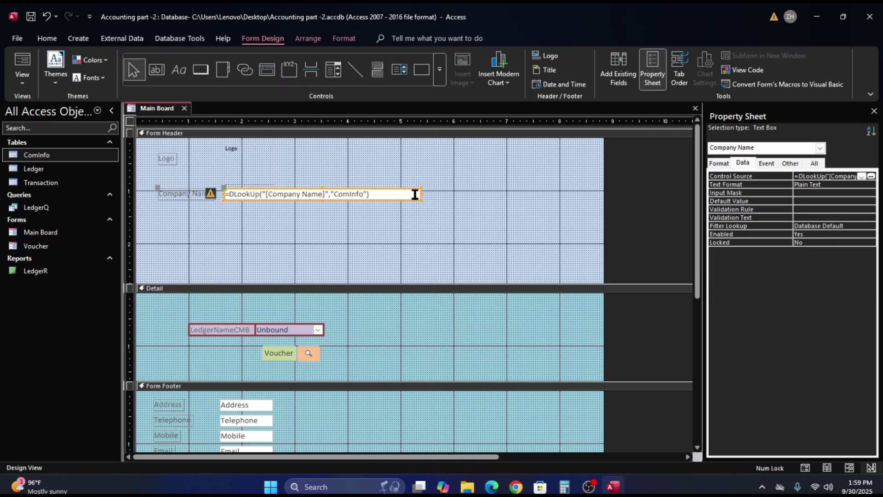
pyautogui.rightClick(373, 235)
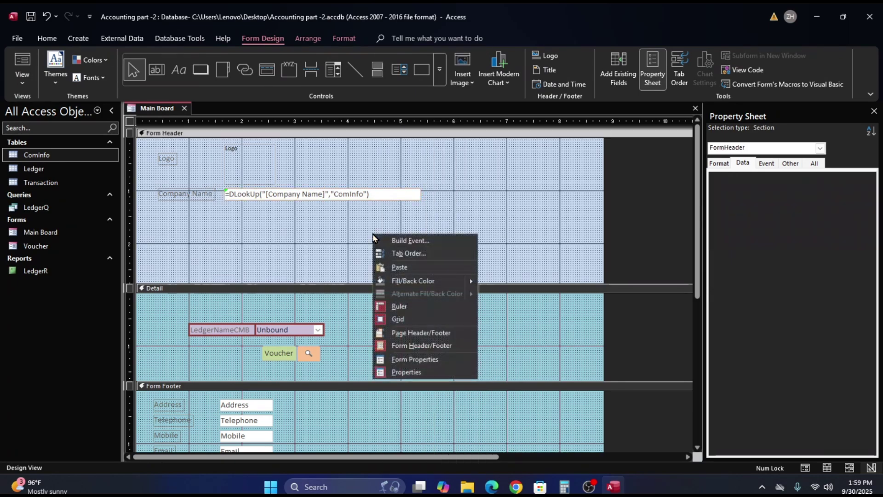
pyautogui.click(410, 267)
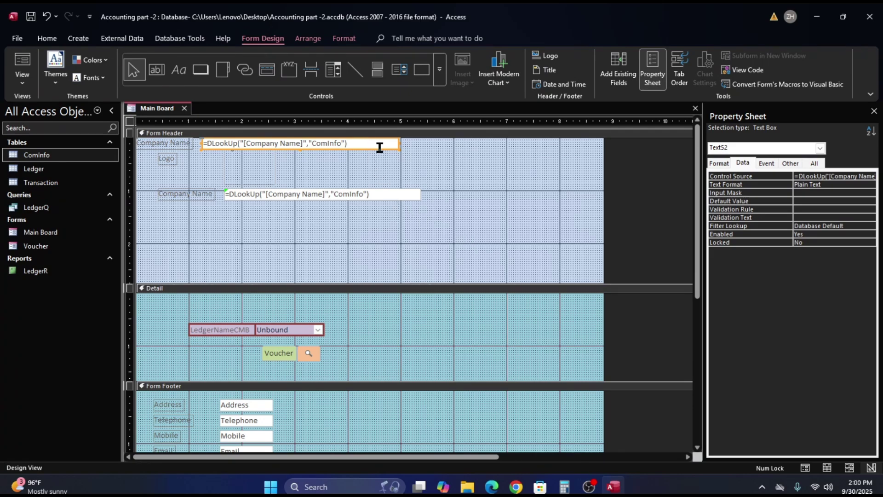
pyautogui.moveTo(390, 147); pyautogui.dragTo(412, 219)
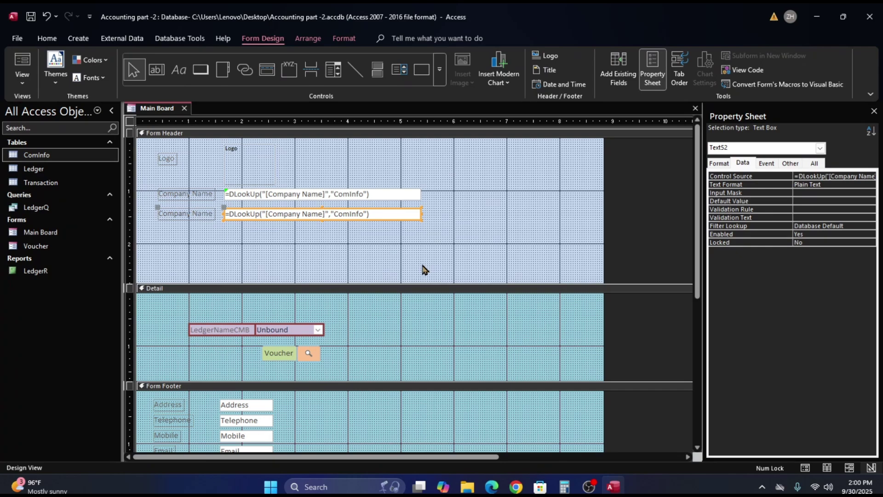
# Replace the expression in the duplicated text box below the Company Name lookup with the field name Address.
pyautogui.click(197, 217)
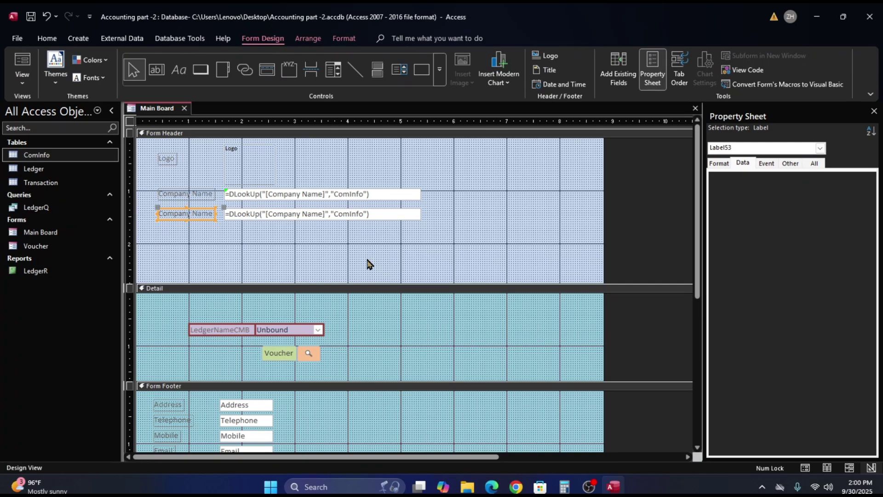
pyautogui.click(326, 212)
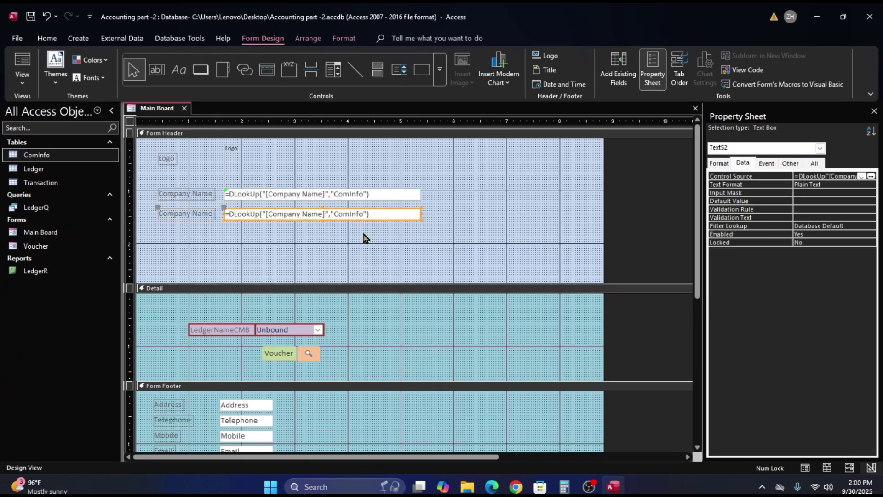
pyautogui.click(377, 215)
pyautogui.moveTo(374, 215); pyautogui.dragTo(219, 217)
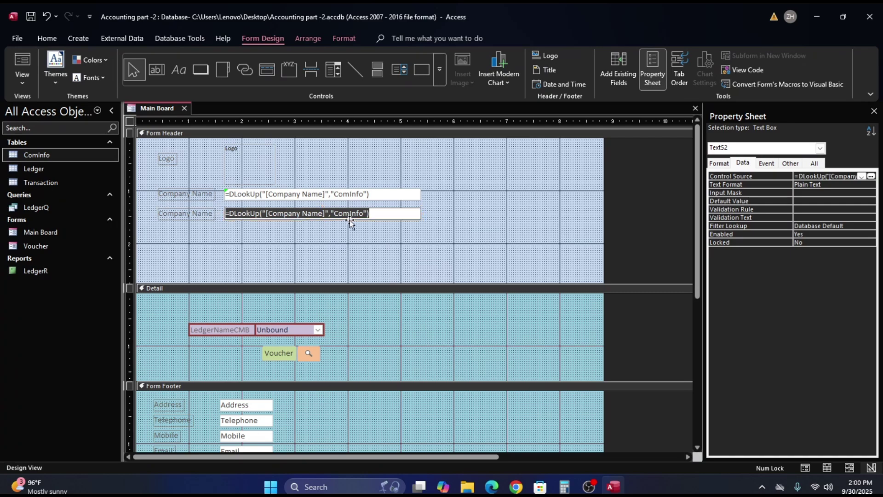
pyautogui.write('Address')
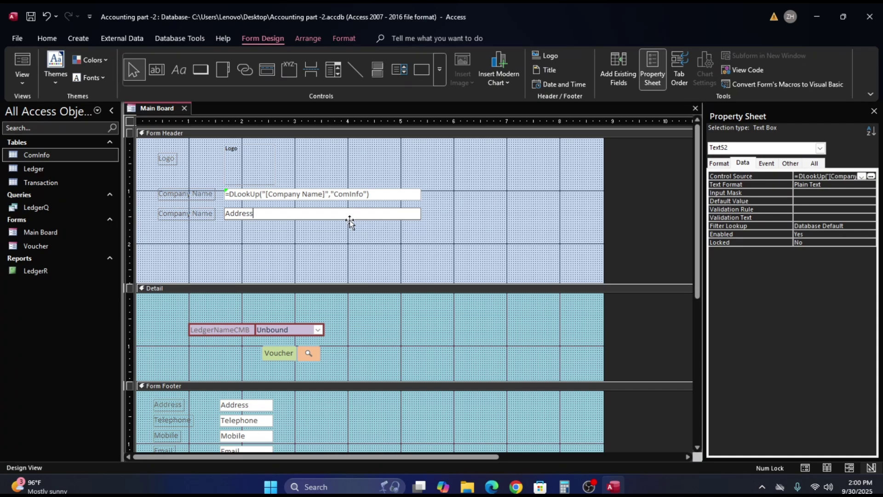
pyautogui.click(349, 220)
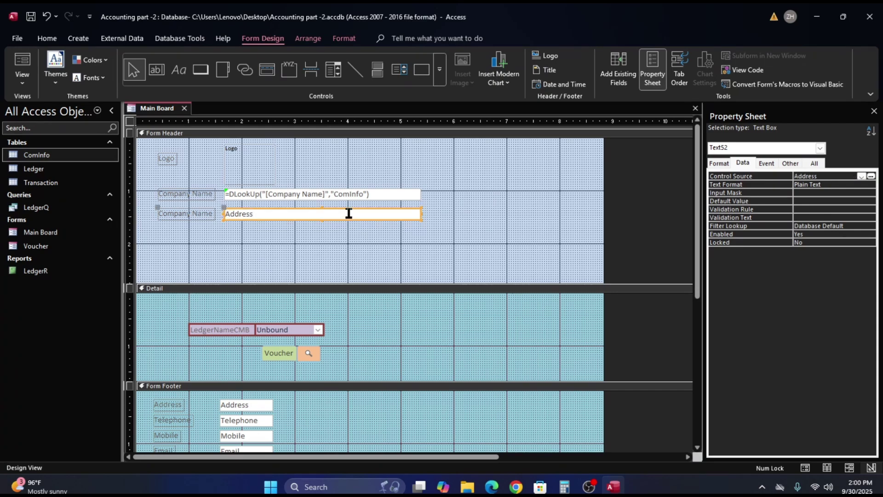
# Examine the Address field under the Company Name in Form View, and return to Design View.
pyautogui.click(15, 82)
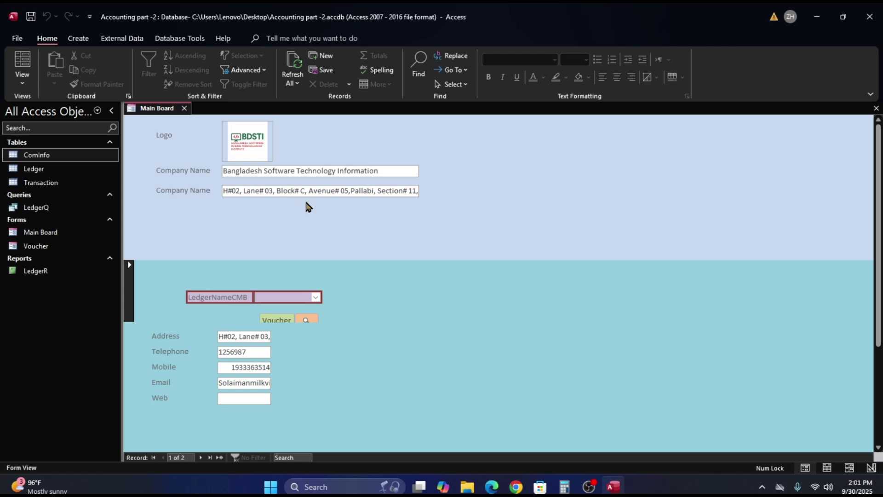
pyautogui.rightClick(353, 218)
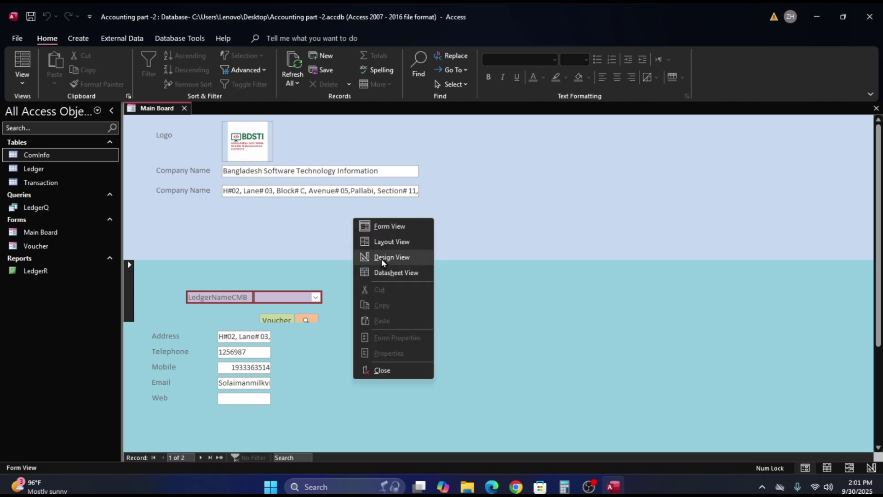
pyautogui.click(382, 258)
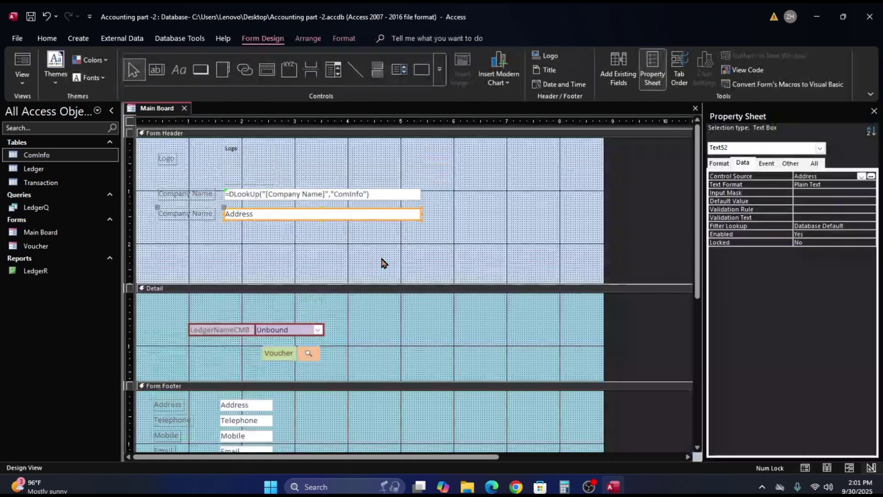
# Delete both Company Name labels beside the lookup and Address text boxes in the Form Header.
pyautogui.click(203, 196)
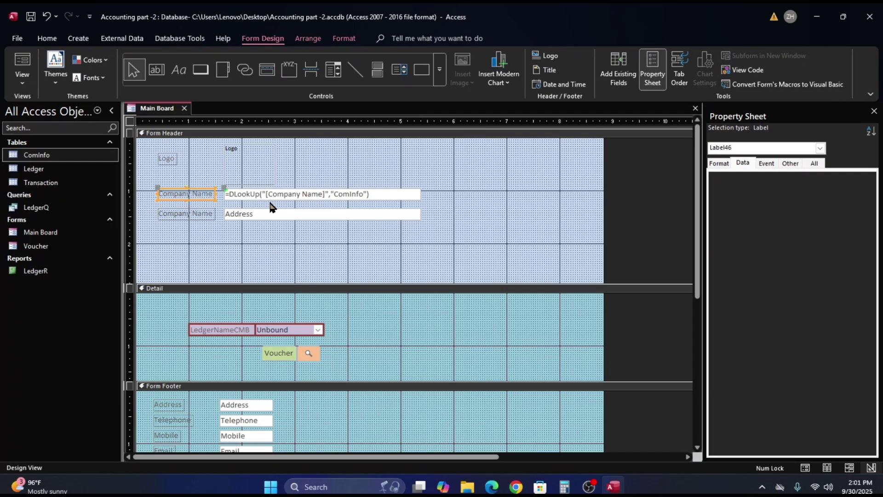
pyautogui.press('Delete')
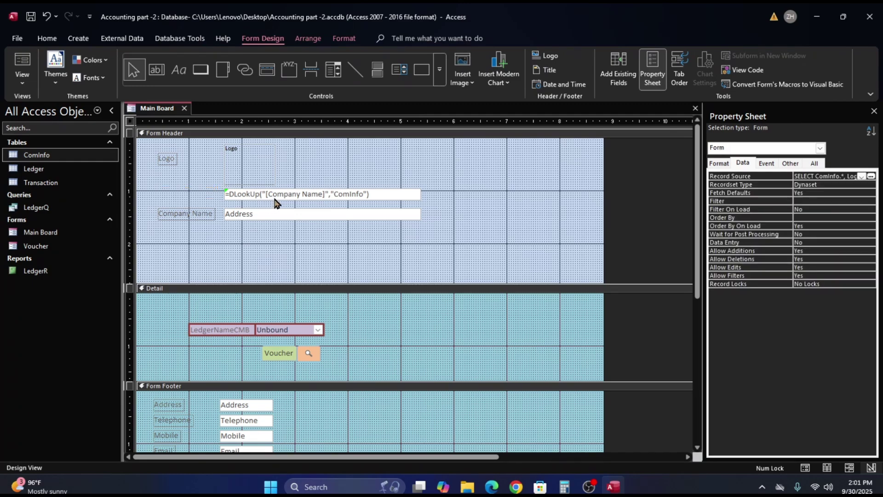
pyautogui.click(194, 217)
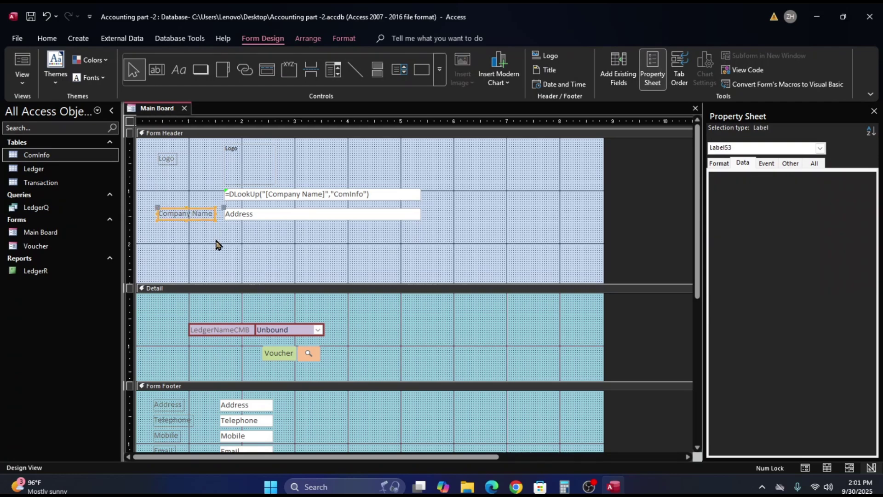
pyautogui.press('Delete')
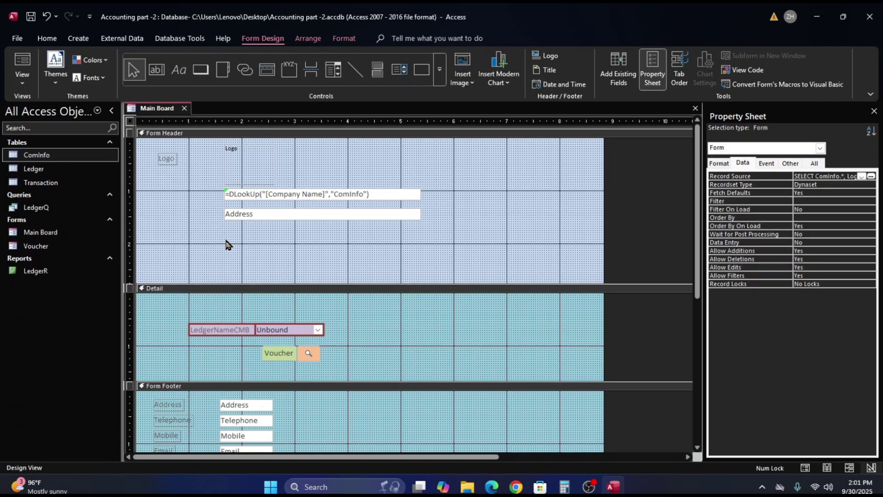
# Widen the Company Name text box to the right until it ends at about the 7.5-inch ruler mark.
pyautogui.click(283, 200)
pyautogui.moveTo(420, 194); pyautogui.dragTo(501, 197)
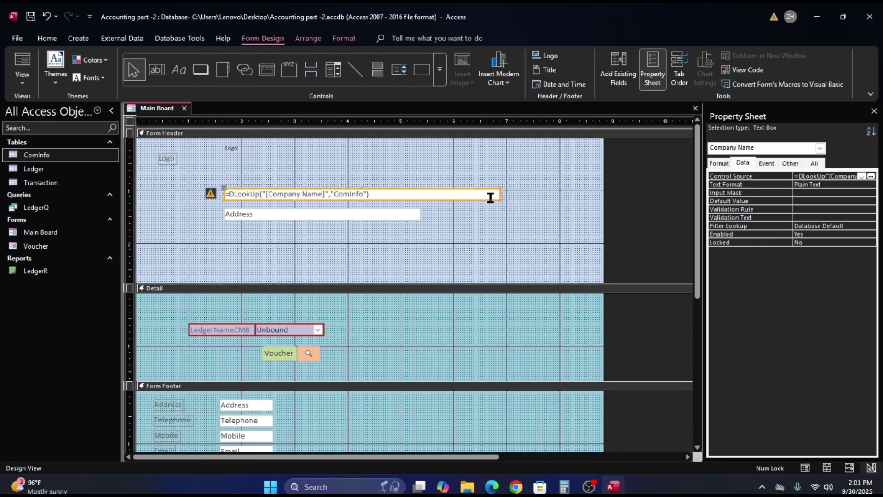
pyautogui.moveTo(501, 195); pyautogui.dragTo(532, 194)
# Delete the Logo label and move the logo control to the upper-left corner of the Form Header.
pyautogui.click(173, 160)
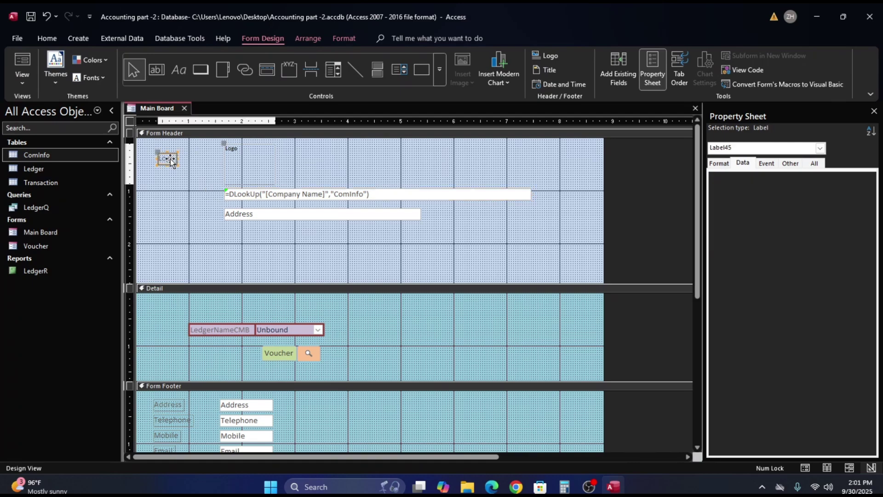
pyautogui.press('Delete')
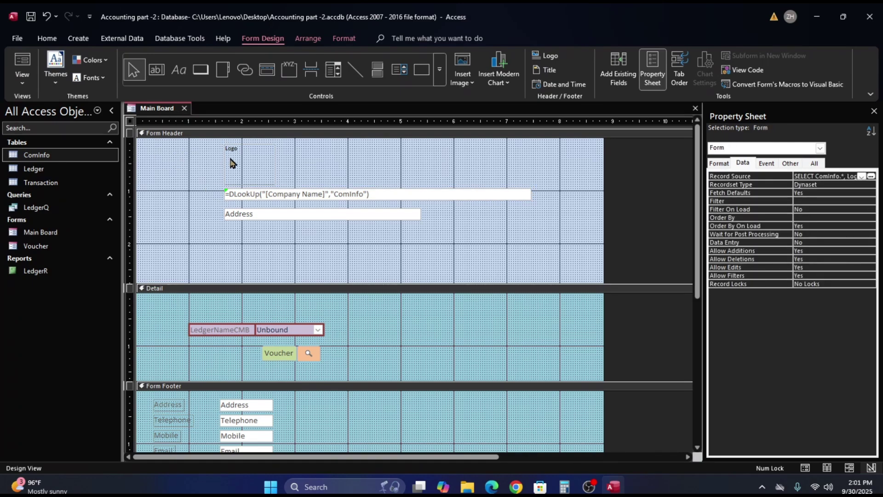
pyautogui.moveTo(238, 158); pyautogui.dragTo(221, 164)
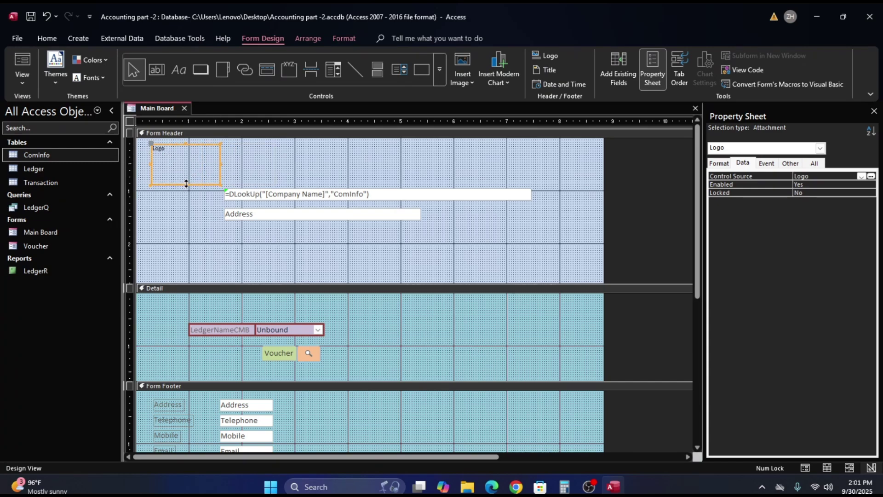
# Make the logo control taller by stretching its lower edge slightly past the 1-inch ruler mark.
pyautogui.moveTo(189, 185); pyautogui.dragTo(187, 189)
pyautogui.click(187, 196)
pyautogui.click(184, 187)
pyautogui.moveTo(187, 189); pyautogui.dragTo(186, 200)
# Move the Company Name text box up beside the logo and nudge it left to the logo control's right edge.
pyautogui.moveTo(307, 198); pyautogui.dragTo(318, 160)
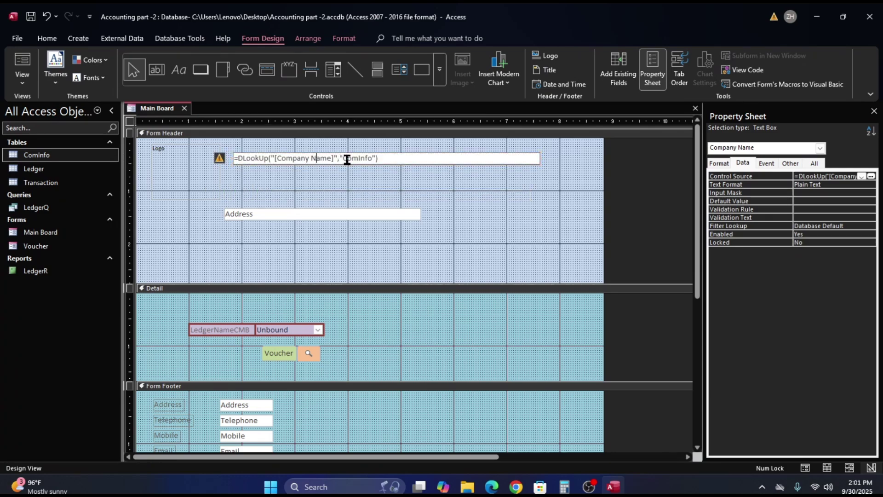
pyautogui.click(383, 178)
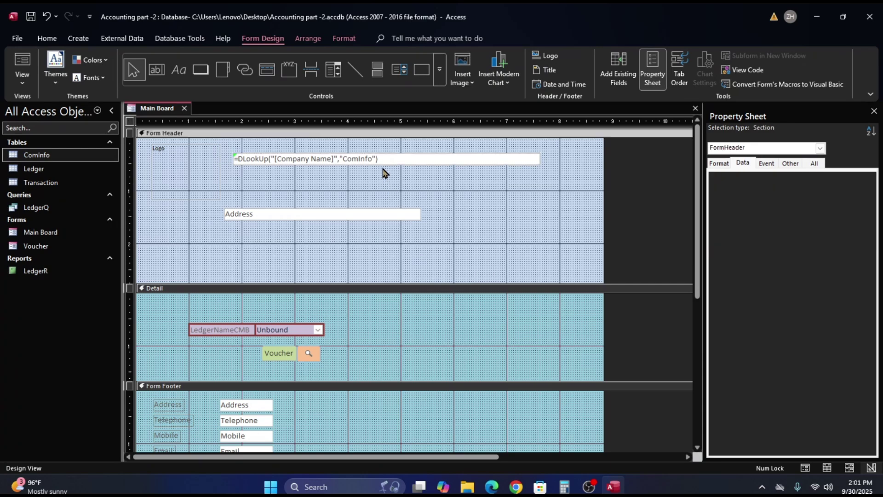
pyautogui.click(382, 162)
pyautogui.press('Left')
pyautogui.press('Left')
pyautogui.press('Left')
pyautogui.press('Left')
pyautogui.press('Left')
pyautogui.press('Left')
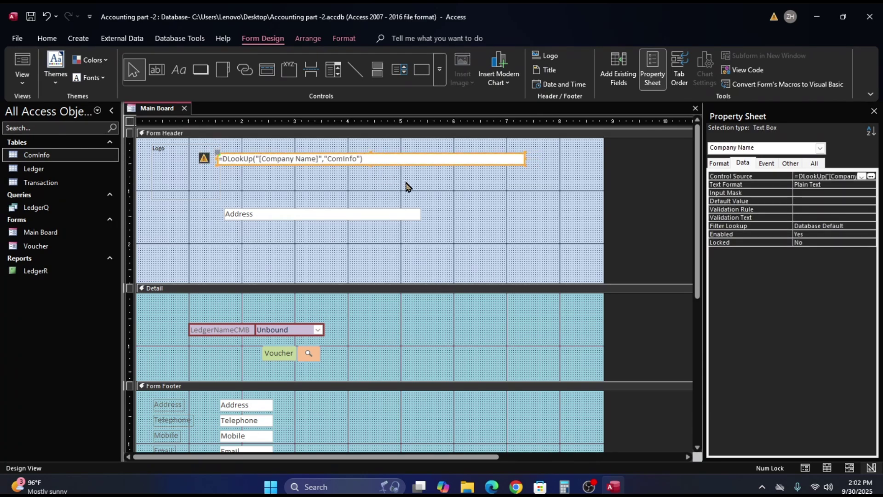
# Shrink the logo control from its lower-right corner to about the 1-inch mark, clear of the Company Name text box.
pyautogui.click(175, 171)
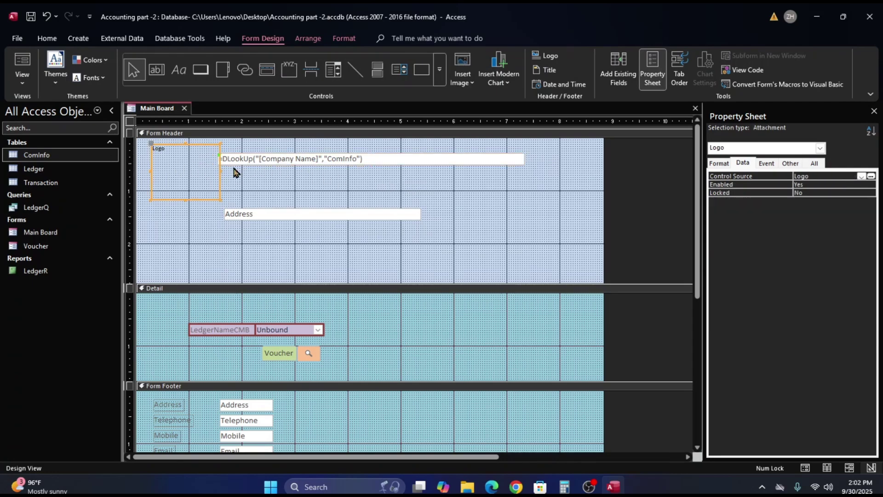
pyautogui.click(221, 205)
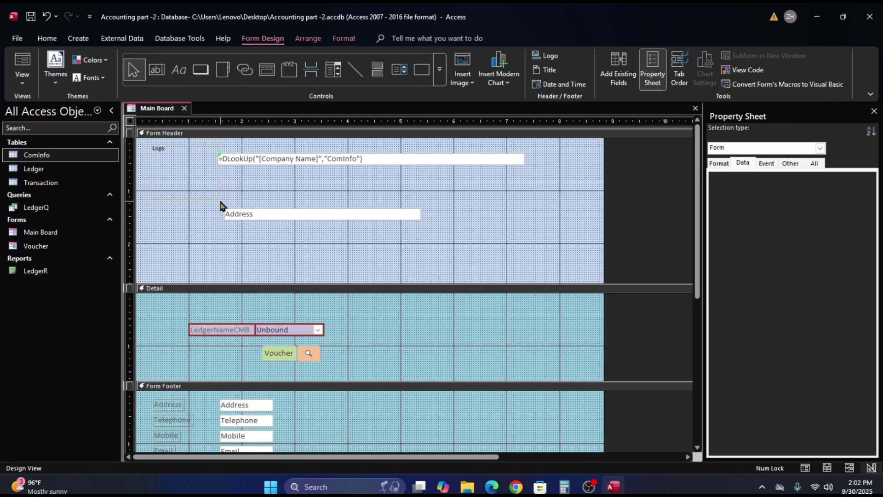
pyautogui.click(218, 201)
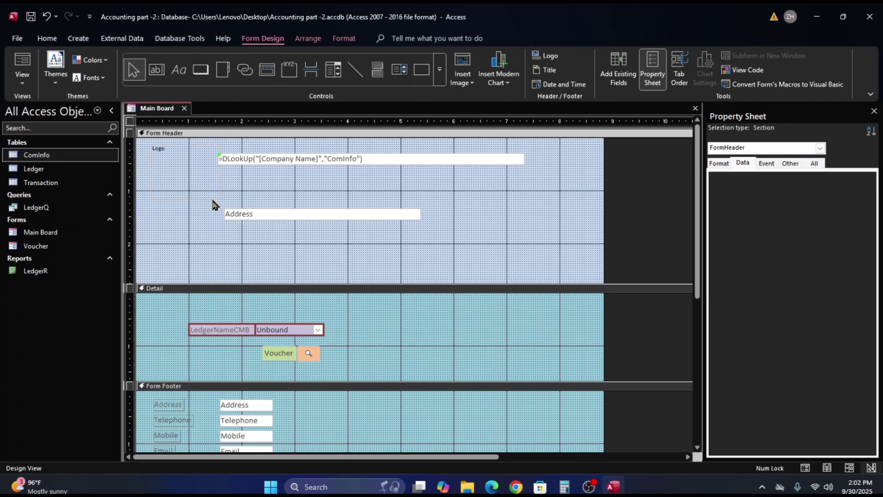
pyautogui.click(217, 196)
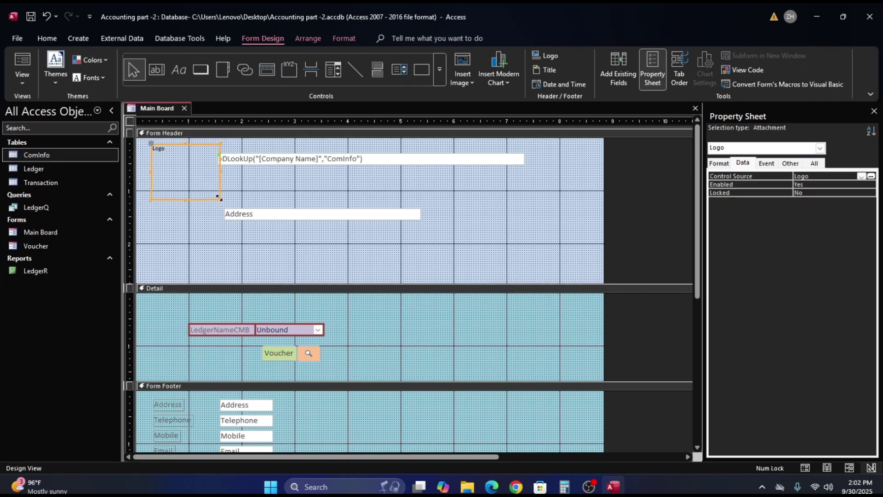
pyautogui.moveTo(219, 198); pyautogui.dragTo(213, 191)
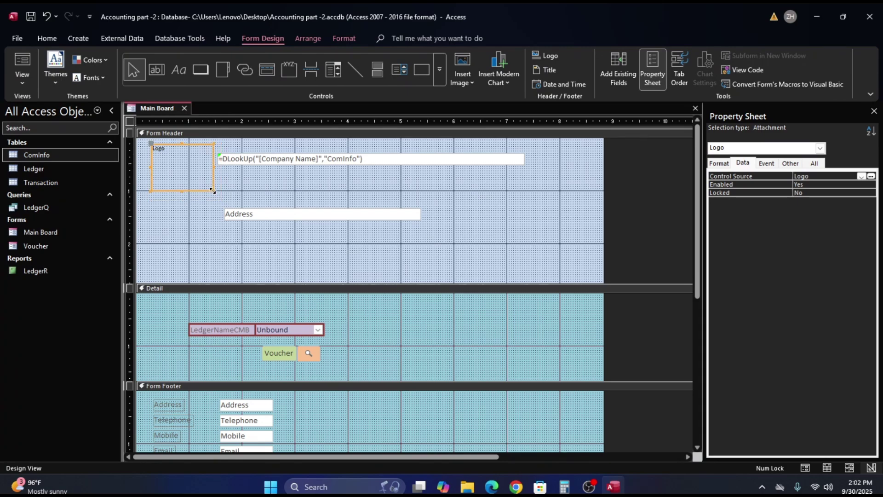
# Extend the Company Name text box slightly to the right and set its font size to 18.
pyautogui.click(358, 162)
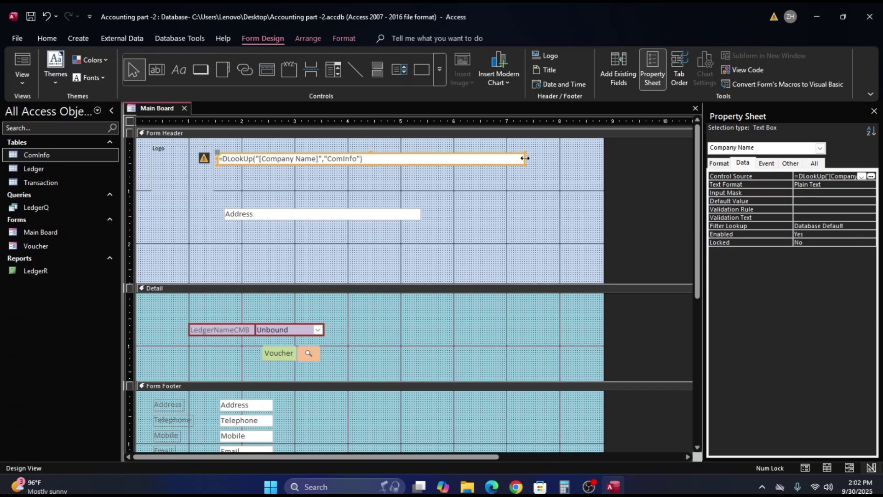
pyautogui.moveTo(526, 156); pyautogui.dragTo(548, 159)
pyautogui.click(47, 39)
pyautogui.click(585, 60)
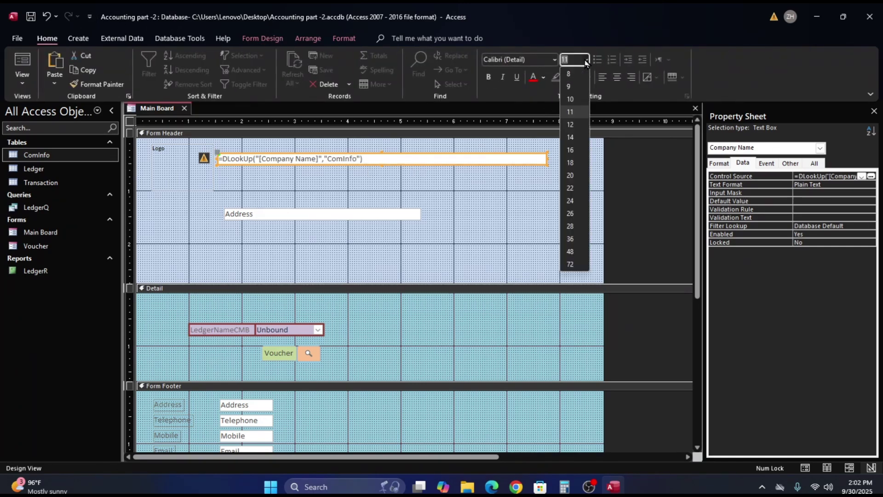
pyautogui.click(570, 163)
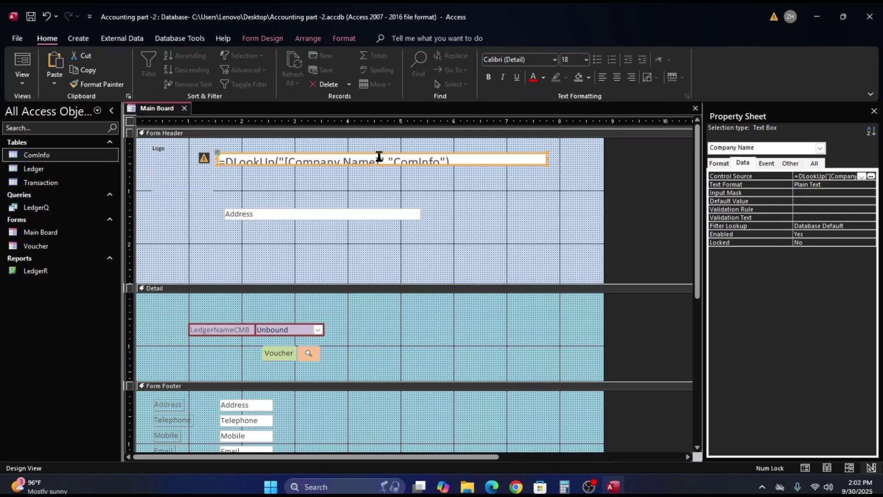
# Increase the Company Name text box's height to fit the larger text and center the text horizontally.
pyautogui.moveTo(382, 152); pyautogui.dragTo(383, 141)
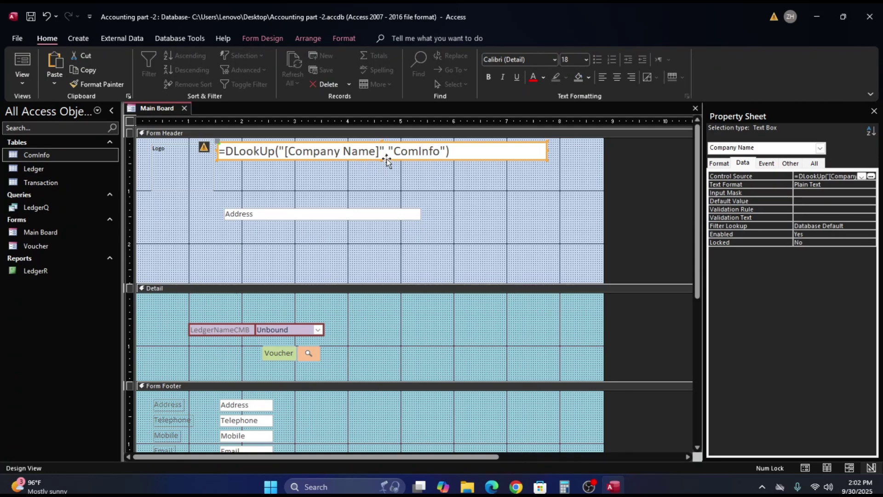
pyautogui.moveTo(383, 158); pyautogui.dragTo(383, 169)
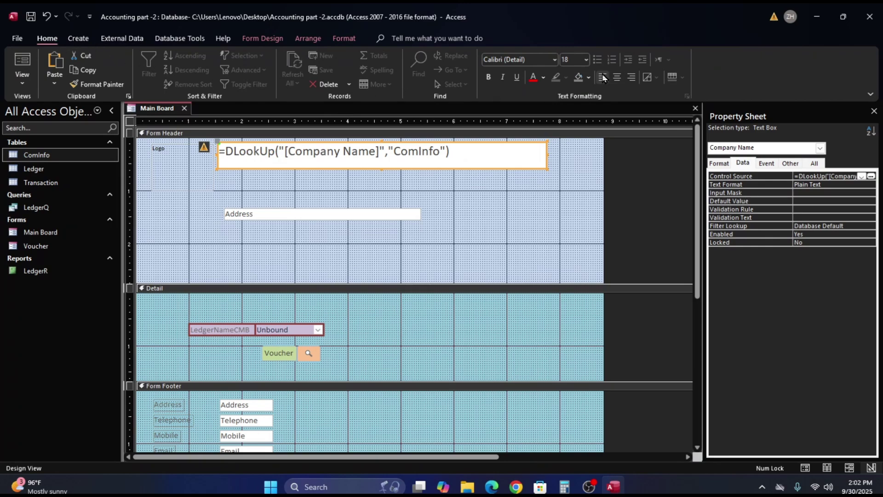
pyautogui.click(618, 77)
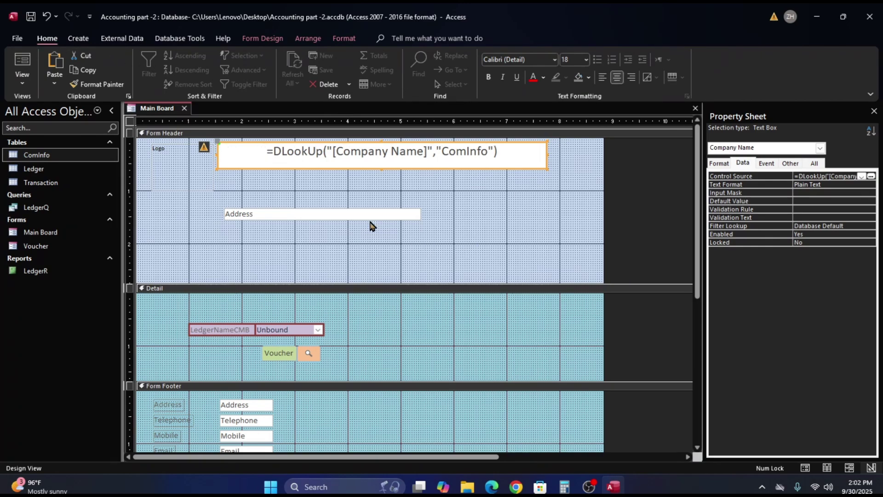
# Move the Address text box directly beneath the Company Name text box, roughly centered and touching its lower edge.
pyautogui.moveTo(357, 223); pyautogui.dragTo(397, 185)
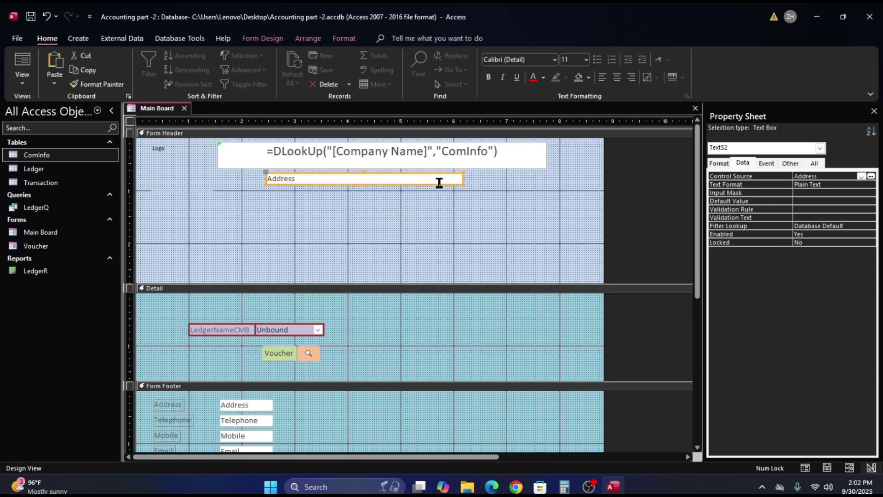
pyautogui.moveTo(442, 184); pyautogui.dragTo(442, 182)
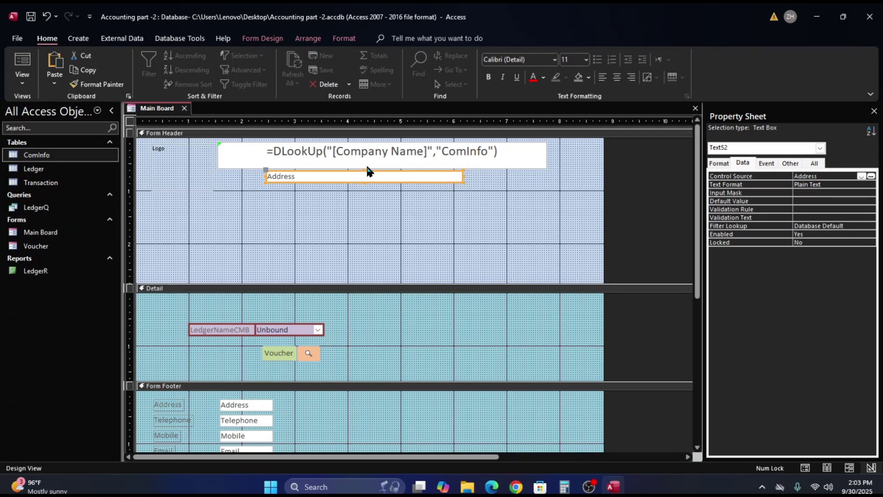
pyautogui.moveTo(358, 168); pyautogui.dragTo(358, 167)
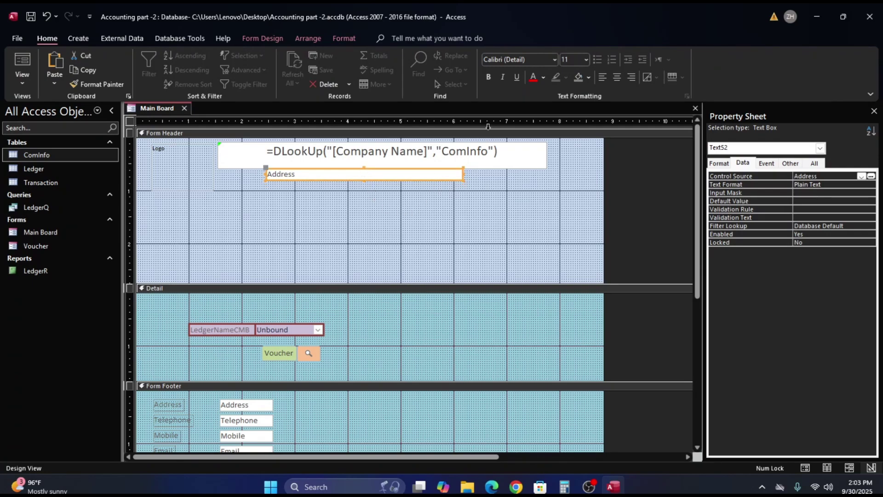
# Preview the form in Form View, and back in Design View make the header's Address text box slightly taller with font size 12.
pyautogui.click(27, 68)
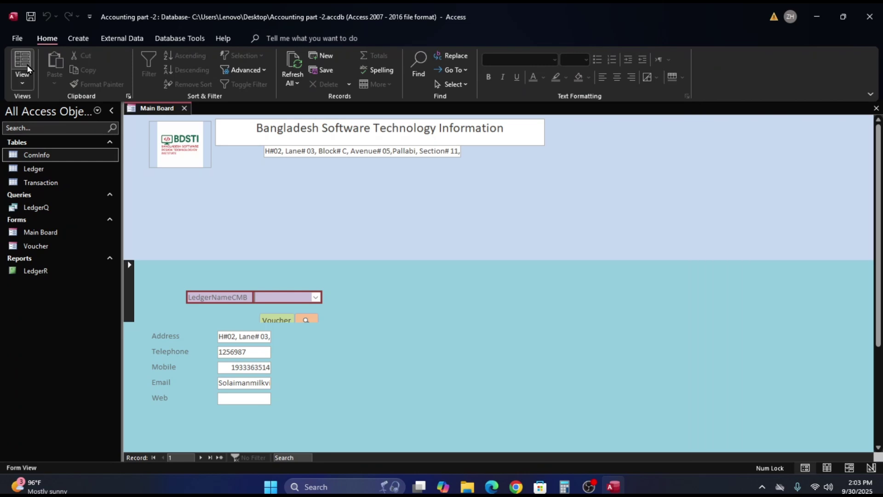
pyautogui.rightClick(390, 178)
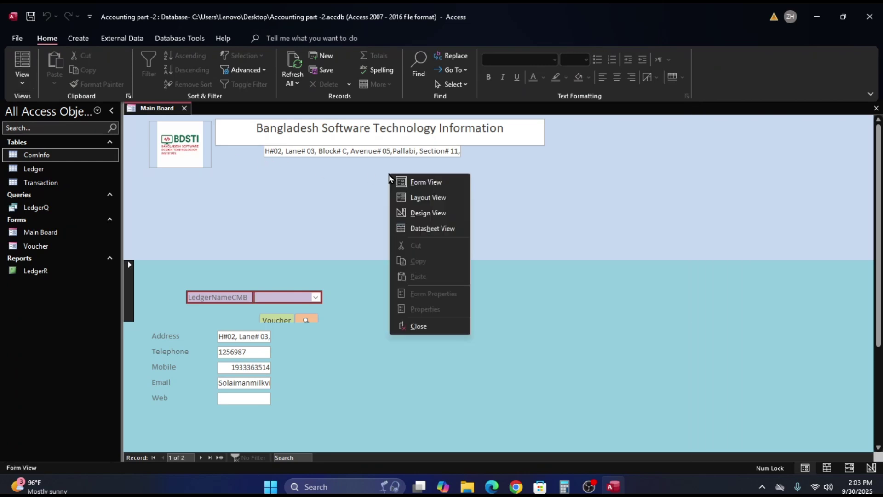
pyautogui.click(424, 214)
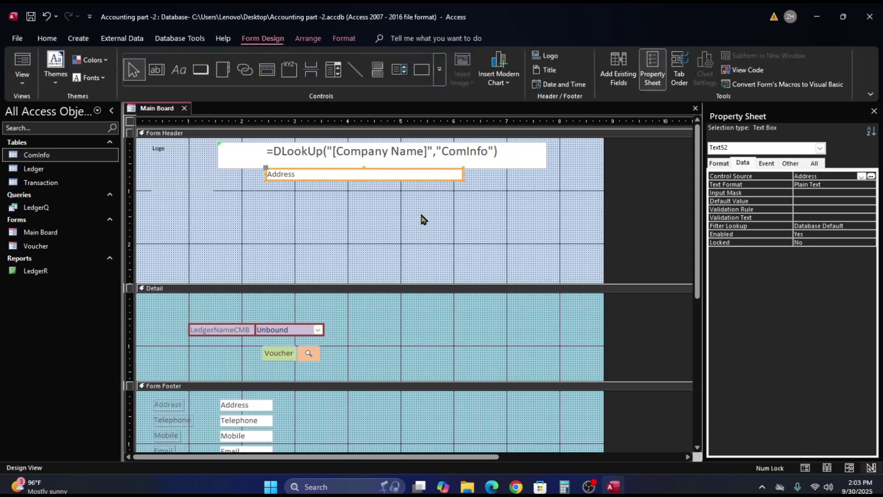
pyautogui.click(365, 185)
pyautogui.click(365, 175)
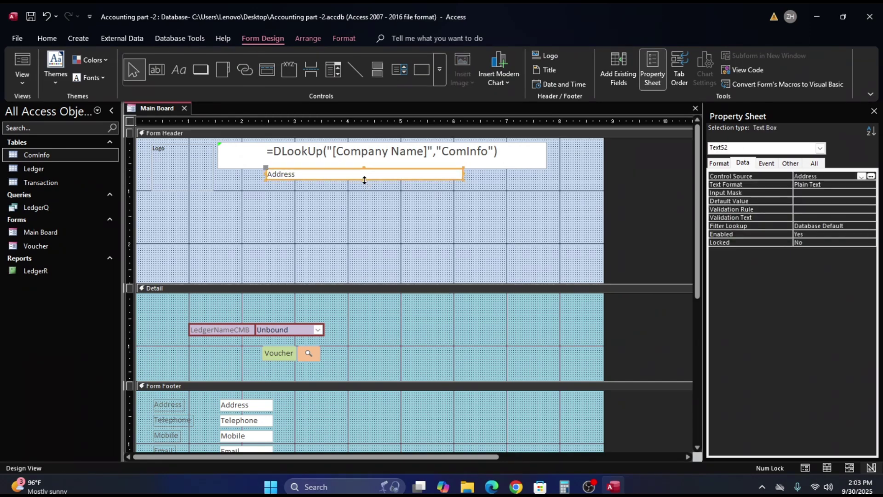
pyautogui.moveTo(365, 180); pyautogui.dragTo(365, 184)
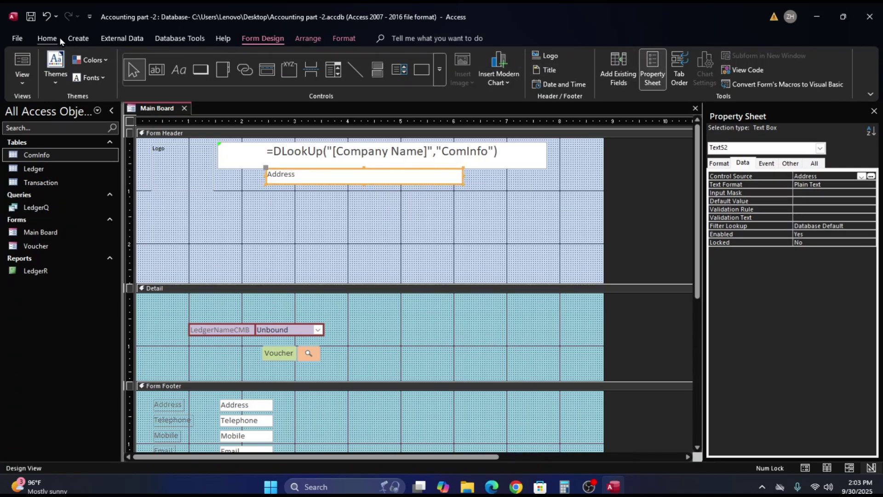
pyautogui.click(47, 38)
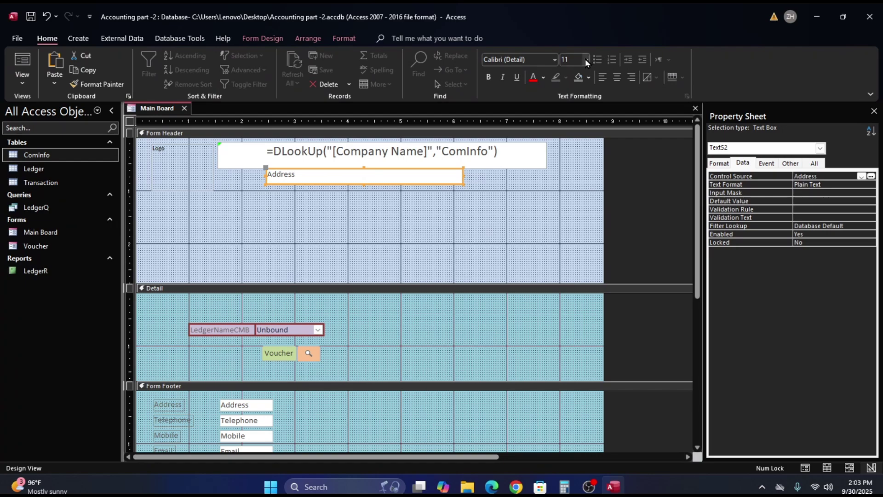
pyautogui.click(585, 59)
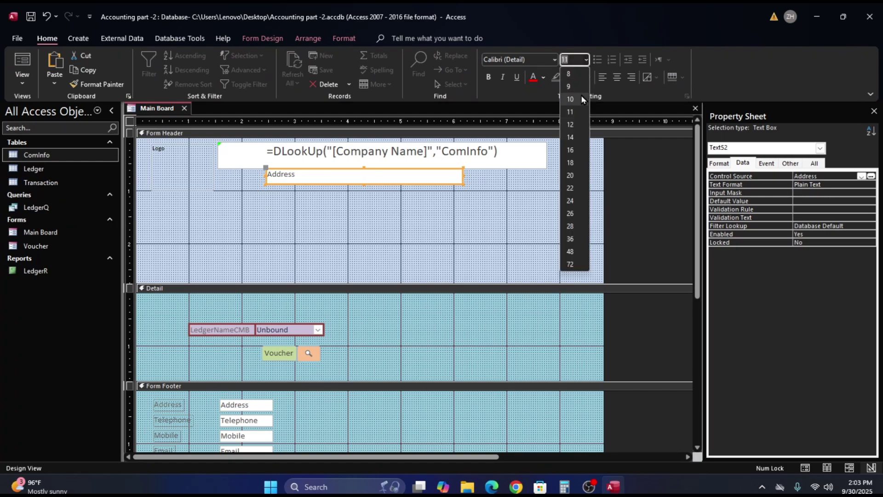
pyautogui.click(574, 124)
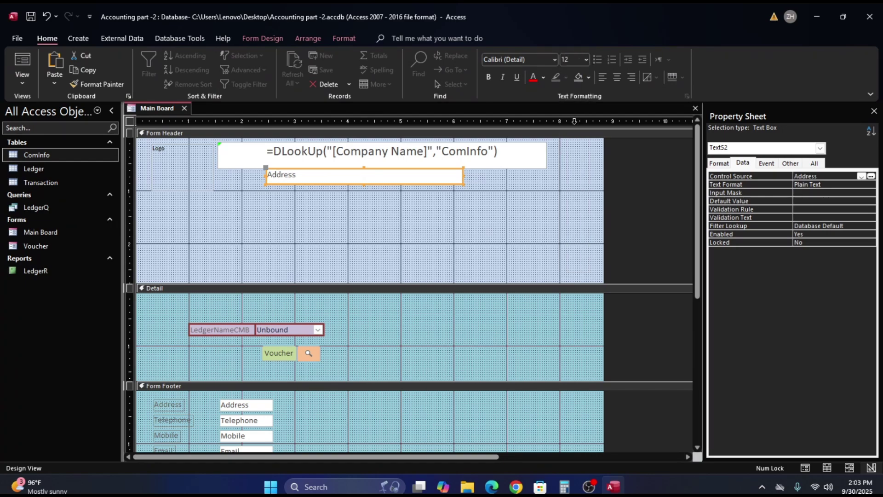
# Preview the form and widen the header's Address text box on both sides, spanning from about the 2-inch to the 7.3-inch mark.
pyautogui.click(20, 59)
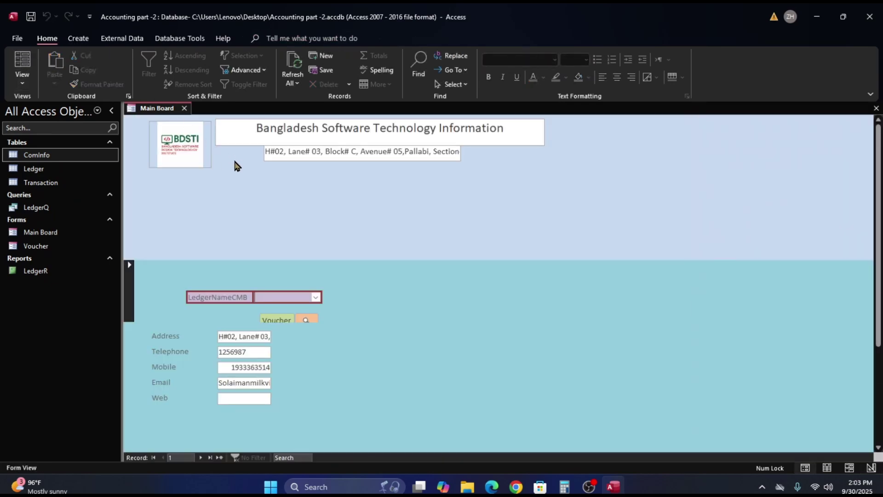
pyautogui.rightClick(439, 184)
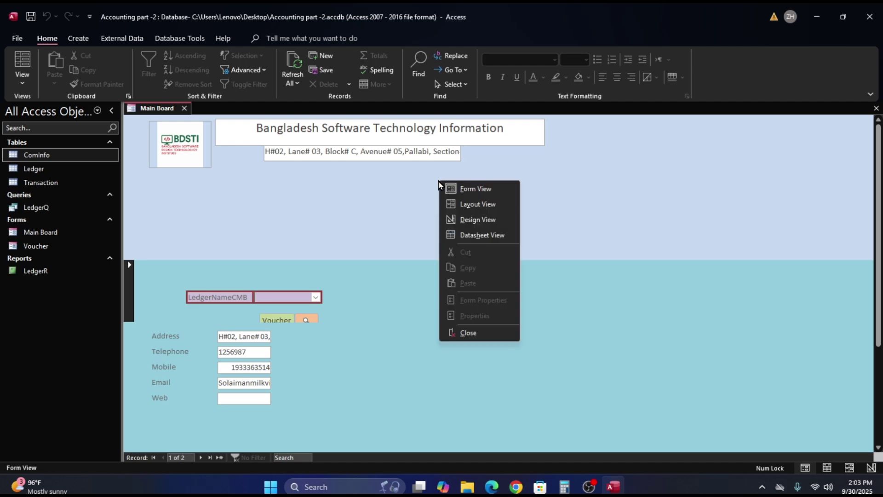
pyautogui.click(475, 221)
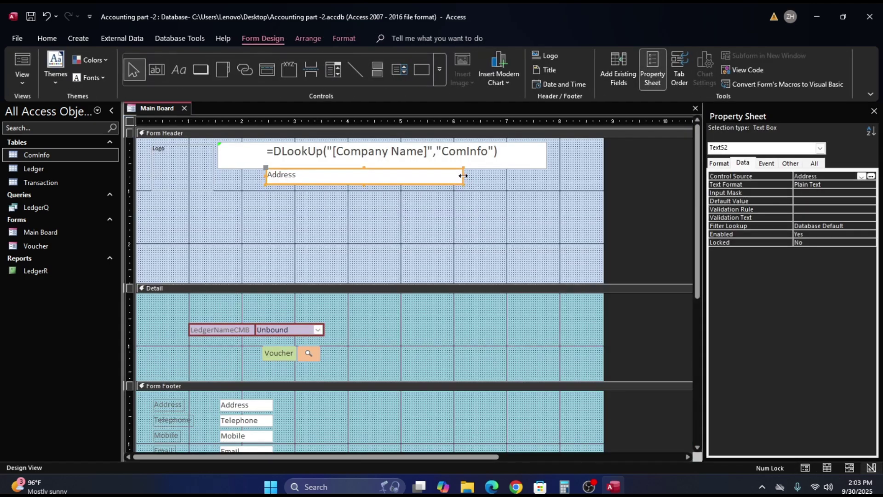
pyautogui.moveTo(463, 176); pyautogui.dragTo(517, 177)
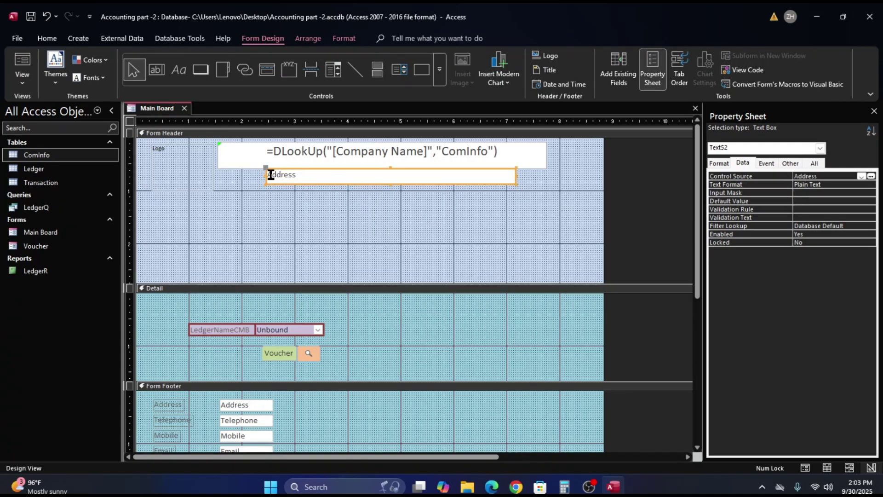
pyautogui.moveTo(266, 177); pyautogui.dragTo(241, 178)
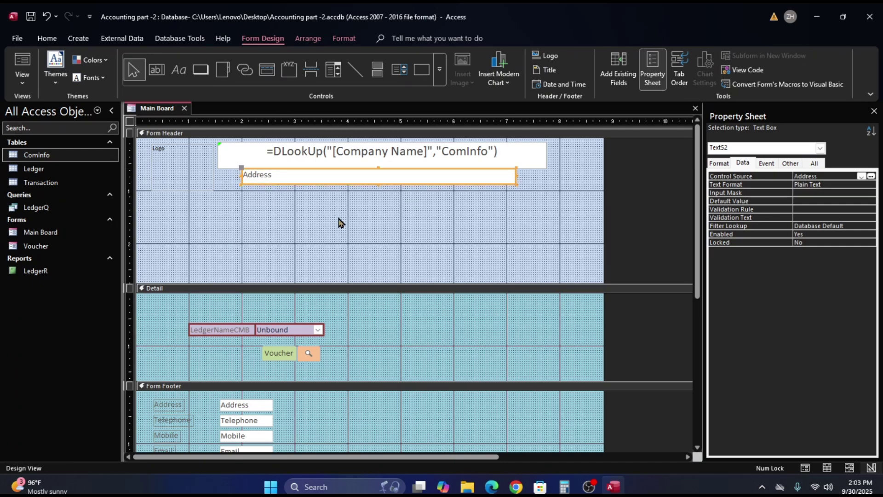
pyautogui.moveTo(516, 176); pyautogui.dragTo(523, 177)
pyautogui.click(449, 214)
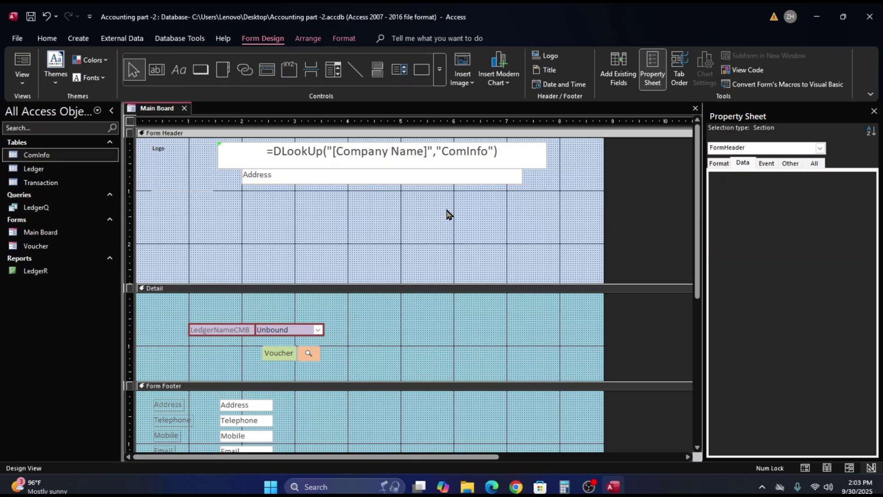
# Check the widened address in Form View, center the header Address text box's text in Design View, and preview the form again.
pyautogui.click(23, 58)
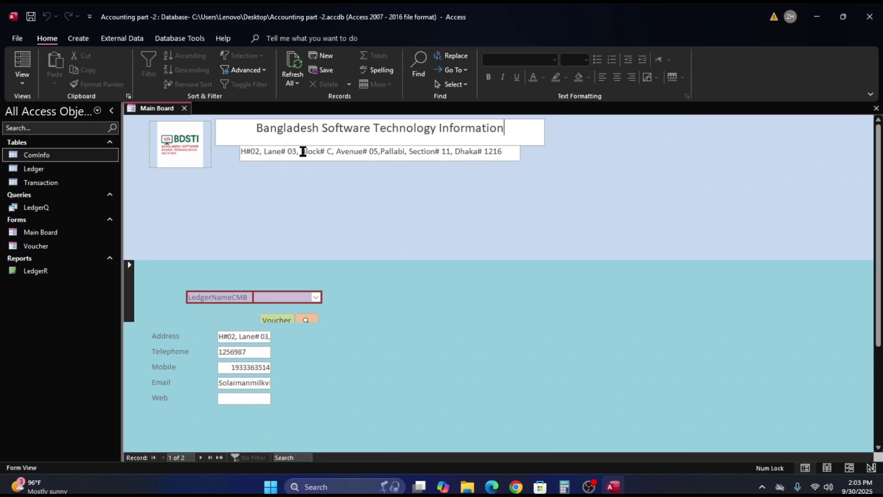
pyautogui.moveTo(302, 151); pyautogui.dragTo(214, 154)
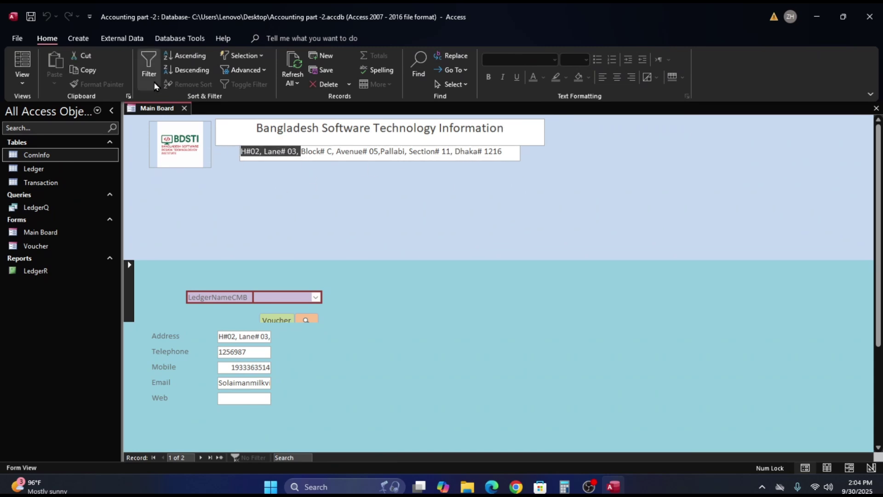
pyautogui.rightClick(425, 200)
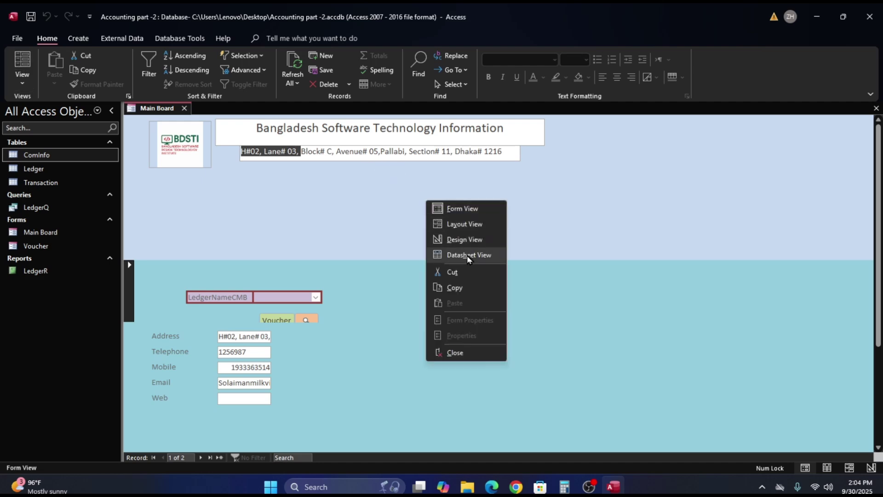
pyautogui.click(465, 240)
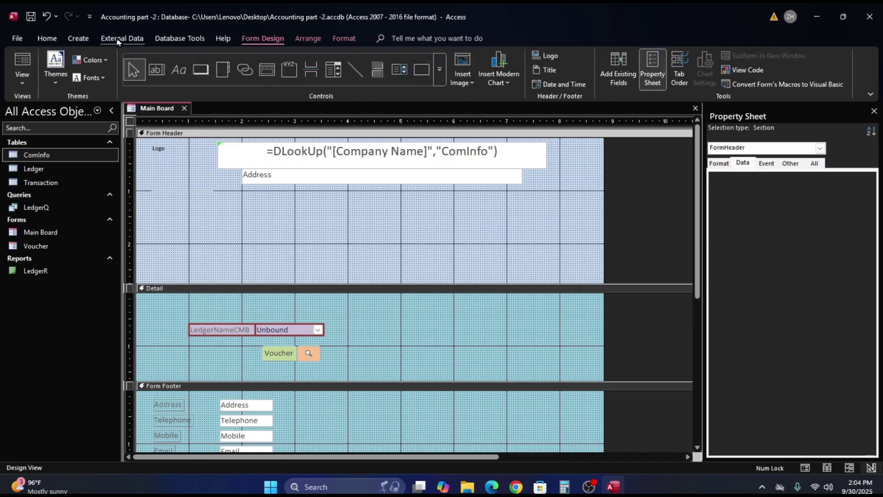
pyautogui.click(47, 38)
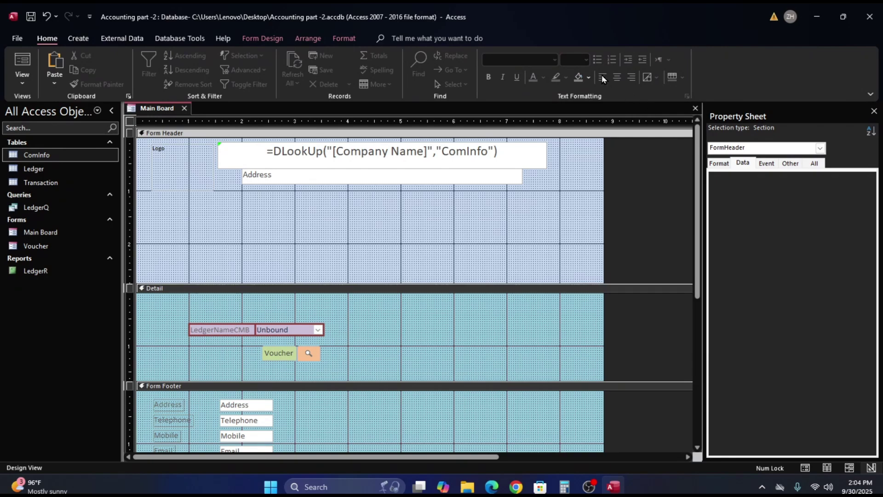
pyautogui.click(505, 173)
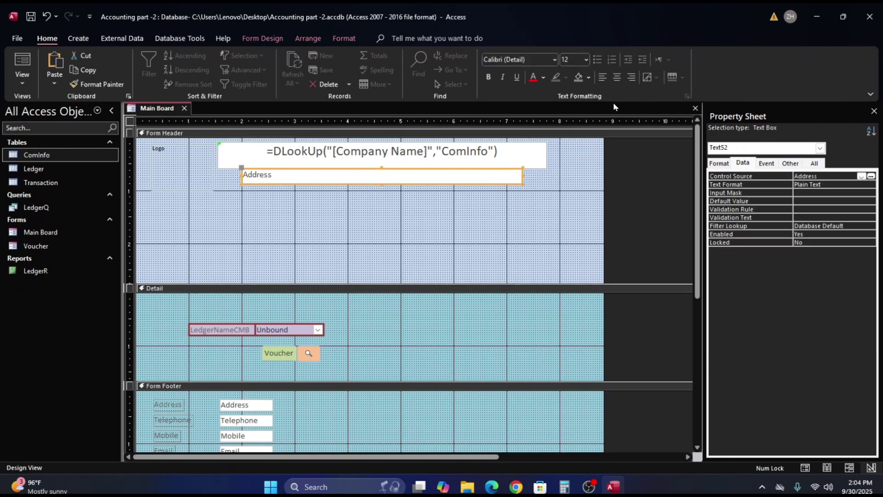
pyautogui.click(616, 78)
pyautogui.click(441, 217)
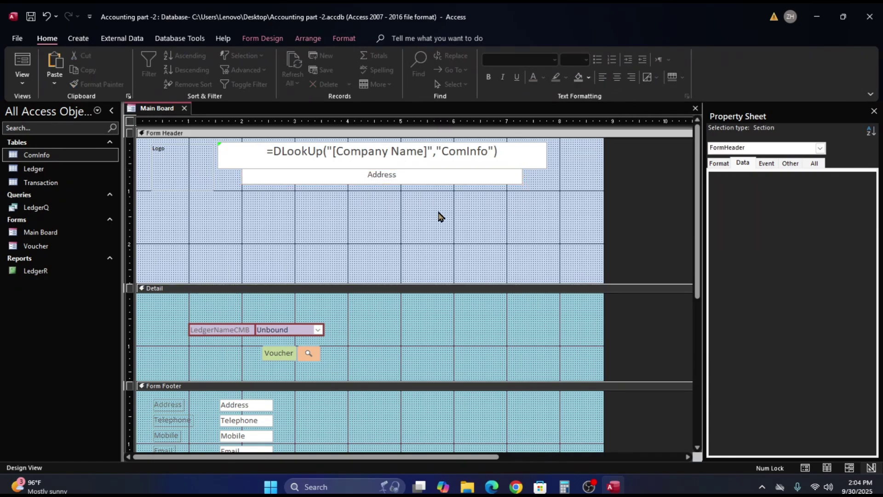
pyautogui.click(26, 59)
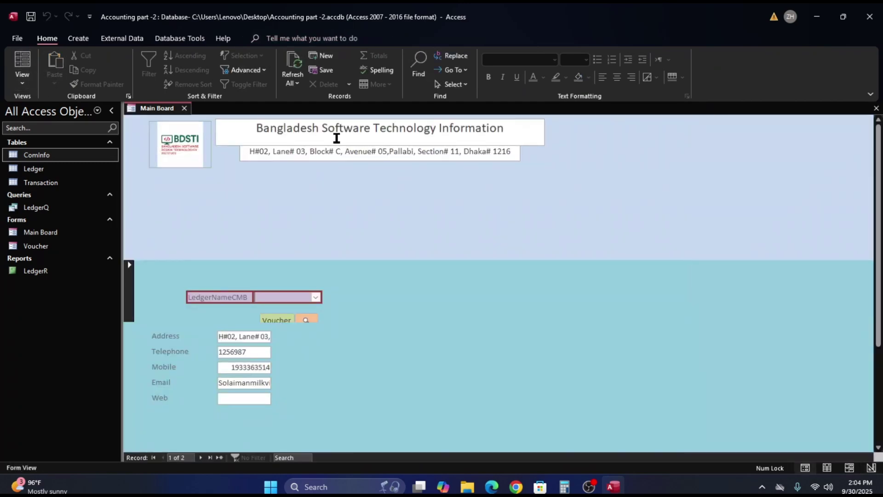
pyautogui.click(178, 149)
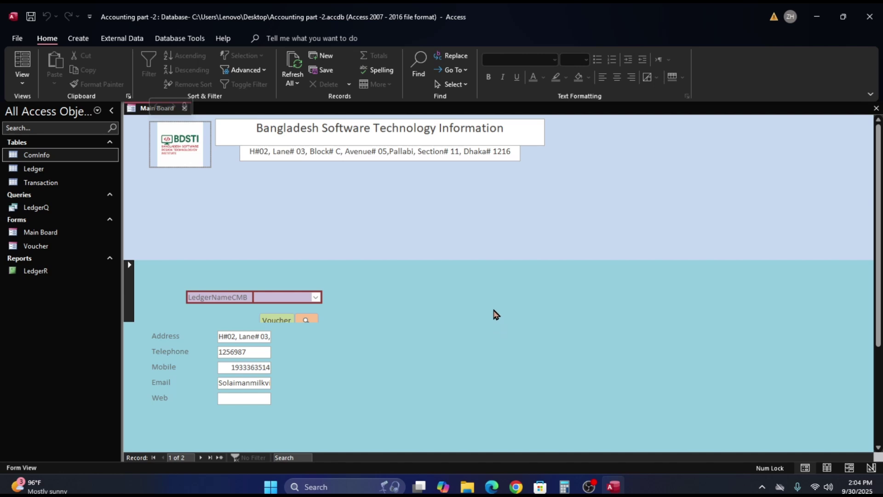
# Return to Design View and delete the Address text box with its label from the Form Footer.
pyautogui.rightClick(484, 311)
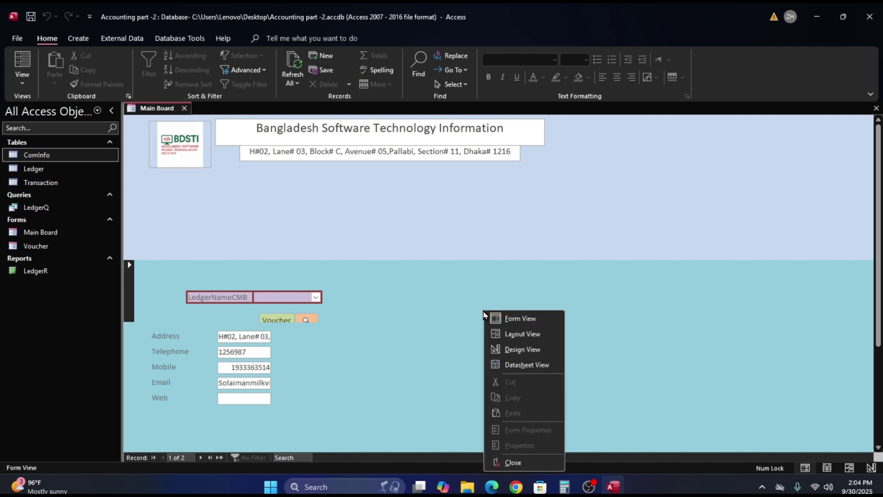
pyautogui.click(532, 349)
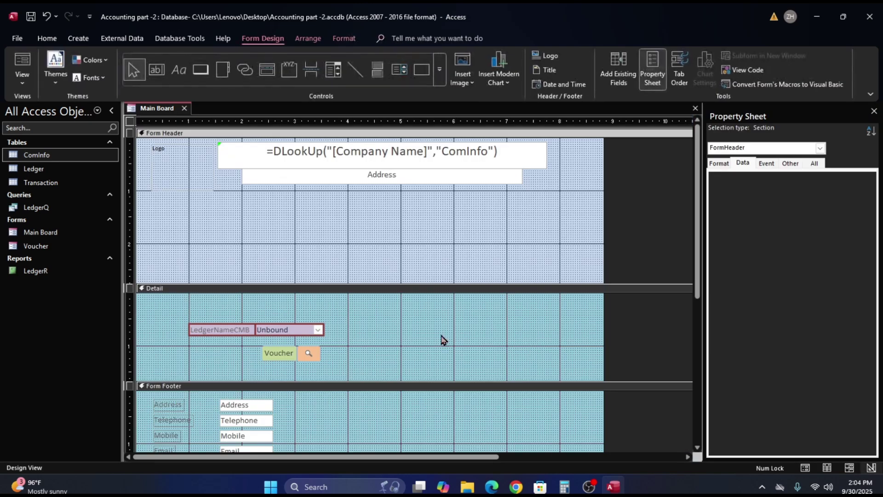
pyautogui.scroll(-2, 295, 350)
pyautogui.scroll(2, 307, 345)
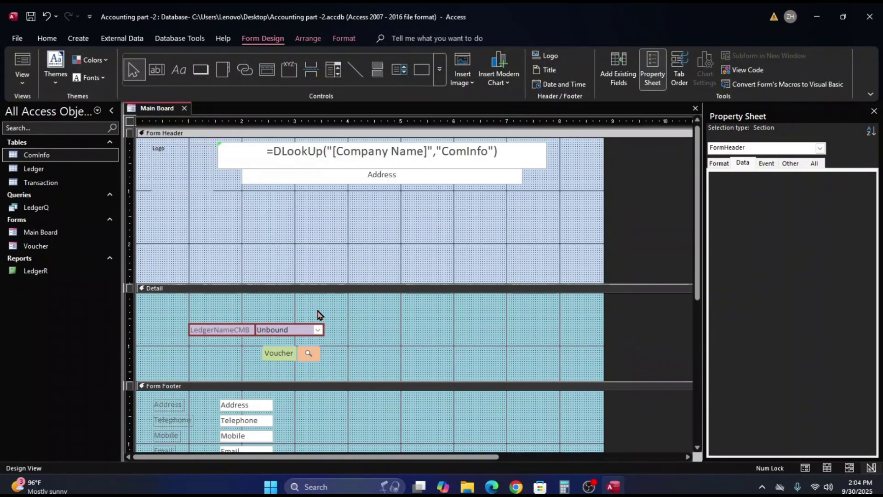
pyautogui.scroll(-2, 380, 179)
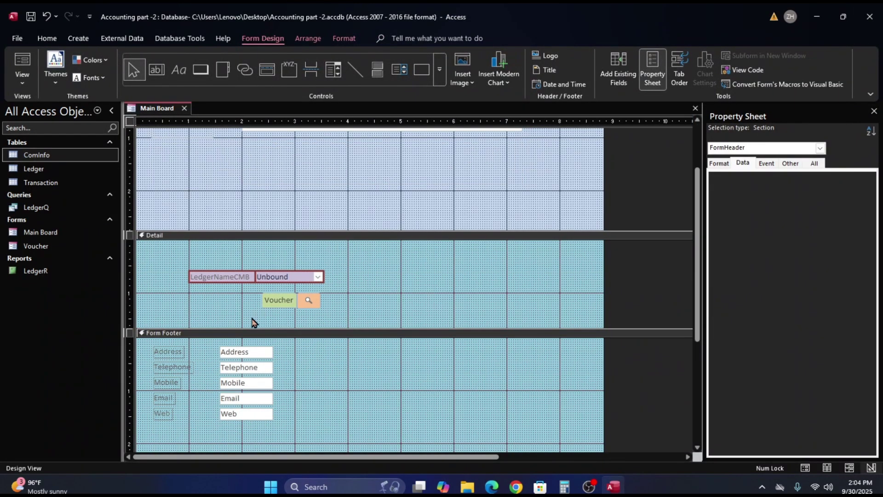
pyautogui.click(249, 355)
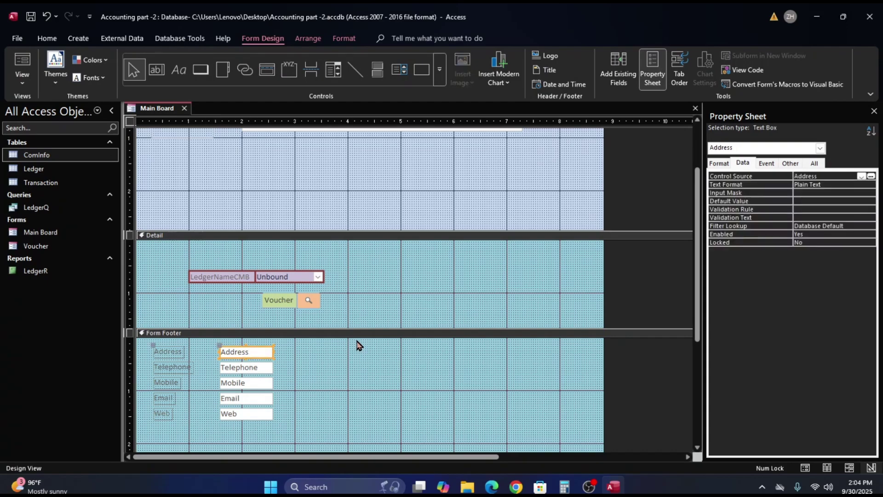
pyautogui.press('Delete')
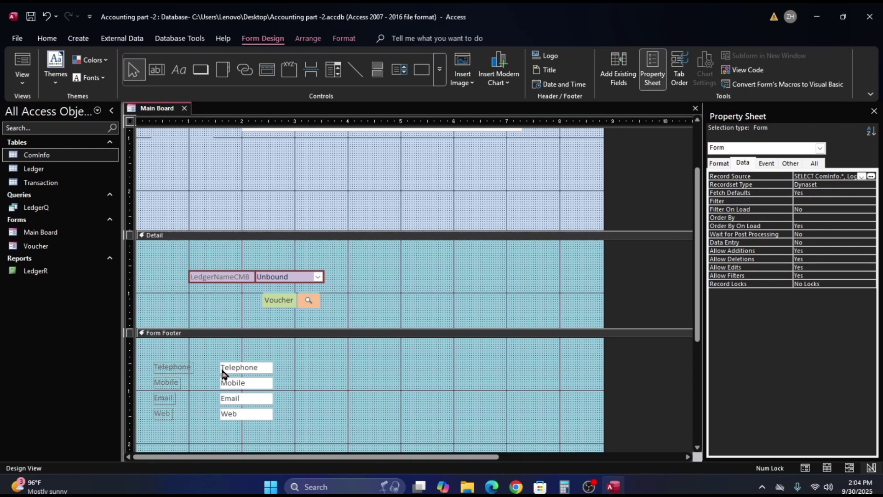
# Widen the Mobile and Email labels in the Form Footer so their right edges reach about the 1-inch mark.
pyautogui.click(183, 370)
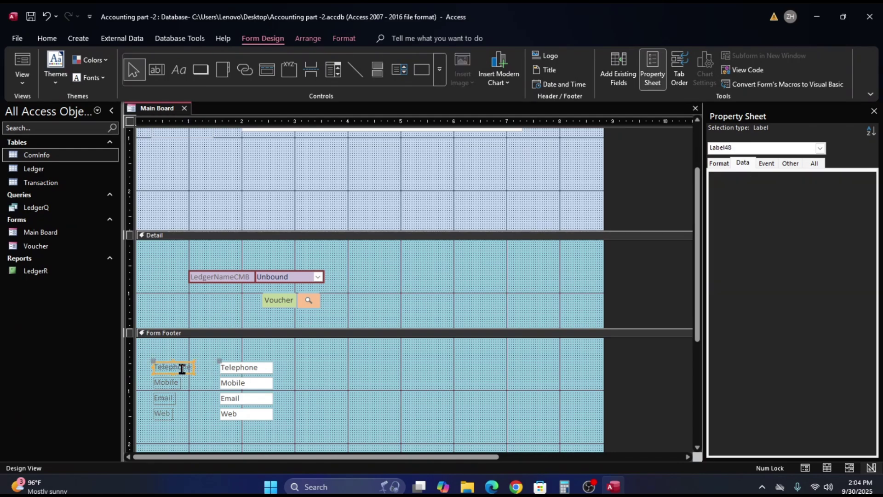
pyautogui.click(239, 371)
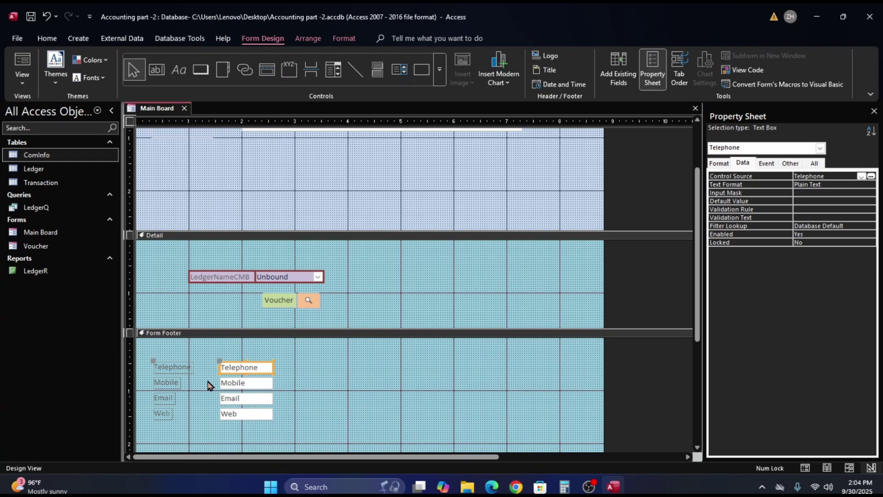
pyautogui.click(174, 384)
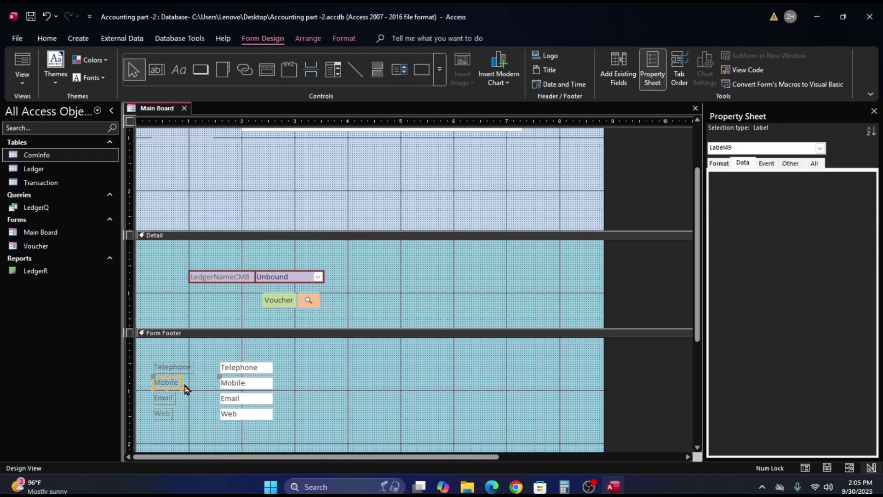
pyautogui.click(182, 383)
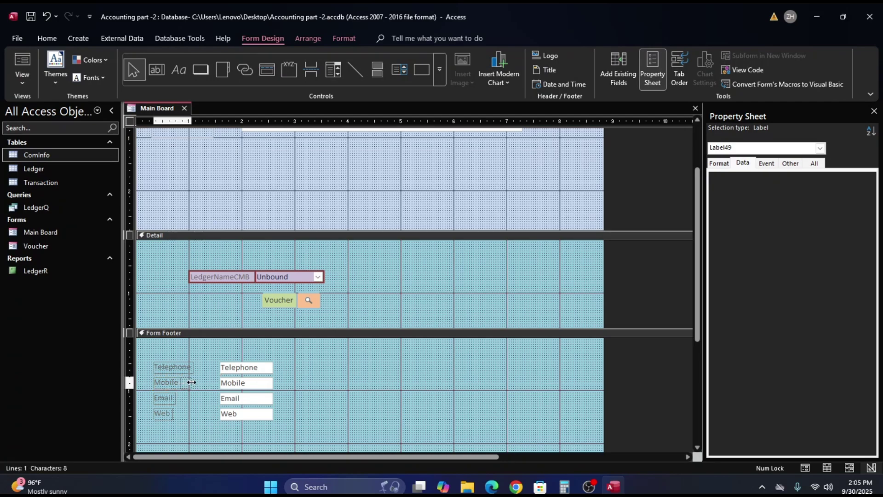
pyautogui.press('BackSpace')
pyautogui.click(191, 383)
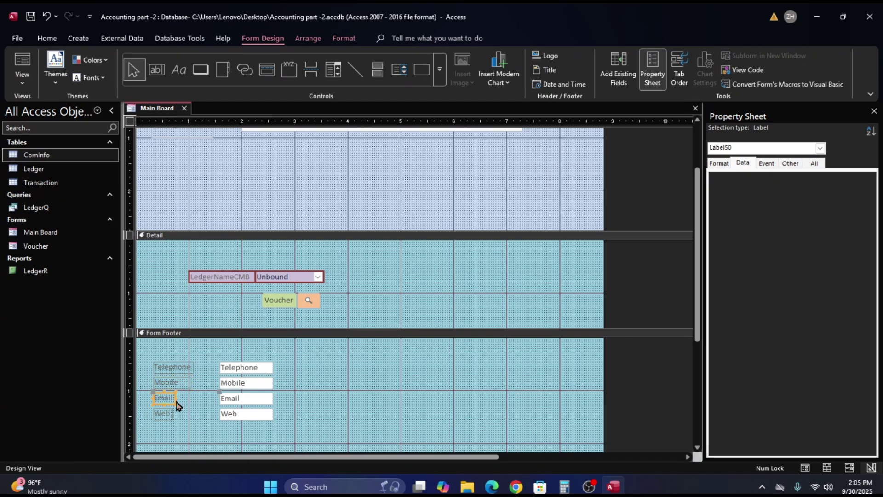
pyautogui.click(177, 399)
pyautogui.click(180, 399)
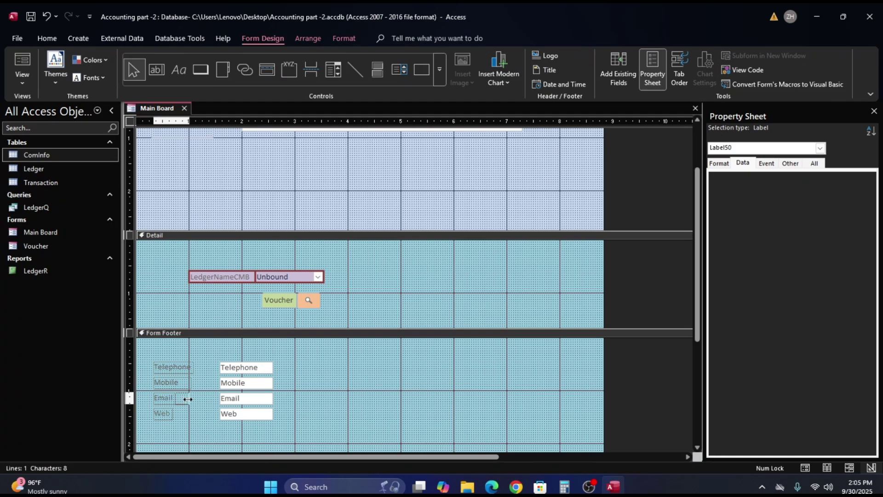
pyautogui.click(186, 398)
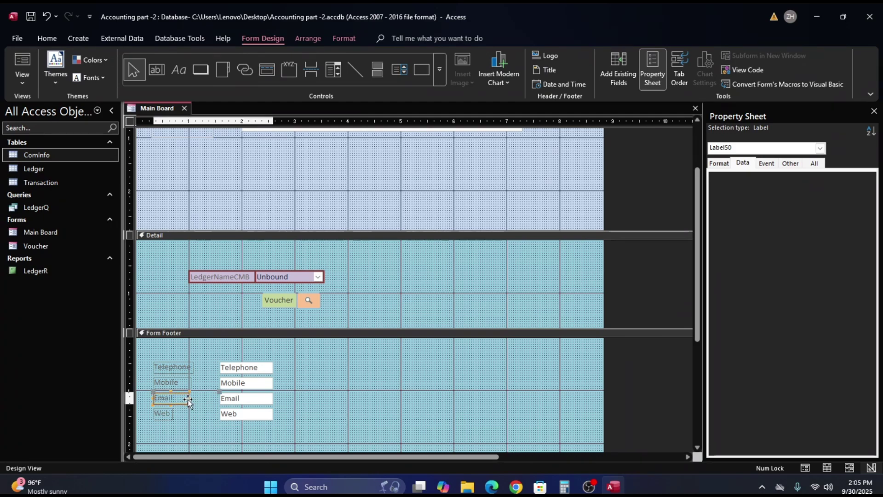
# Extend the right edges of the footer's Mobile, Email and Web labels to match the Telephone label's right edge.
pyautogui.click(192, 368)
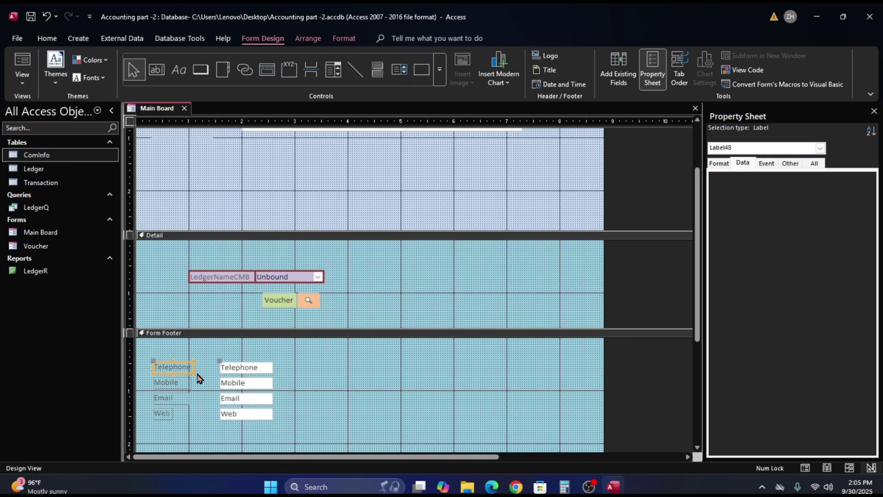
pyautogui.click(184, 385)
pyautogui.moveTo(191, 383); pyautogui.dragTo(195, 399)
pyautogui.click(177, 399)
pyautogui.moveTo(193, 399); pyautogui.dragTo(193, 399)
pyautogui.click(201, 421)
pyautogui.click(165, 413)
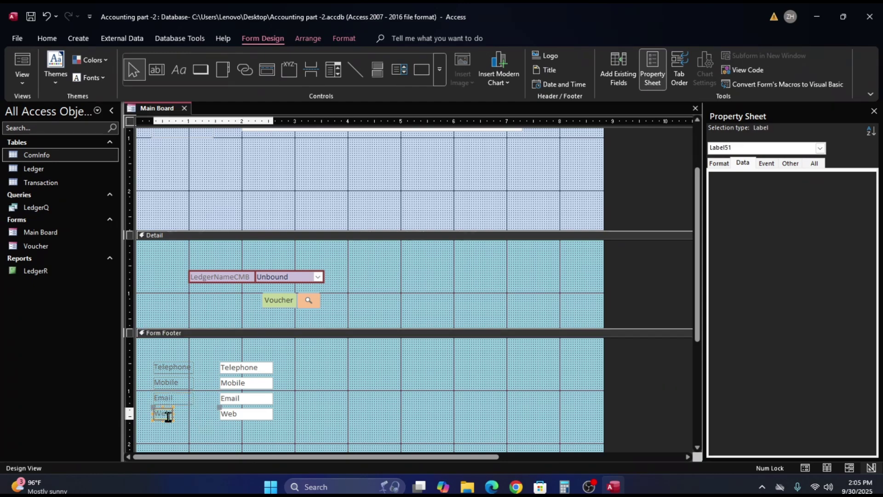
pyautogui.moveTo(172, 412); pyautogui.dragTo(191, 411)
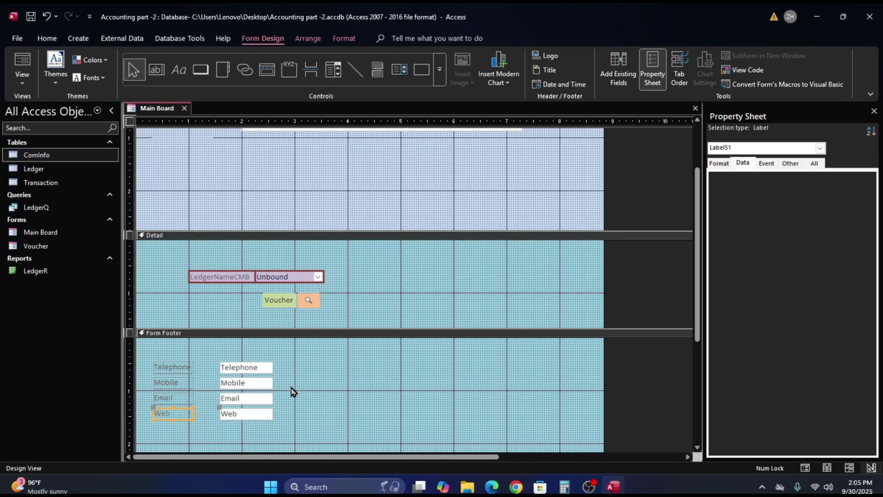
# Extend the four footer text boxes leftward together to start close to their labels, at about the 1.2-inch mark, and preview the form.
pyautogui.click(226, 368)
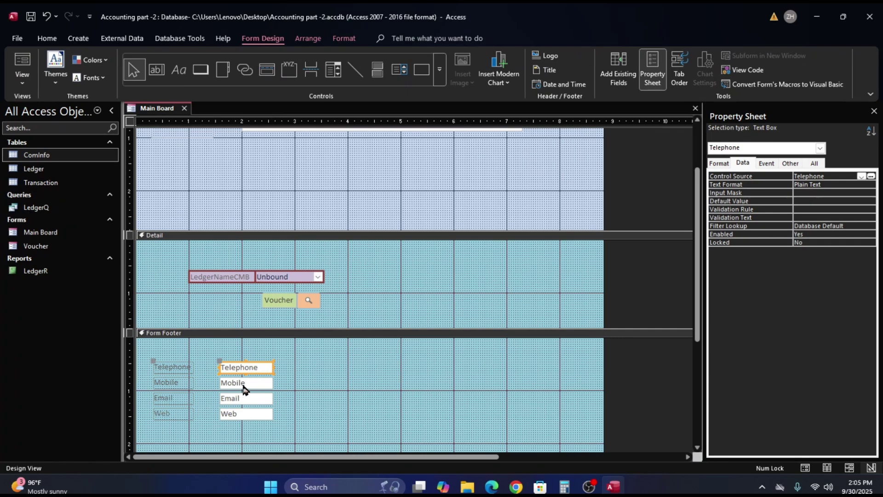
pyautogui.keyDown('shift'); pyautogui.click(243, 385); pyautogui.keyUp('shift')
pyautogui.keyDown('shift'); pyautogui.click(236, 399); pyautogui.keyUp('shift')
pyautogui.keyDown('shift'); pyautogui.click(234, 409); pyautogui.keyUp('shift')
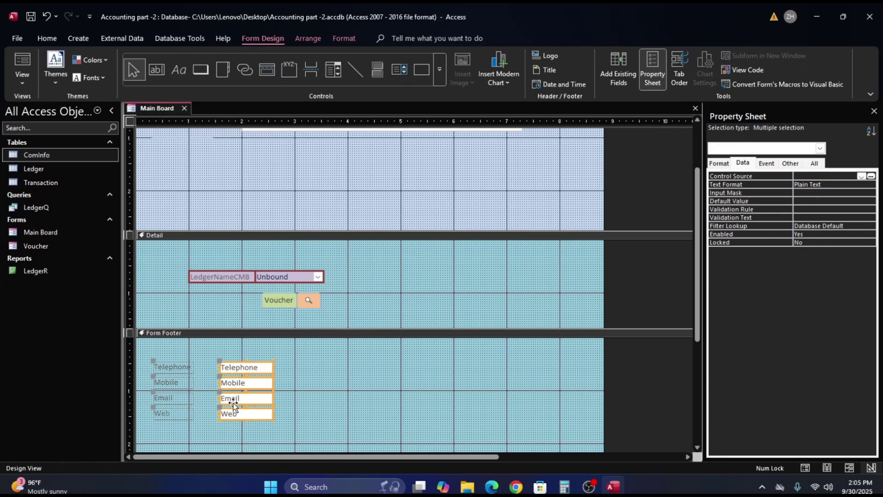
pyautogui.moveTo(219, 368); pyautogui.dragTo(198, 370)
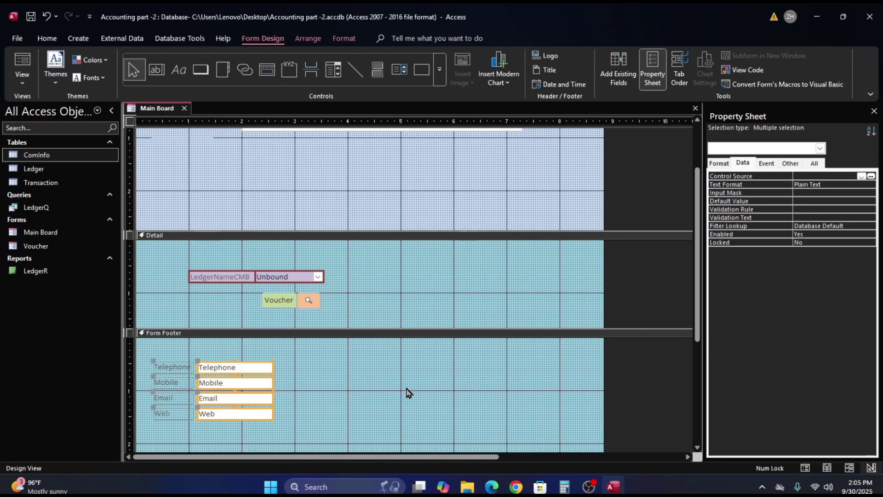
pyautogui.click(376, 384)
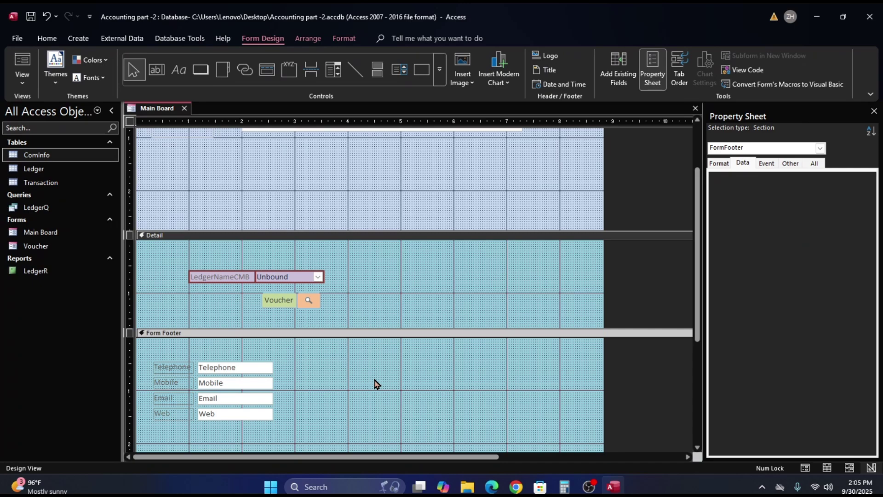
pyautogui.click(28, 60)
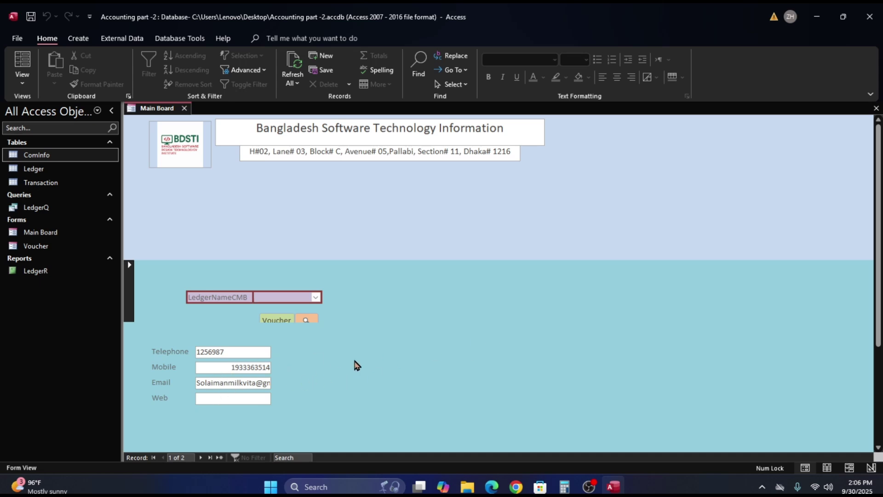
# Back in Design View, widen the Telephone, Mobile, Email and Web text boxes rightward to about the 4-inch mark and preview the form.
pyautogui.rightClick(323, 349)
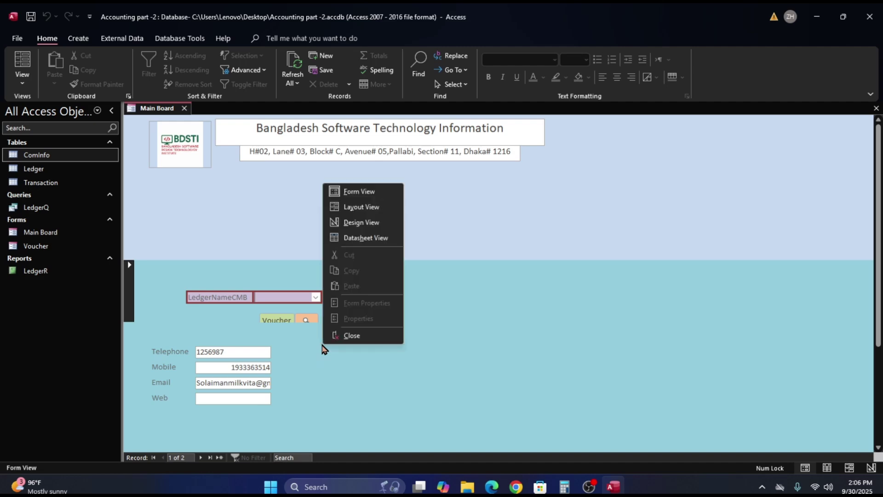
pyautogui.click(361, 222)
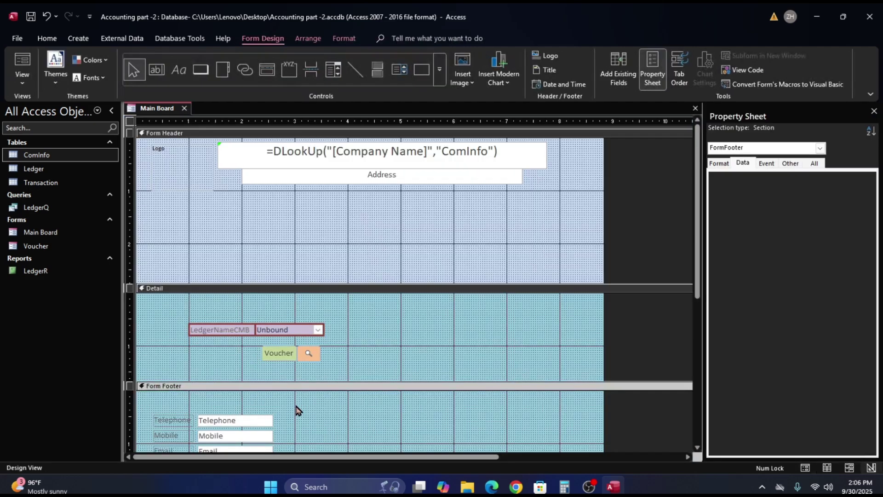
pyautogui.scroll(-2, 308, 399)
pyautogui.click(245, 317)
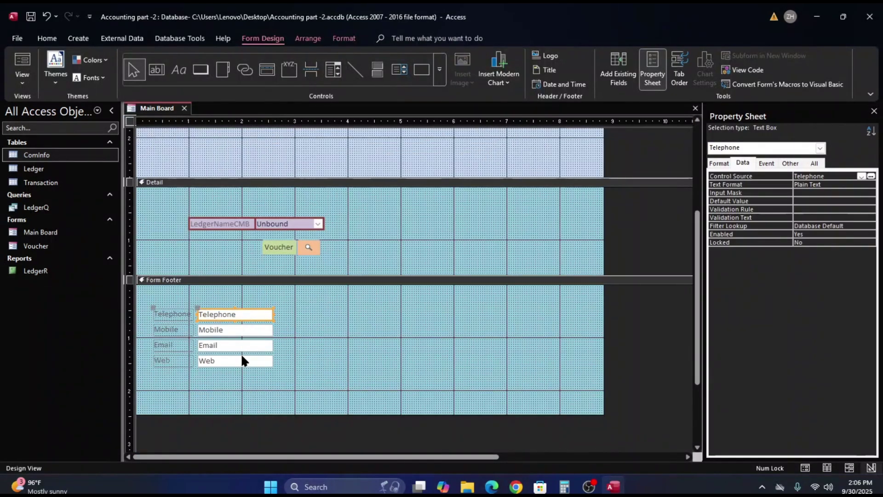
pyautogui.keyDown('shift'); pyautogui.click(248, 331); pyautogui.keyUp('shift')
pyautogui.keyDown('shift'); pyautogui.click(243, 346); pyautogui.keyUp('shift')
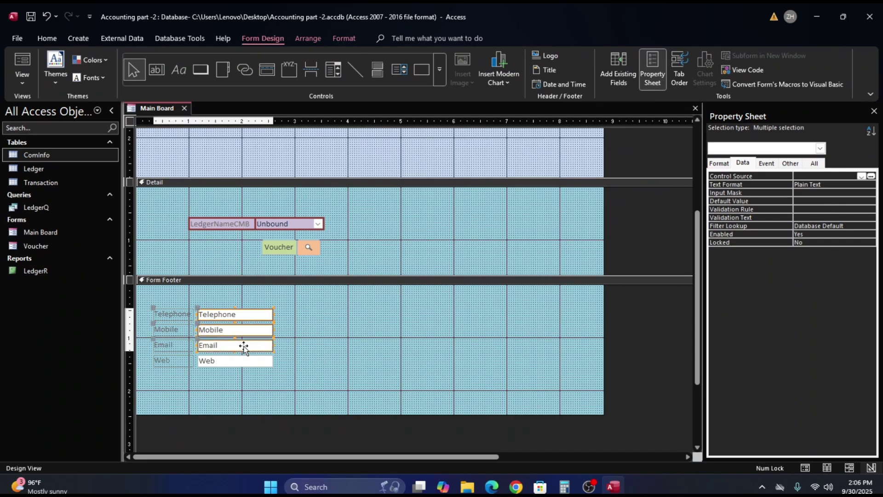
pyautogui.keyDown('shift'); pyautogui.click(239, 360); pyautogui.keyUp('shift')
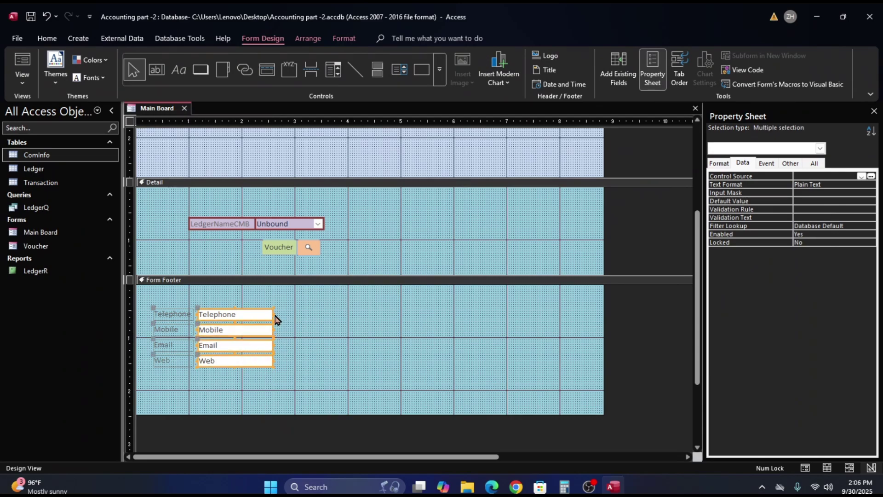
pyautogui.moveTo(271, 314); pyautogui.dragTo(349, 319)
pyautogui.click(401, 319)
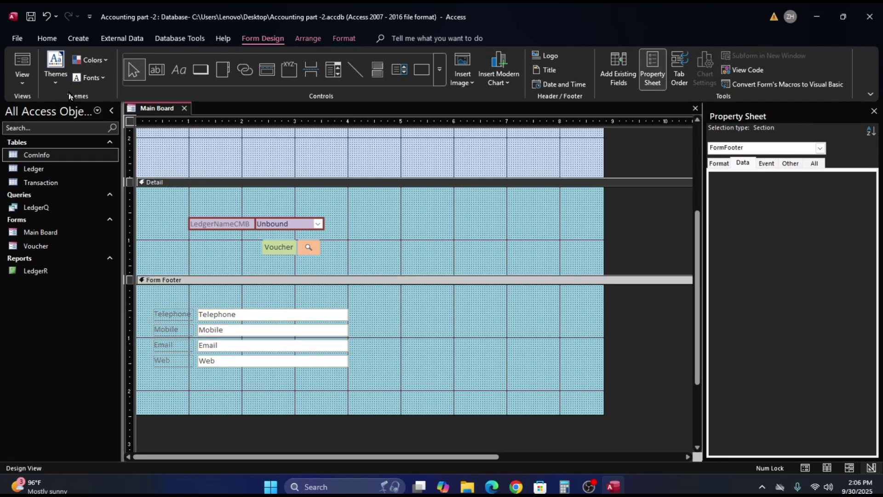
pyautogui.click(26, 65)
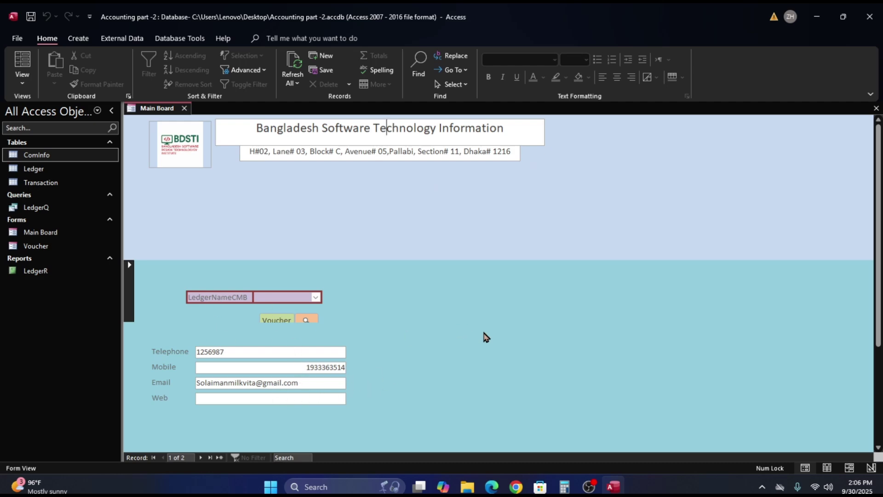
# Return to Design View, left-align the text of all four footer text boxes, and check the alignment in Form View.
pyautogui.rightClick(498, 340)
pyautogui.click(529, 214)
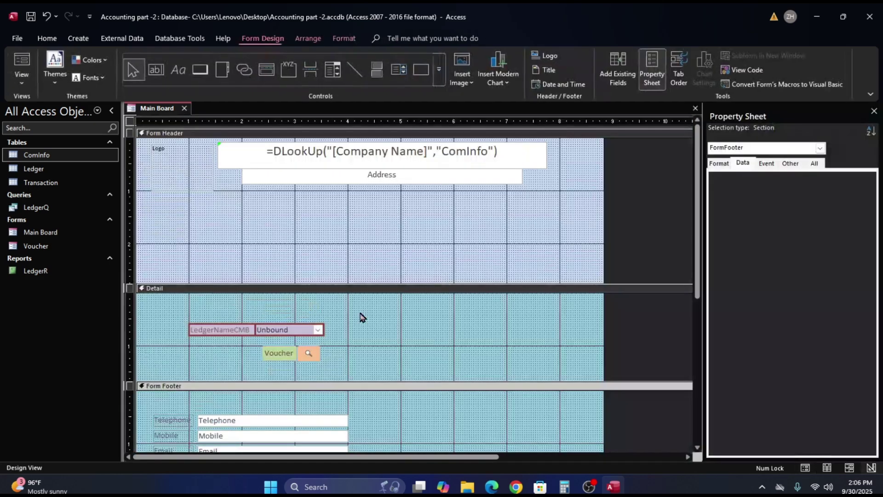
pyautogui.scroll(-3, 360, 400)
pyautogui.click(280, 260)
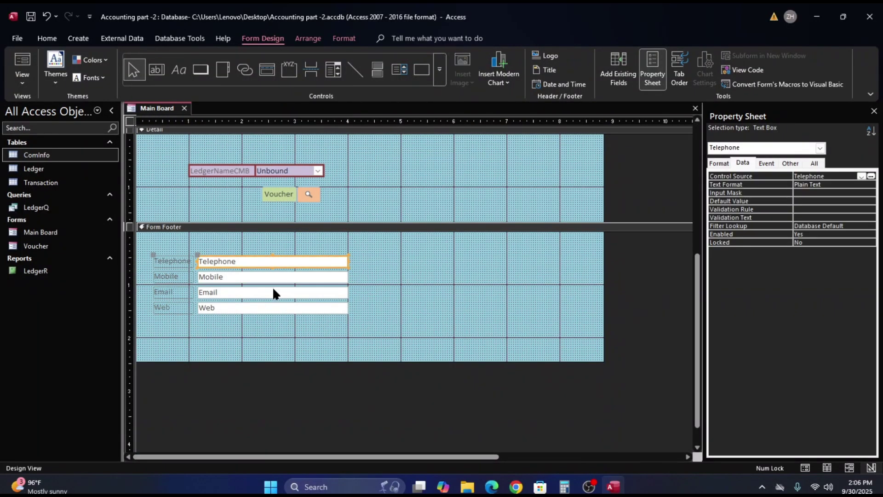
pyautogui.keyDown('shift'); pyautogui.click(281, 283); pyautogui.keyUp('shift')
pyautogui.keyDown('shift'); pyautogui.click(276, 295); pyautogui.keyUp('shift')
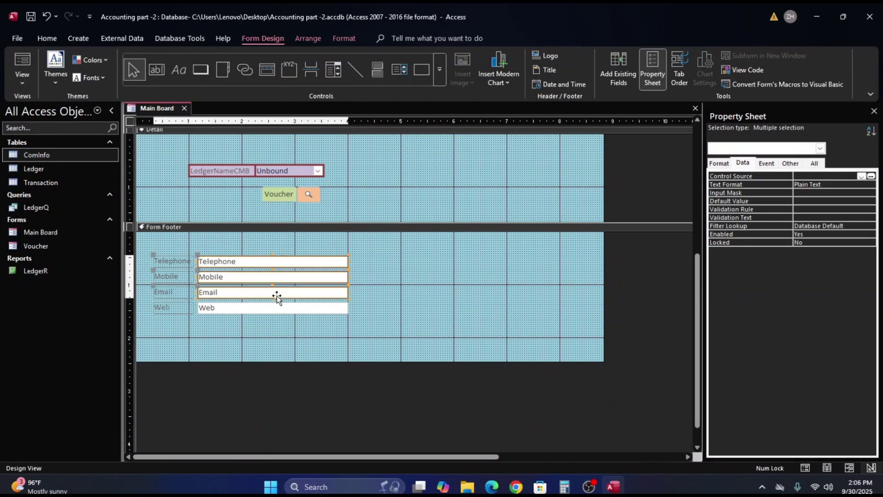
pyautogui.keyDown('shift'); pyautogui.click(272, 310); pyautogui.keyUp('shift')
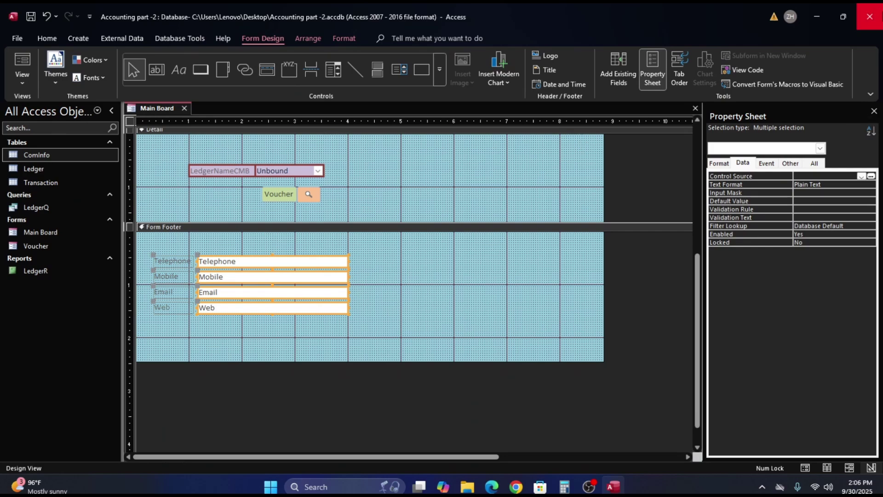
pyautogui.click(48, 39)
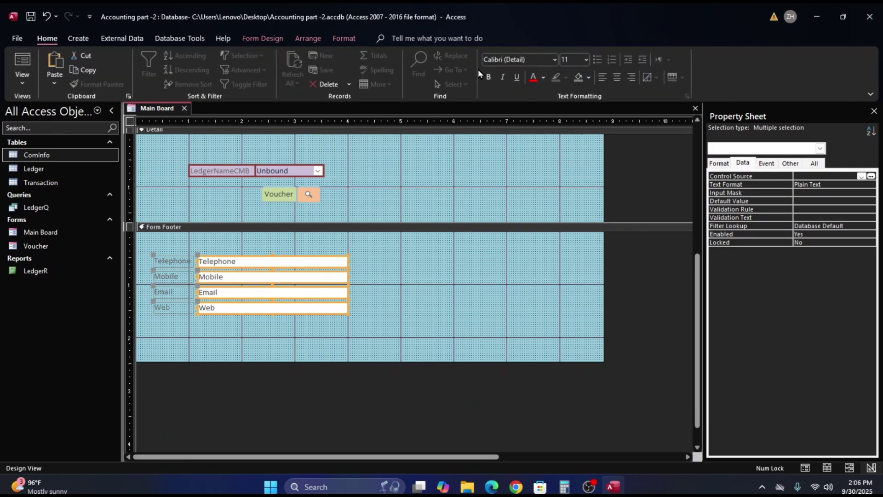
pyautogui.click(604, 77)
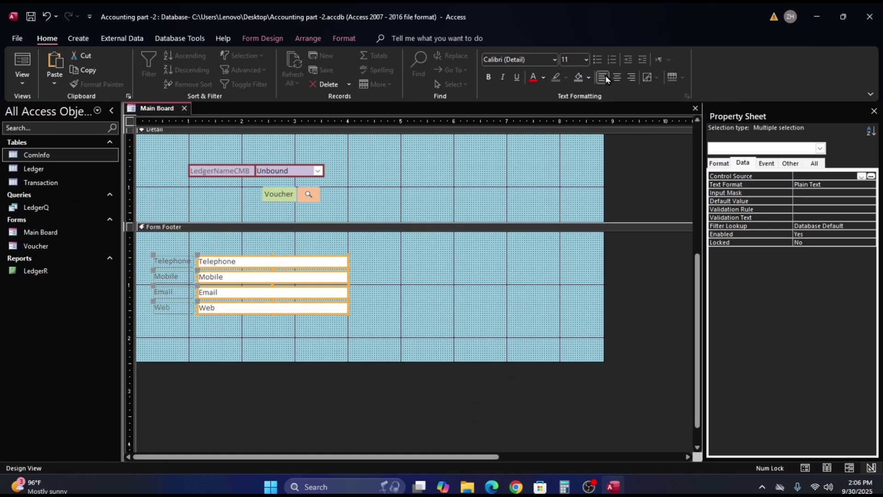
pyautogui.click(430, 320)
pyautogui.click(26, 65)
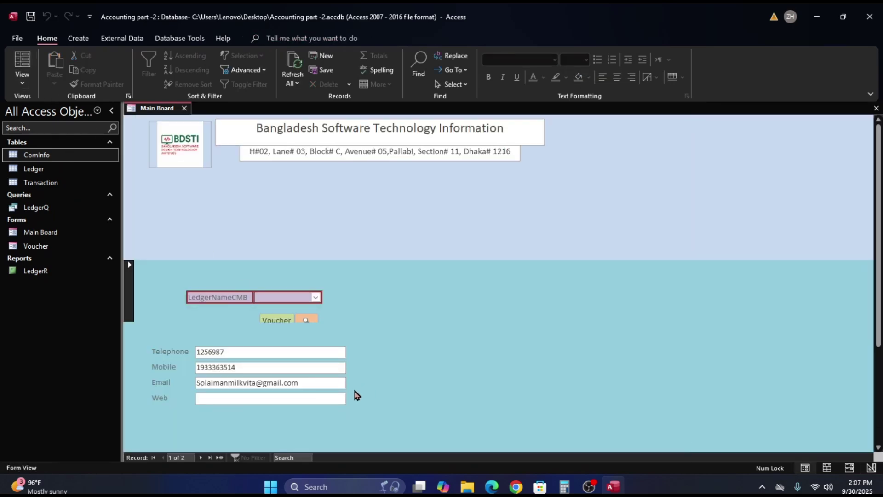
# Return to Design View and narrow the four footer text boxes together so they end at about the 3.8-inch mark.
pyautogui.rightClick(433, 343)
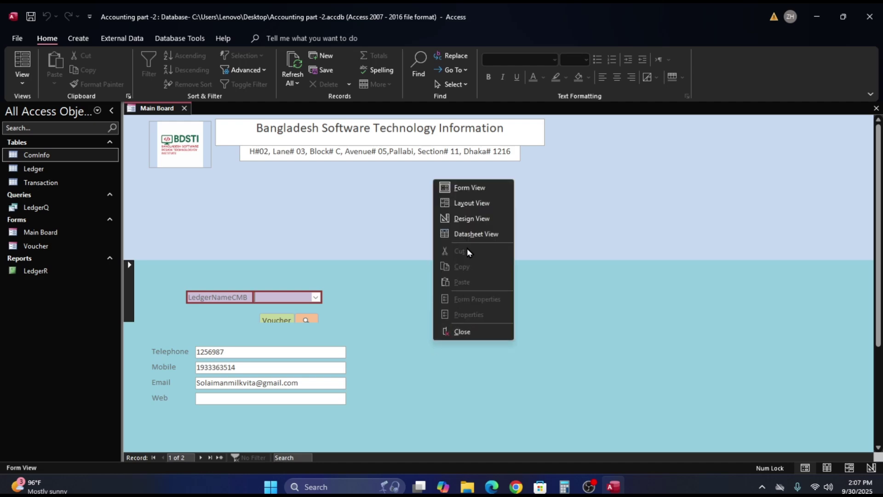
pyautogui.click(469, 219)
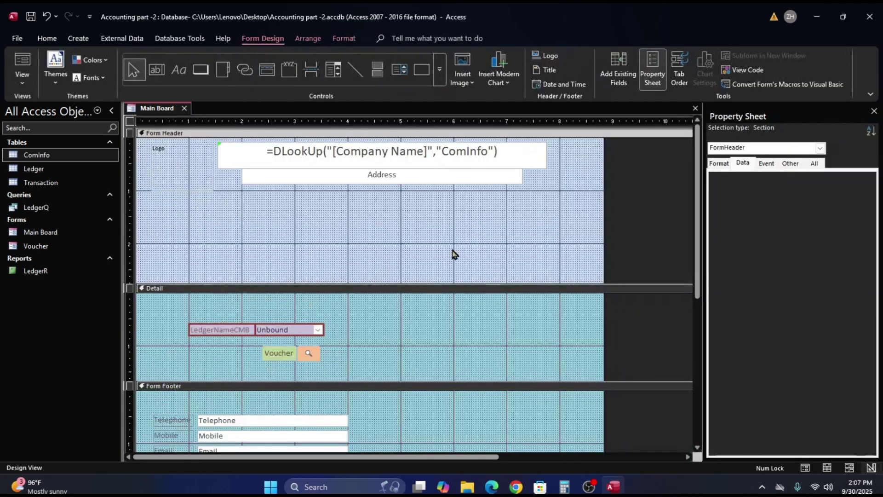
pyautogui.scroll(-5, 451, 253)
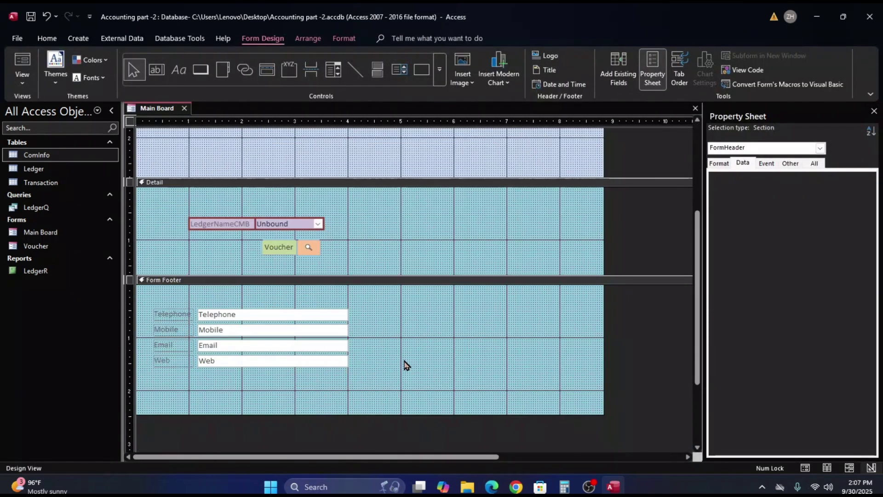
pyautogui.click(336, 347)
pyautogui.keyDown('shift'); pyautogui.click(337, 364); pyautogui.keyUp('shift')
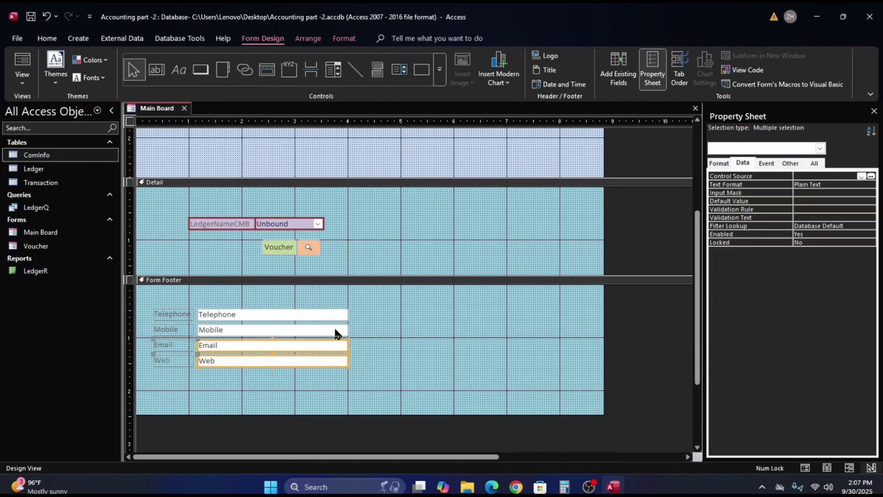
pyautogui.keyDown('shift'); pyautogui.click(337, 329); pyautogui.keyUp('shift')
pyautogui.keyDown('shift'); pyautogui.click(338, 314); pyautogui.keyUp('shift')
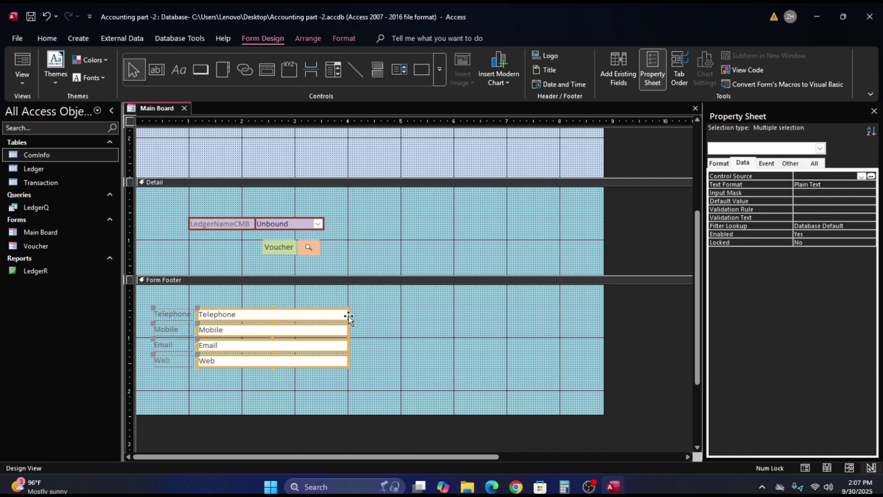
pyautogui.moveTo(348, 317); pyautogui.dragTo(339, 317)
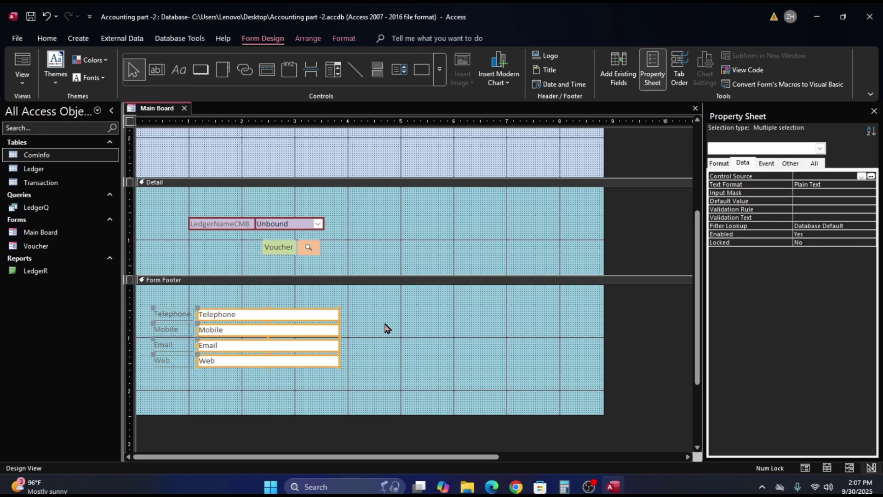
# Preview the Main Board form with the narrowed footer text boxes in Form View, and return to Design View.
pyautogui.click(385, 329)
pyautogui.click(28, 65)
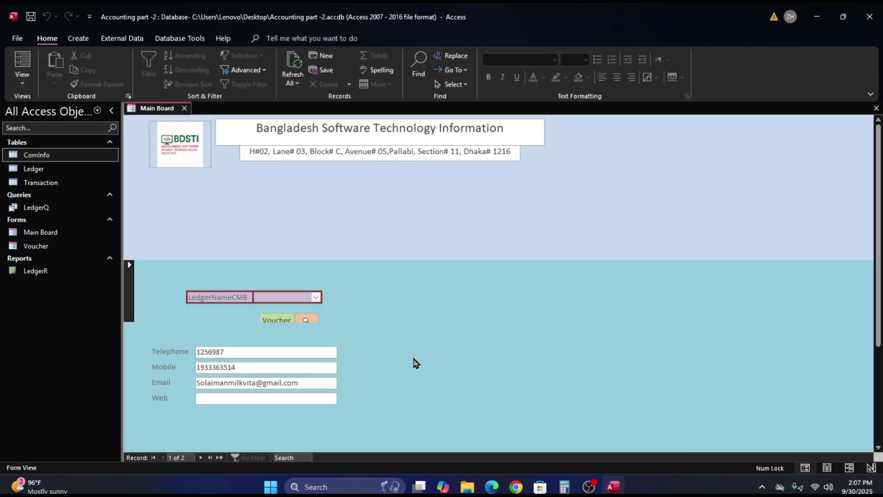
pyautogui.rightClick(450, 309)
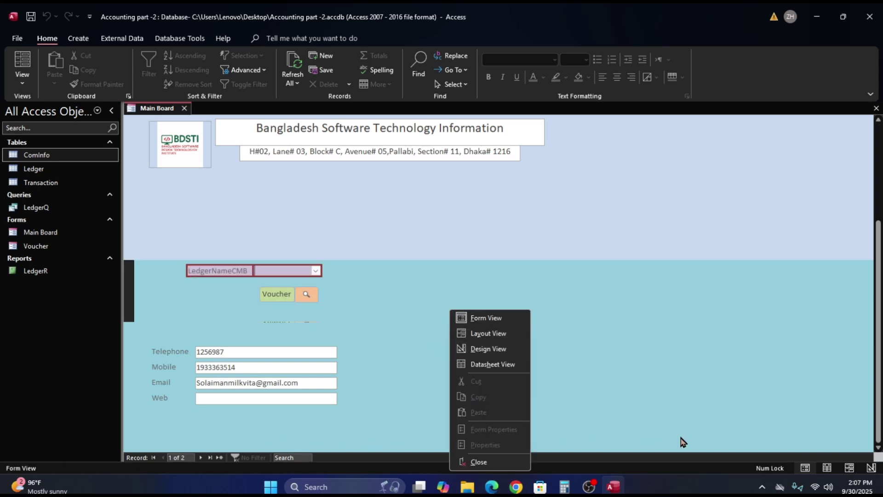
pyautogui.click(471, 350)
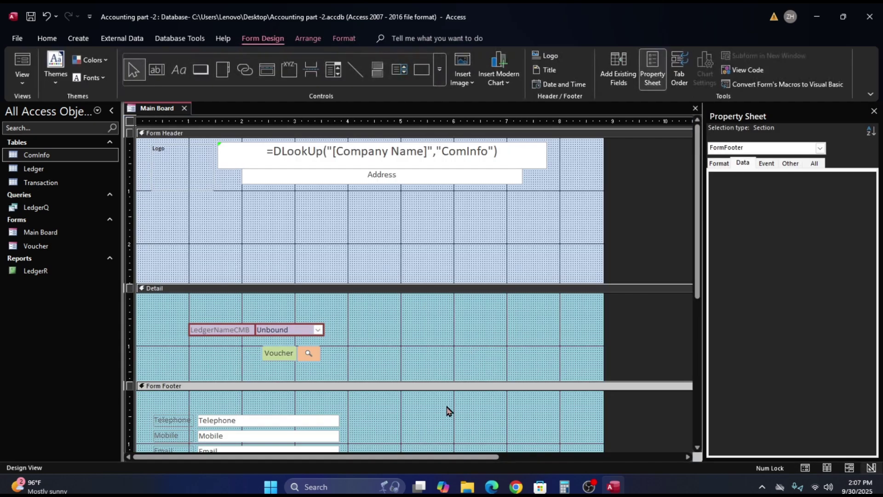
pyautogui.scroll(-2, 444, 409)
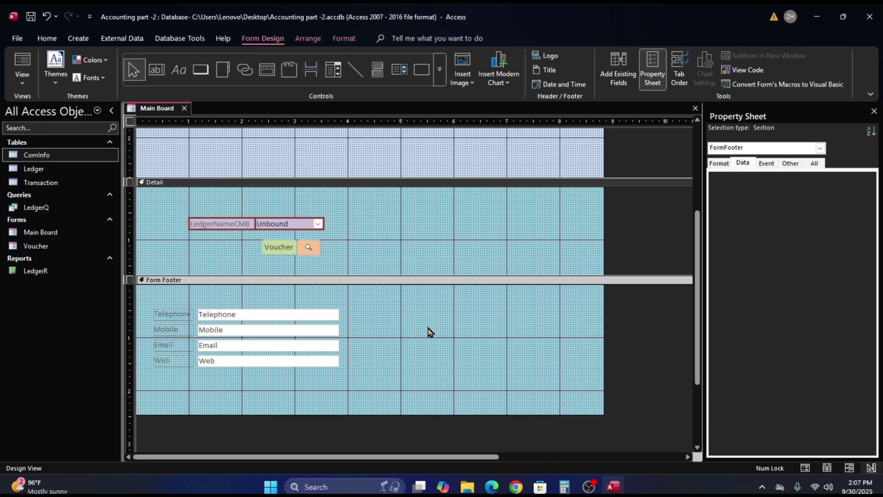
# In the ComInfo table, change the first record's company name to Bangladesh Software Technology Institute, close the table and show Main Board in Form View.
pyautogui.click(18, 158)
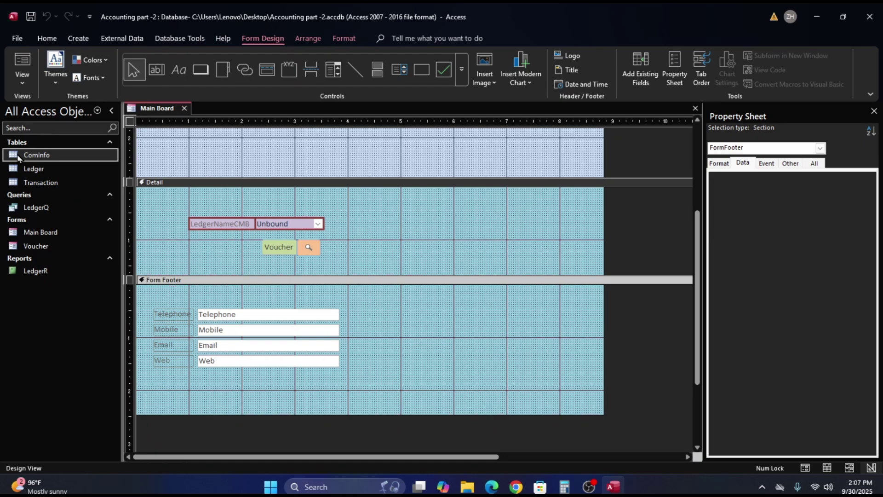
pyautogui.doubleClick(17, 158)
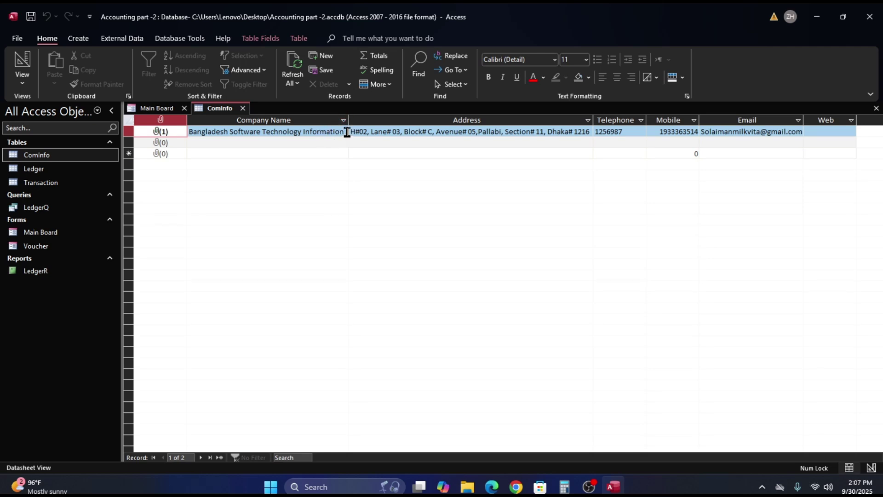
pyautogui.moveTo(347, 132); pyautogui.dragTo(301, 137)
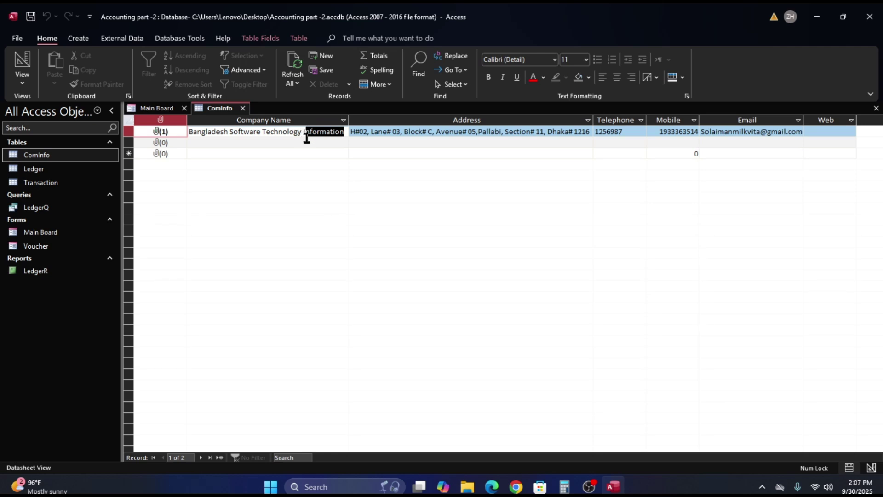
pyautogui.click(304, 134)
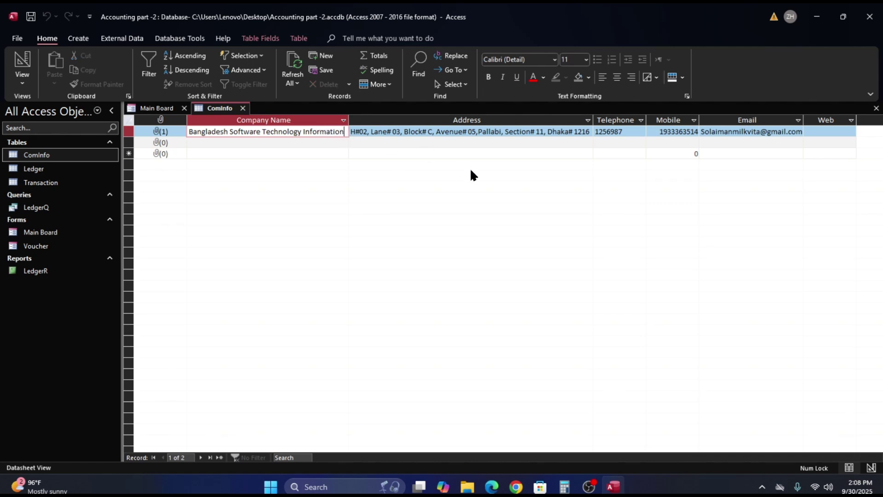
pyautogui.press('BackSpace')
pyautogui.press('BackSpace')
pyautogui.press('BackSpace')
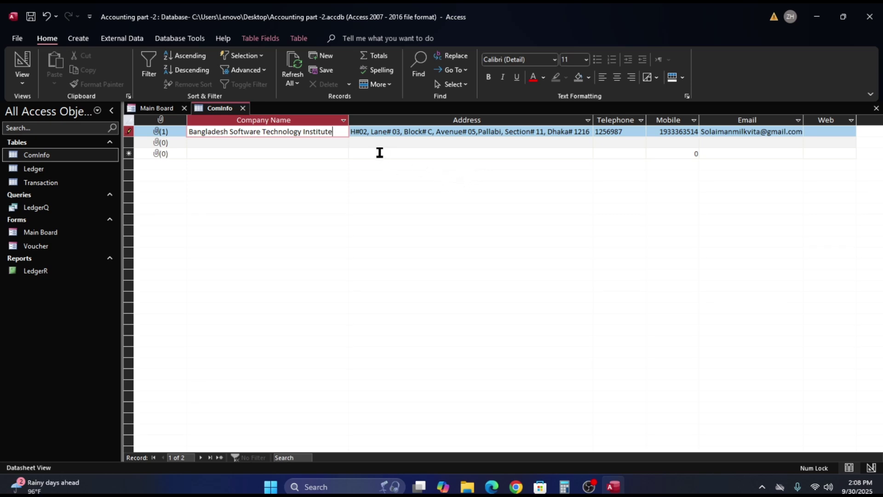
pyautogui.press('Tab')
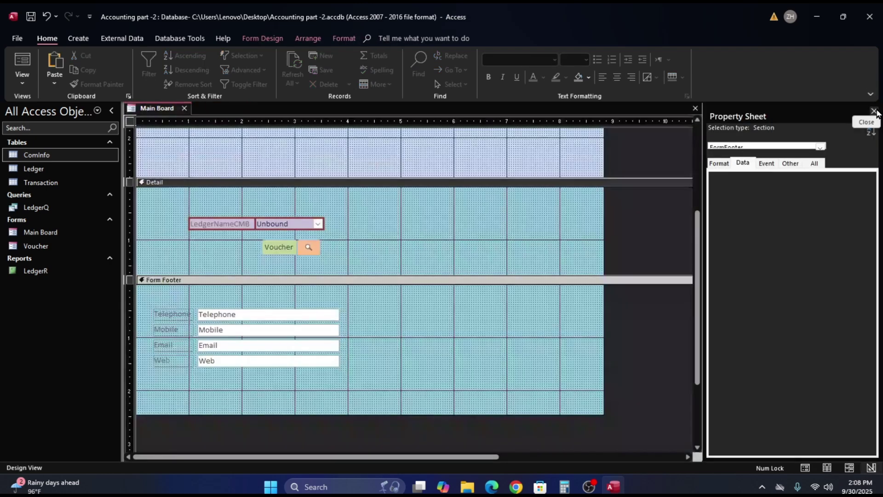
pyautogui.click(877, 109)
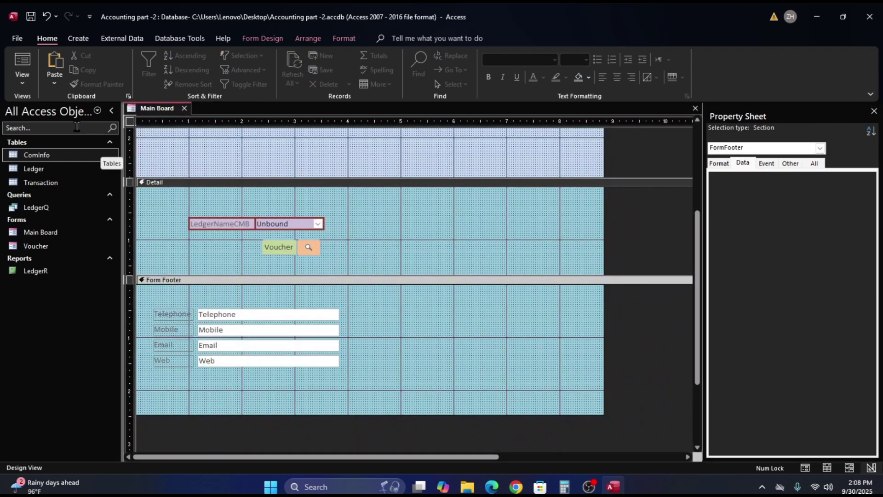
pyautogui.click(27, 61)
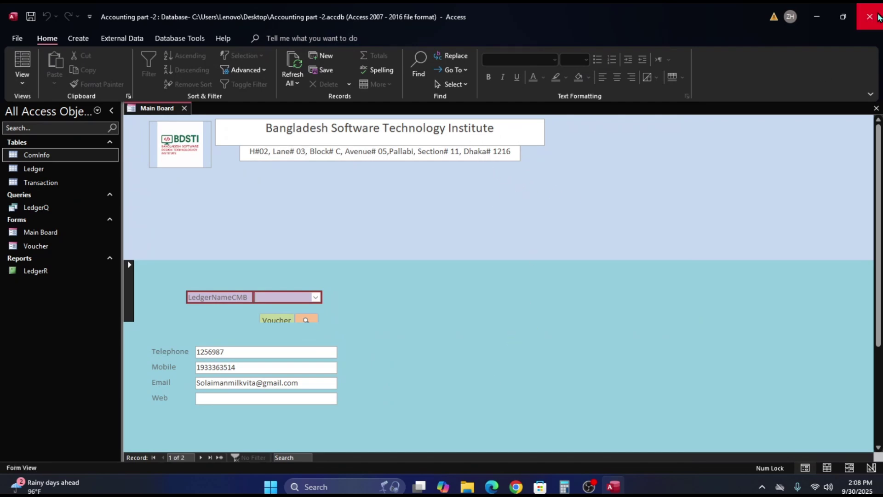
# Minimize Access, open the New Microsoft Word Document from the desktop, and write Institute on a line below the Microsoft Access heading.
pyautogui.click(818, 19)
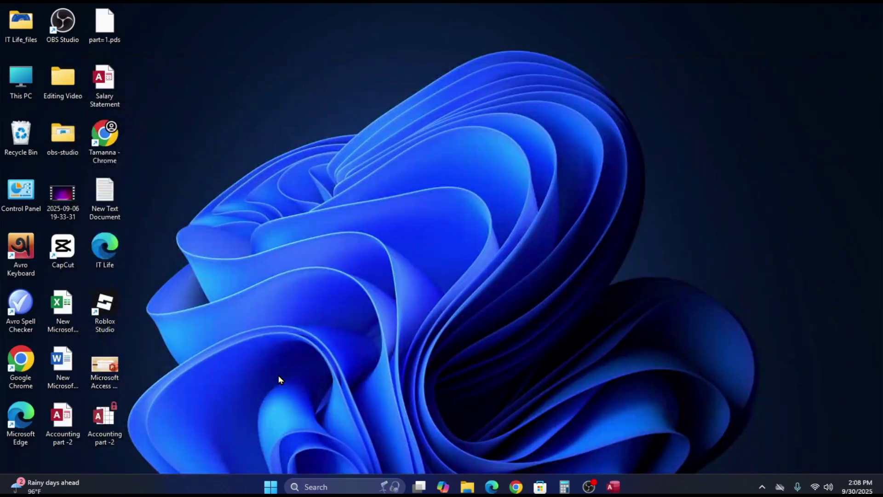
pyautogui.click(66, 367)
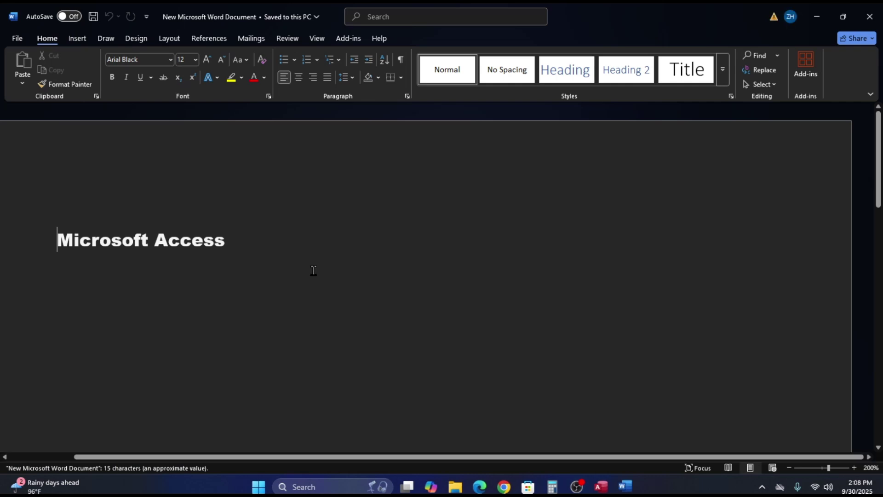
pyautogui.click(257, 330)
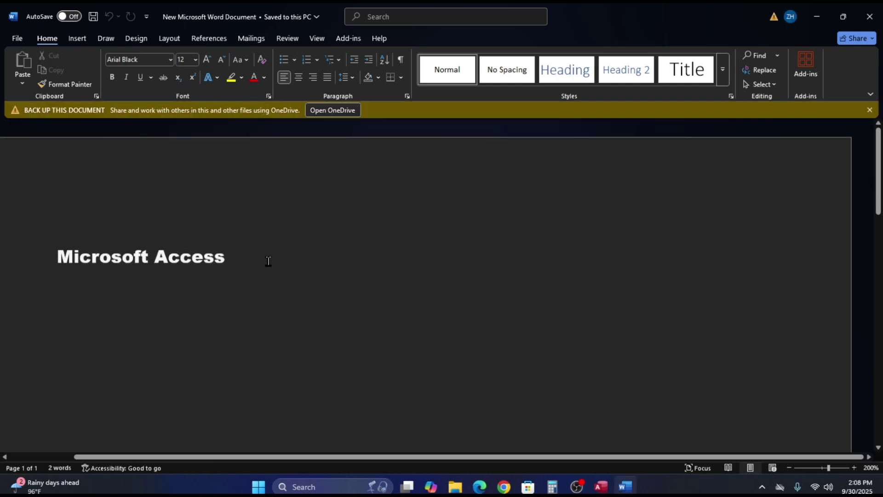
pyautogui.write('ins')
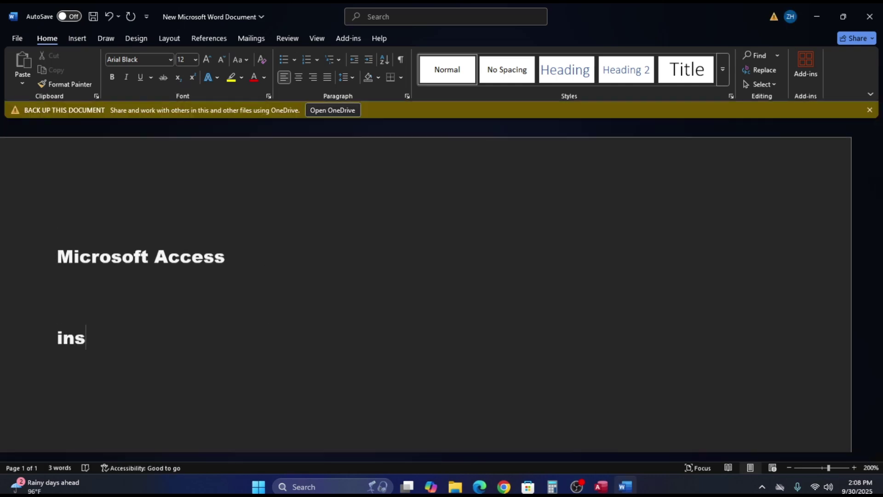
pyautogui.write('titustses')
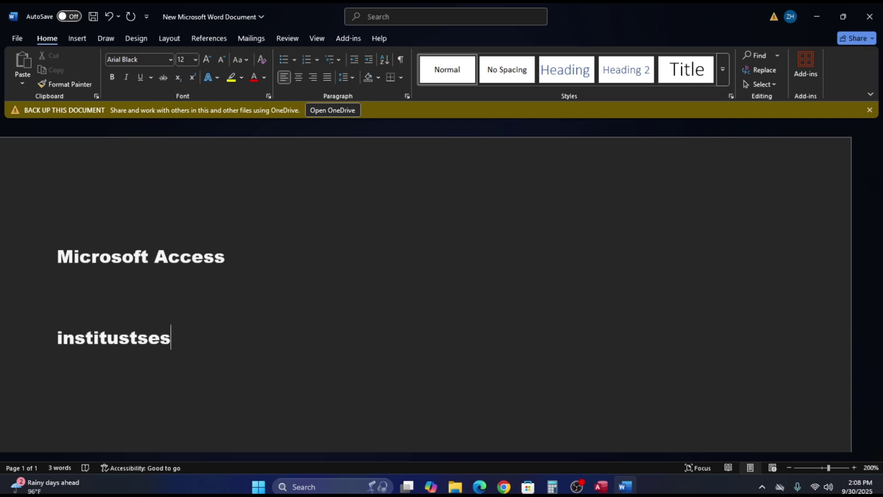
pyautogui.press('BackSpace')
pyautogui.press('BackSpace')
pyautogui.press('BackSpace')
pyautogui.write('e')
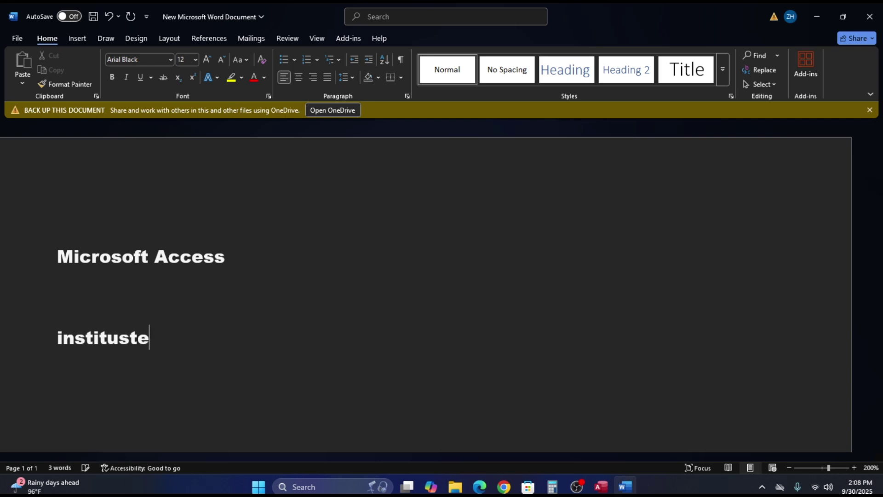
pyautogui.press('BackSpace')
pyautogui.press('BackSpace')
pyautogui.press('BackSpace')
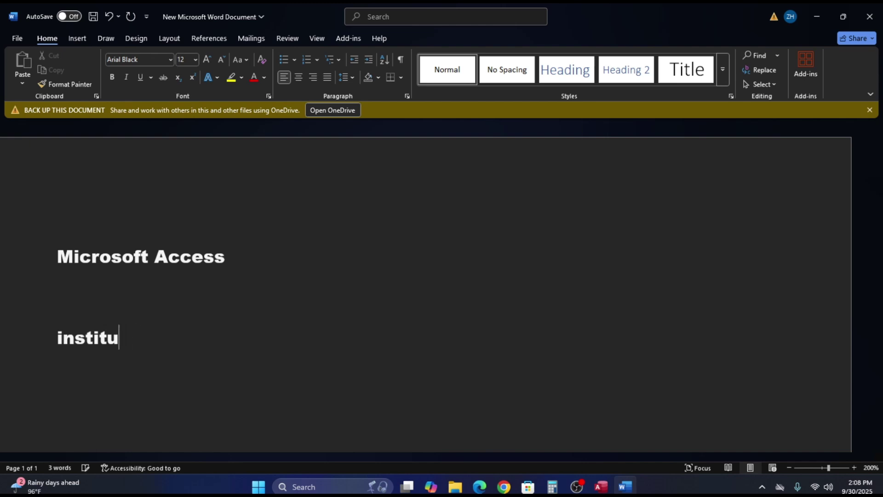
pyautogui.write('te')
pyautogui.press('Return')
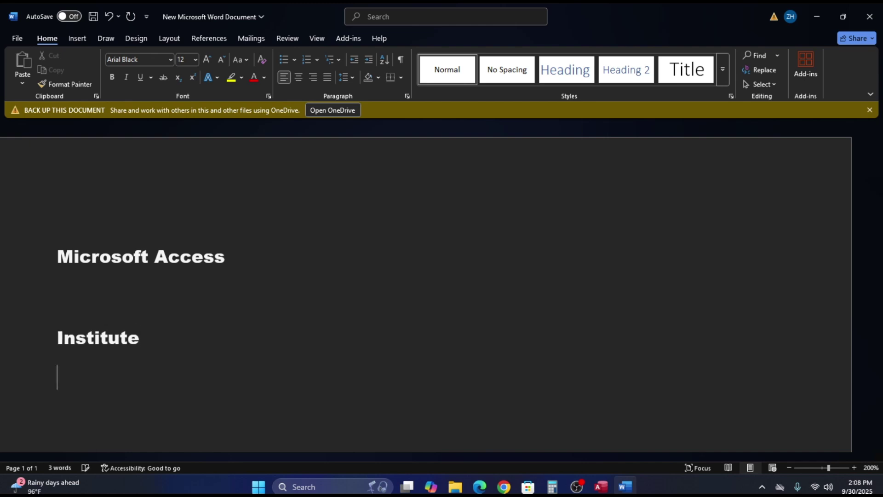
# Remove the final letter of Institute in the Word document and correct the word with the spelling suggestion.
pyautogui.click(143, 339)
pyautogui.press('BackSpace')
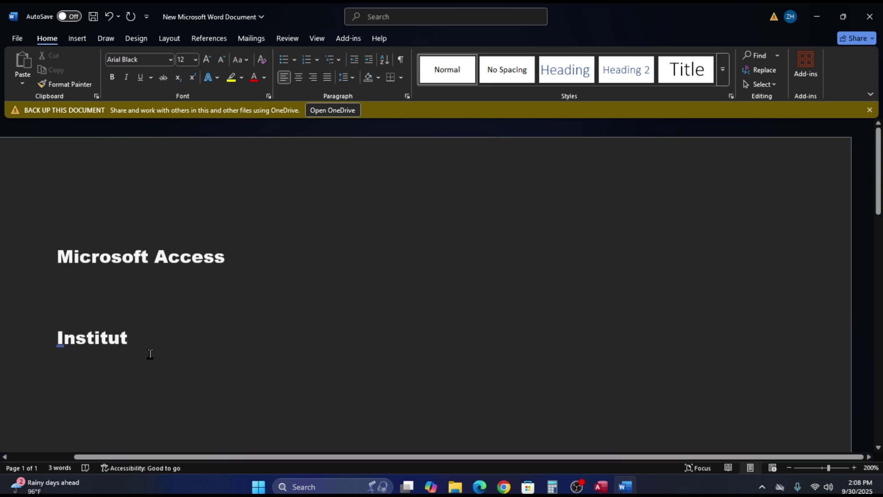
pyautogui.click(111, 341)
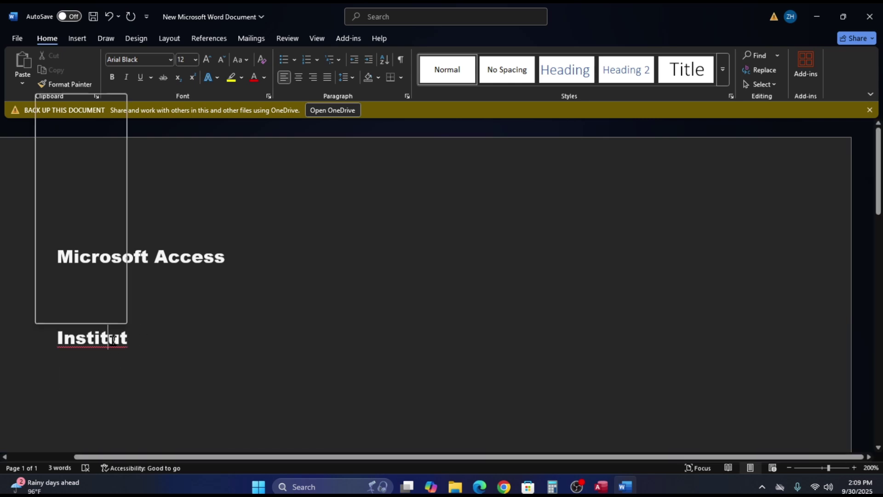
pyautogui.click(81, 107)
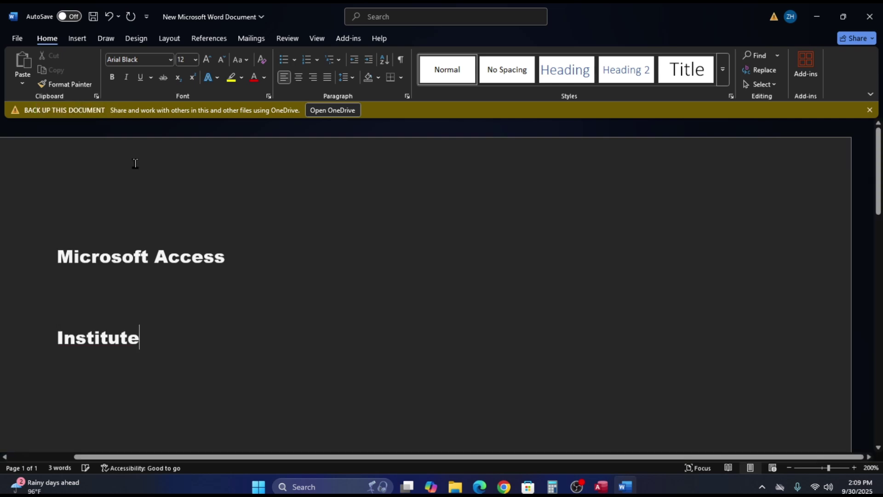
# Dismiss the backup notice, close the Word document without saving, and switch back to the Access database.
pyautogui.click(871, 110)
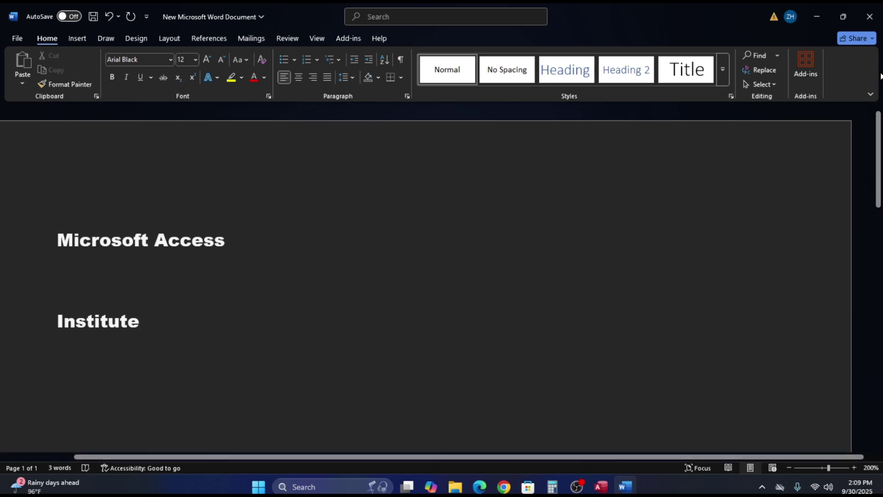
pyautogui.click(870, 16)
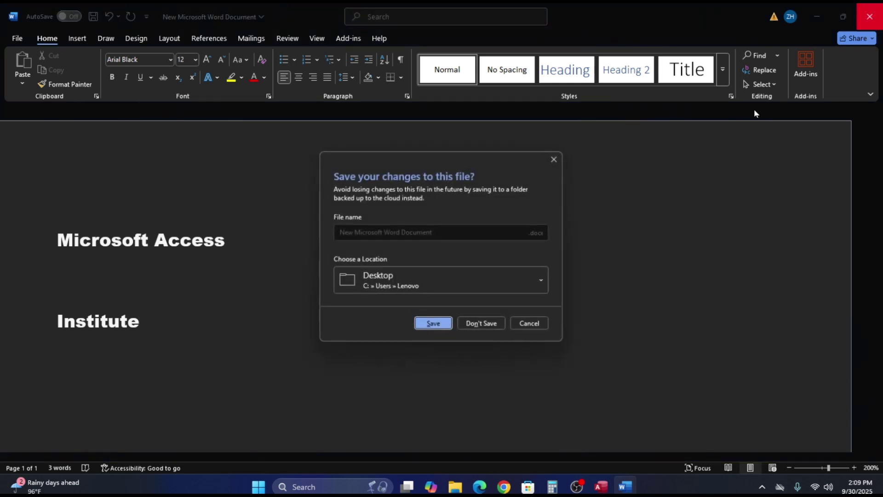
pyautogui.click(487, 327)
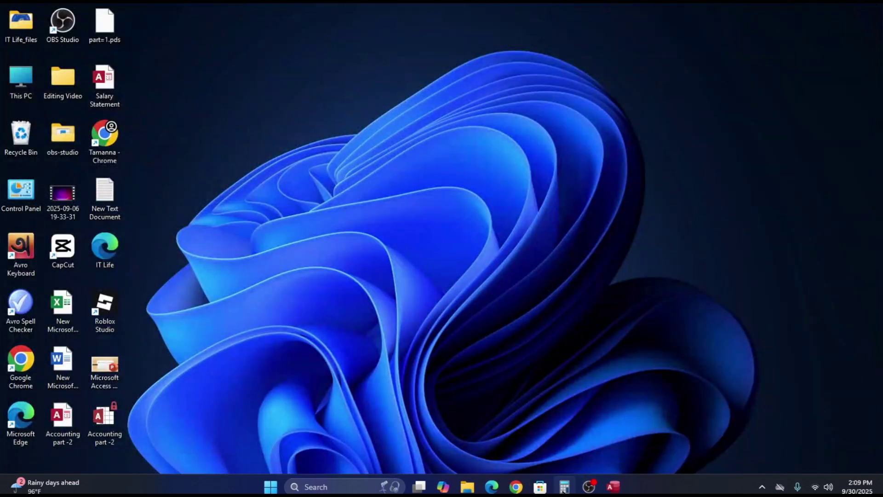
pyautogui.moveTo(619, 490)
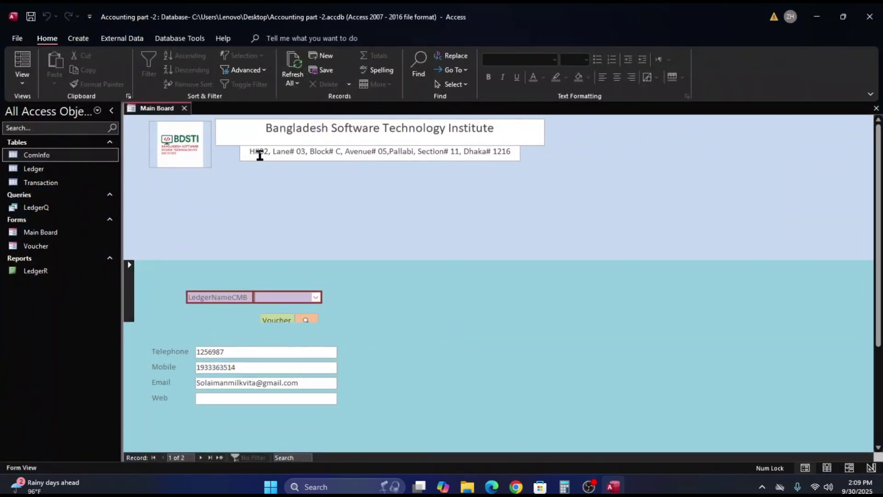
# In Design View, draw a horizontal line about 5.1 inches long along the lower edge of the header's Address box, and preview the form.
pyautogui.rightClick(433, 203)
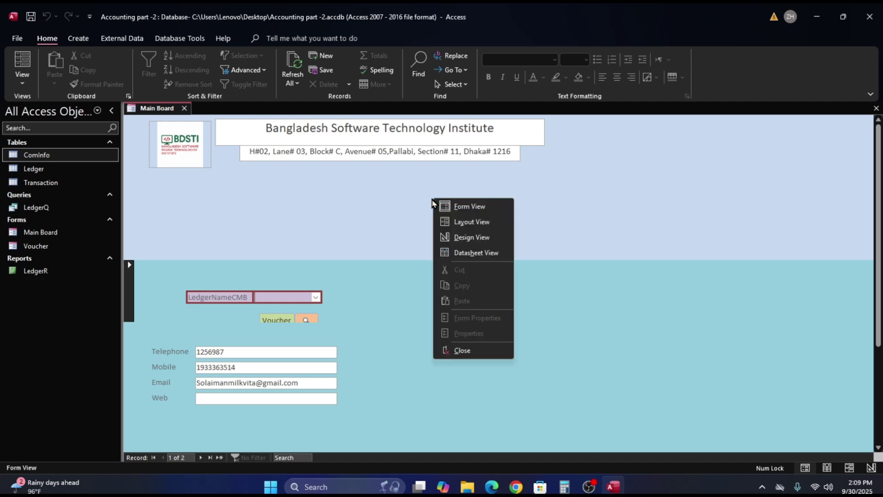
pyautogui.click(477, 240)
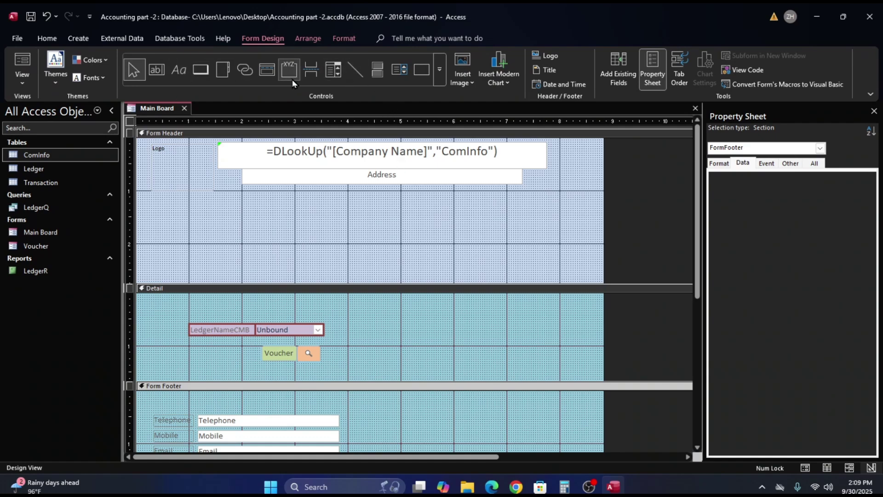
pyautogui.click(361, 73)
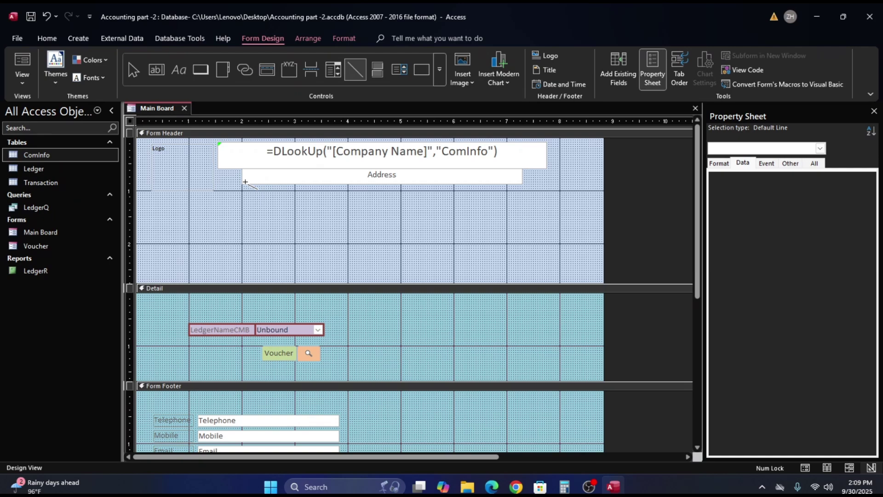
pyautogui.moveTo(245, 182); pyautogui.dragTo(520, 184)
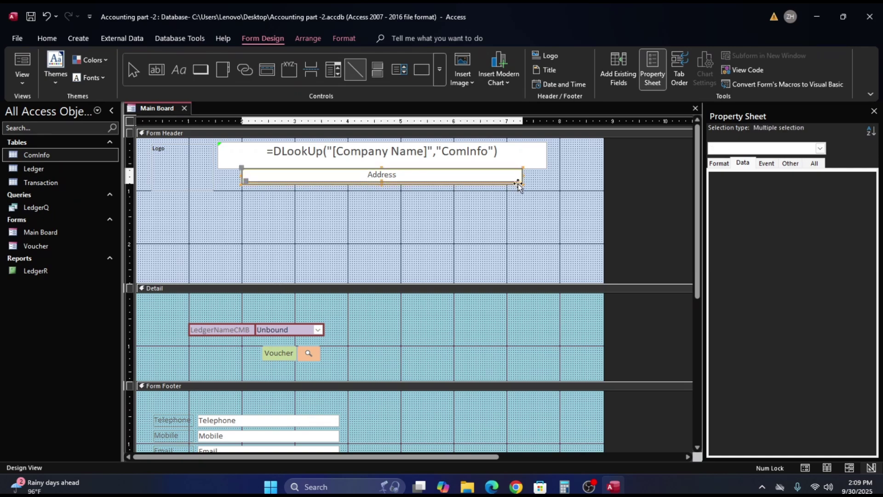
pyautogui.click(423, 208)
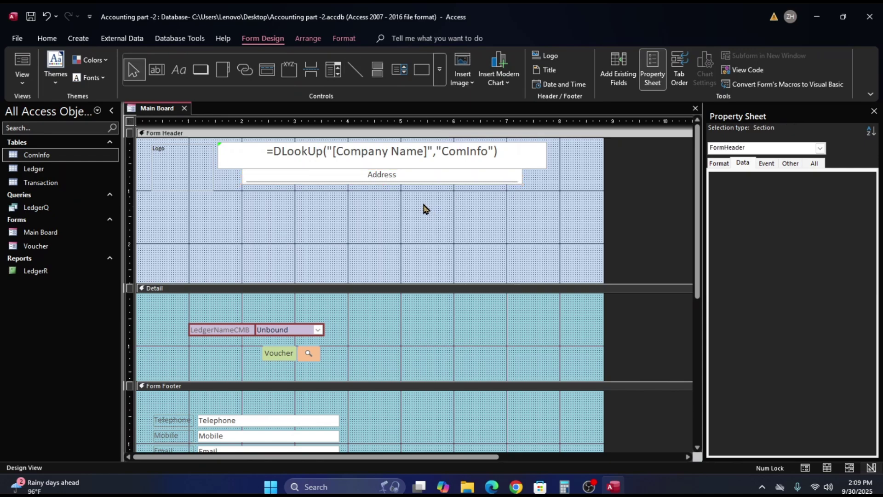
pyautogui.click(410, 183)
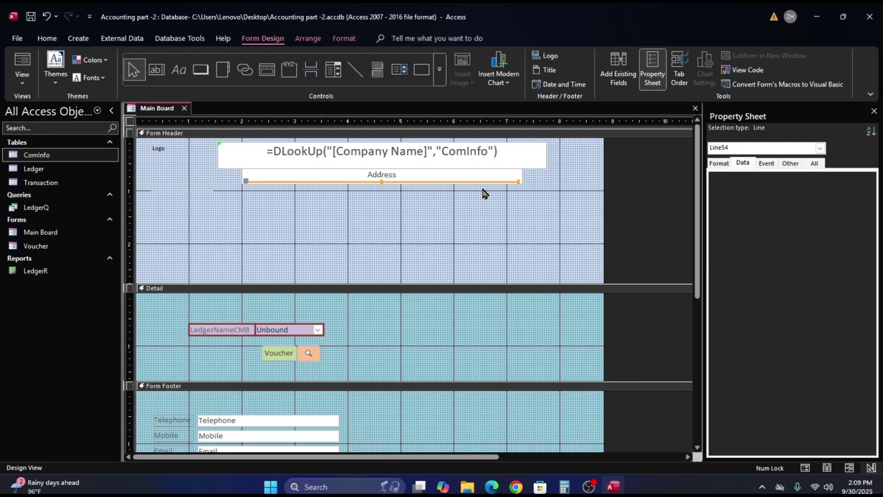
pyautogui.click(22, 63)
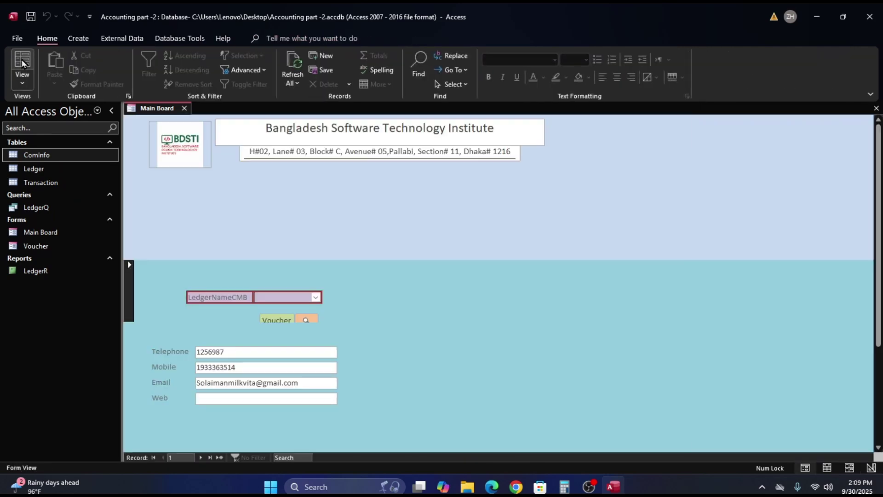
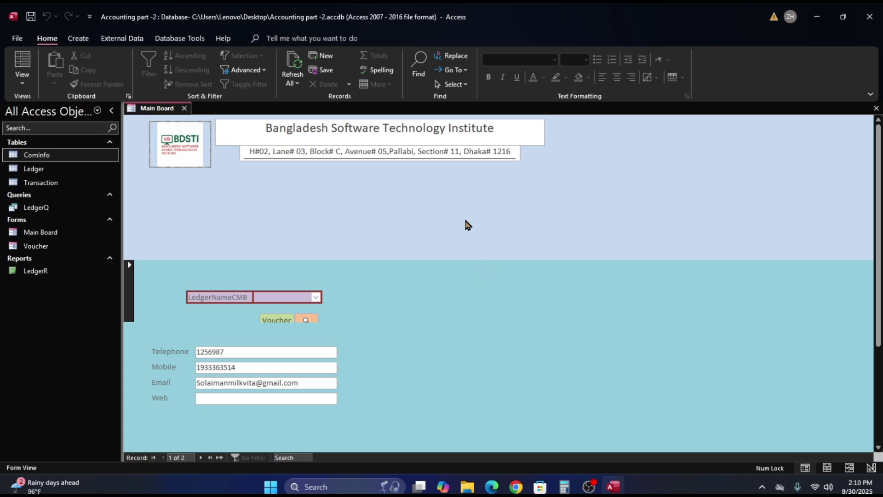
# In Design View, shorten the form header to about 1 inch, just below the Address box, and the Detail section to about 1.4 inches.
pyautogui.scroll(-1, 466, 224)
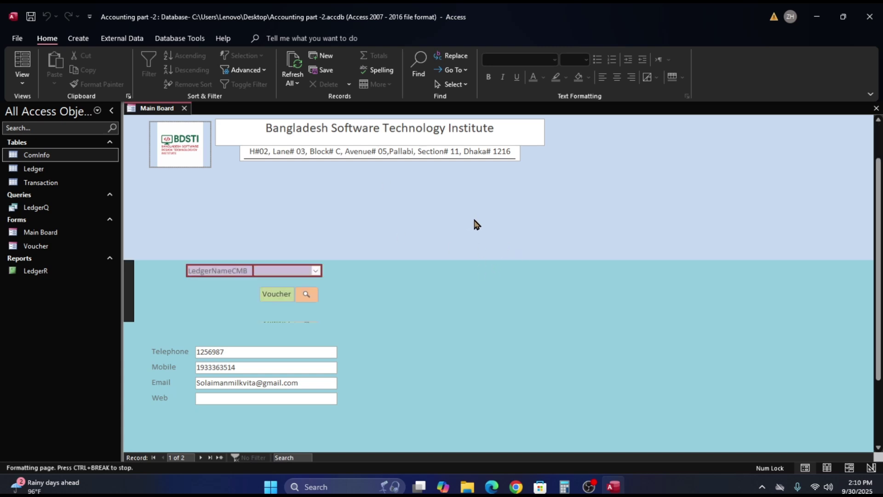
pyautogui.scroll(1, 474, 224)
pyautogui.scroll(-1, 477, 225)
pyautogui.rightClick(475, 220)
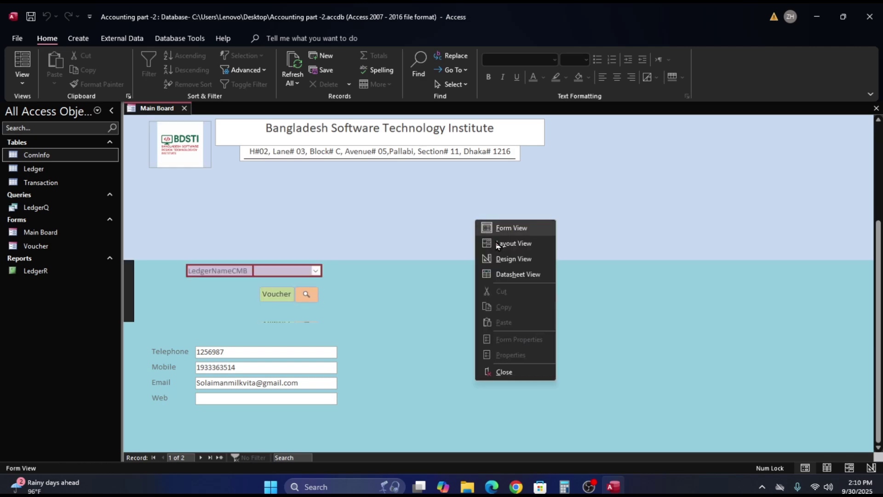
pyautogui.click(517, 261)
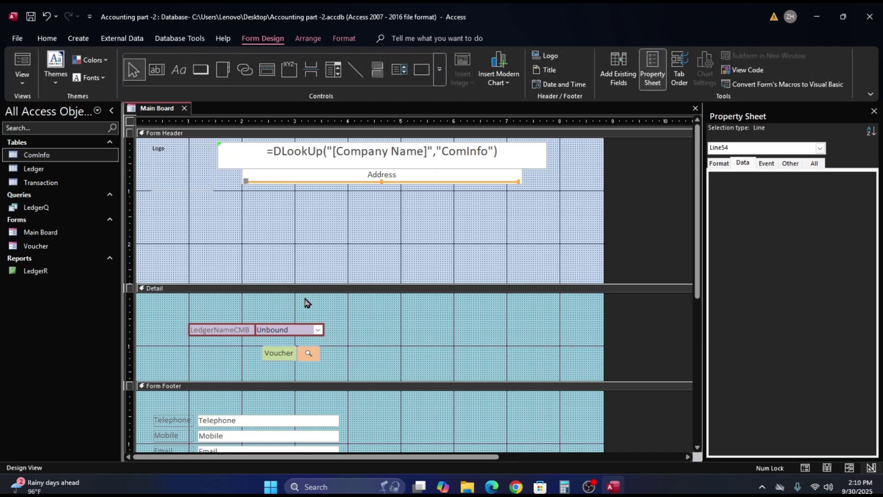
pyautogui.moveTo(320, 285); pyautogui.dragTo(339, 189)
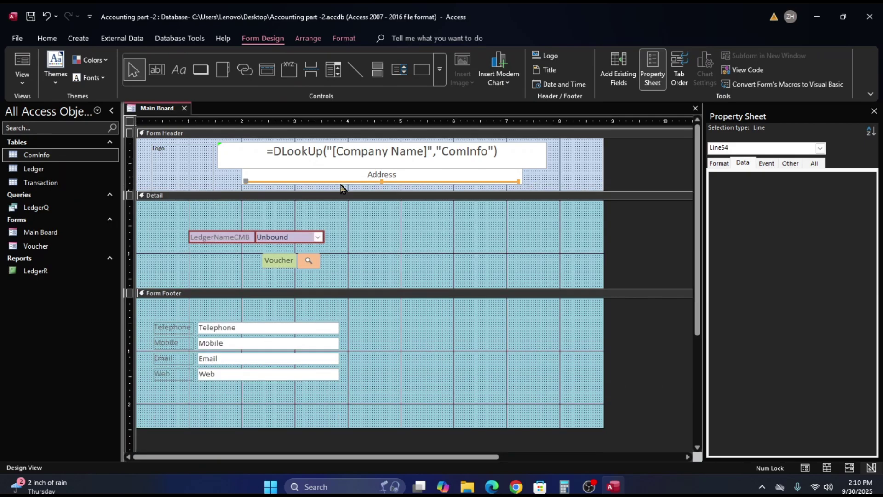
pyautogui.click(346, 222)
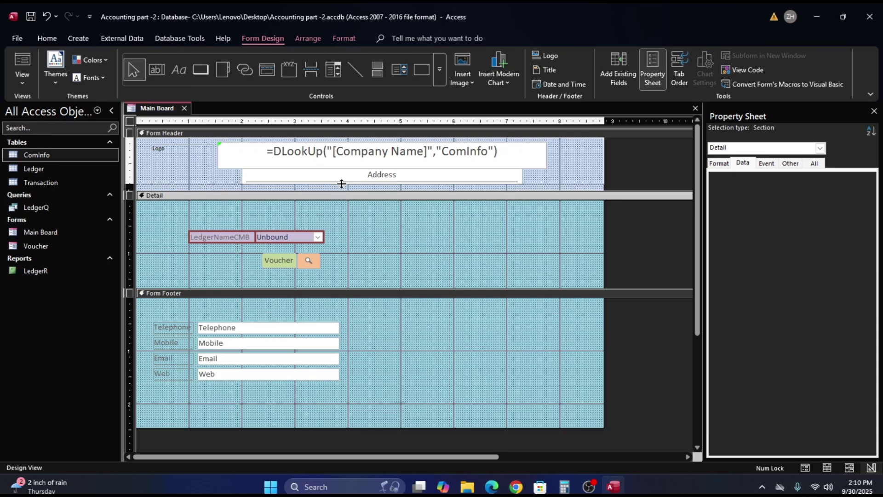
pyautogui.click(298, 286)
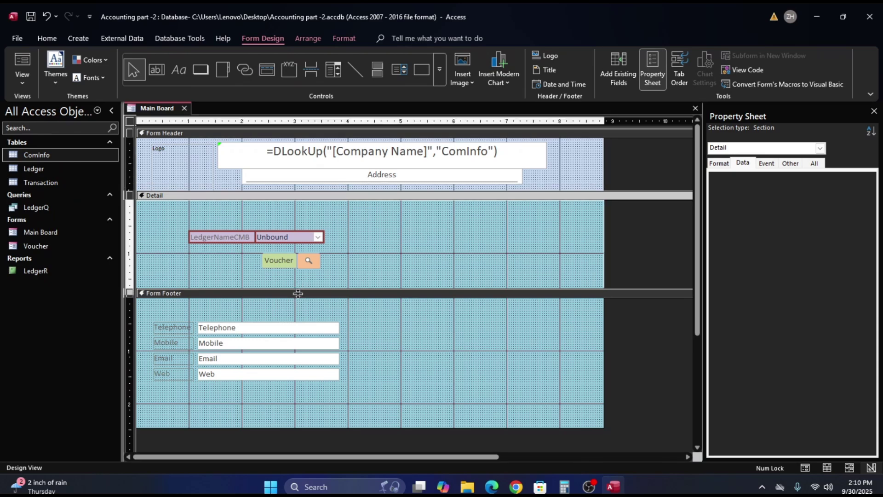
pyautogui.moveTo(298, 293); pyautogui.dragTo(305, 273)
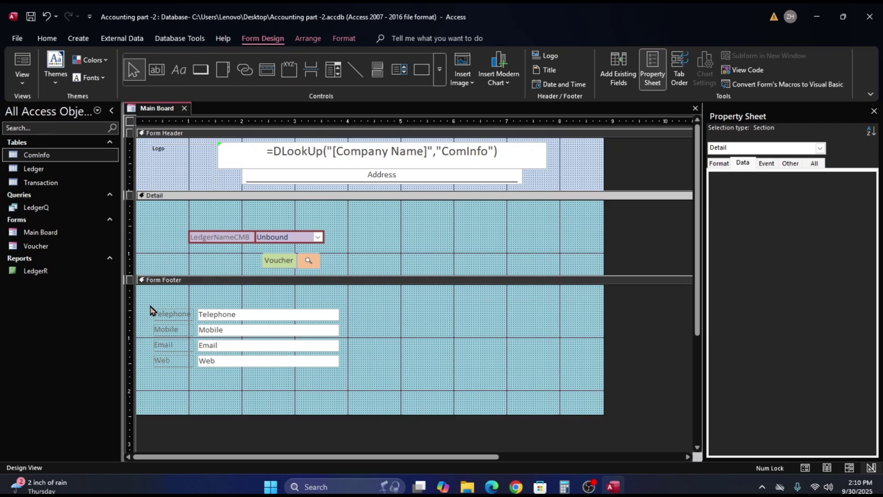
# Move the Telephone, Mobile, Email and Web fields with their labels up to the footer's upper edge and slightly left.
pyautogui.moveTo(150, 307); pyautogui.dragTo(348, 377)
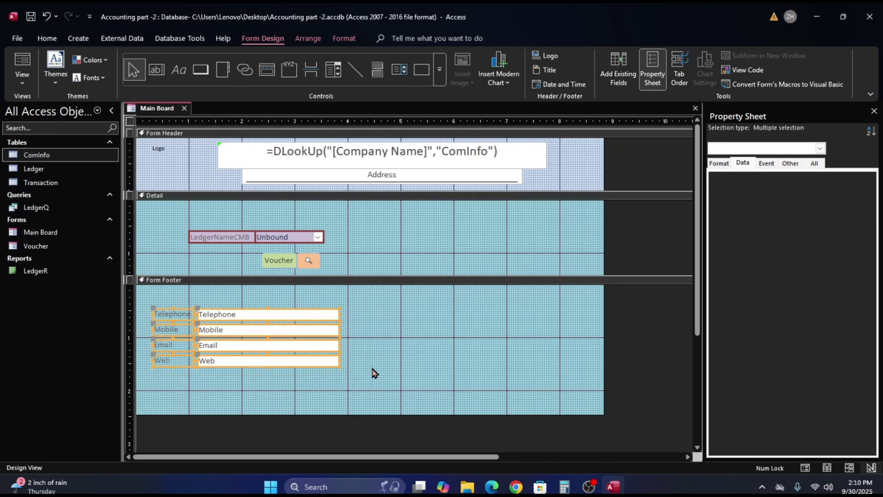
pyautogui.press('Up')
pyautogui.press('Up')
pyautogui.press('Up')
pyautogui.press('Up')
pyautogui.press('Up')
pyautogui.press('Up')
pyautogui.press('Up')
pyautogui.press('Up')
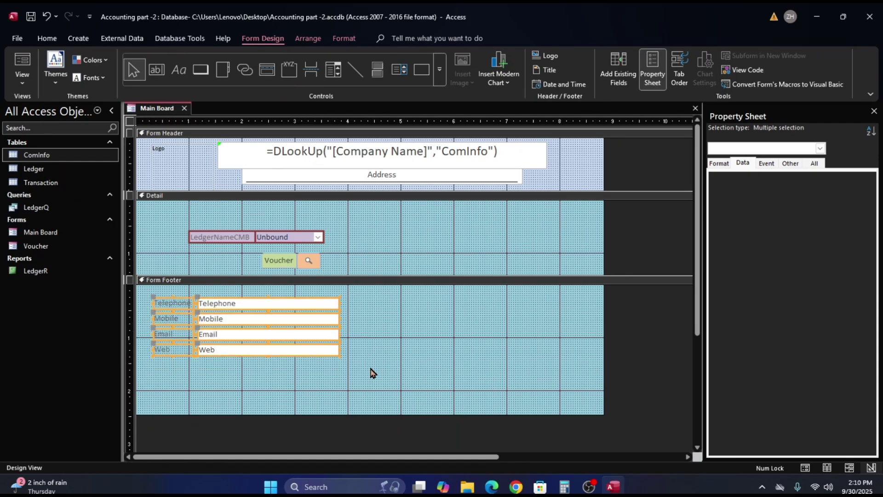
pyautogui.press('Up')
pyautogui.press('Up')
pyautogui.press('Up')
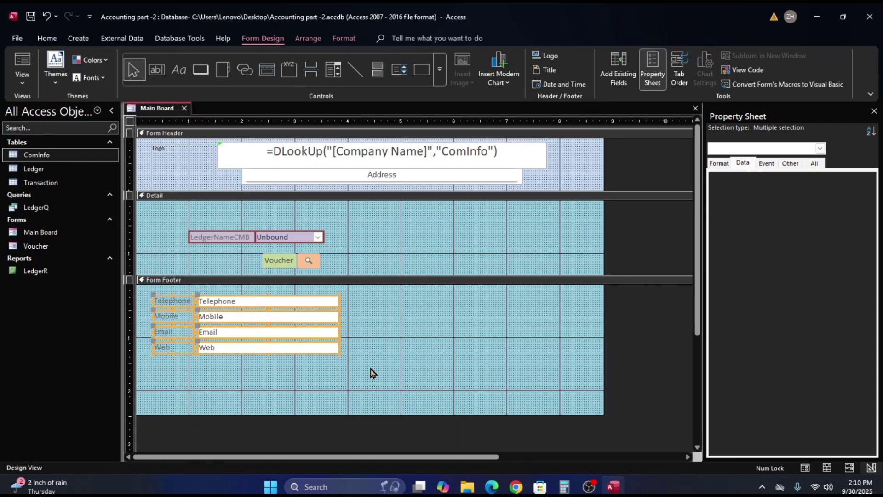
pyautogui.press('Up')
pyautogui.press('Up')
pyautogui.press('Up')
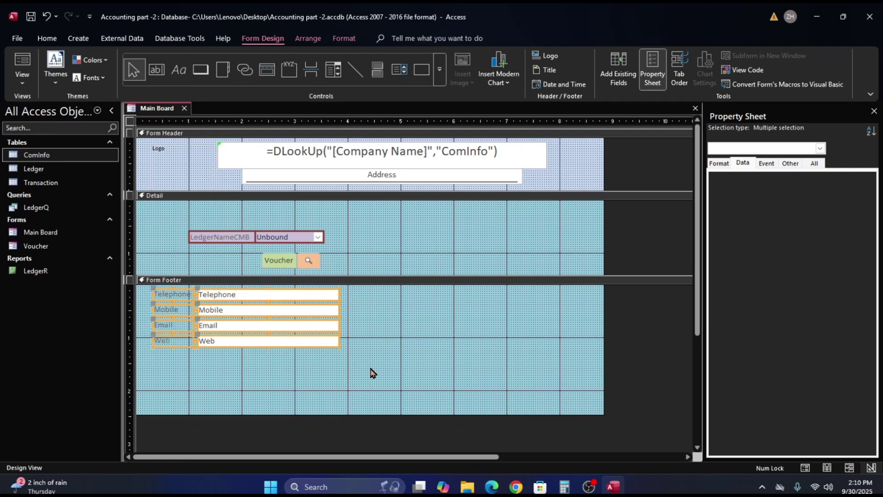
pyautogui.press('Left')
pyautogui.press('Left')
pyautogui.press('Left')
pyautogui.press('Left')
pyautogui.press('Left')
pyautogui.press('Left')
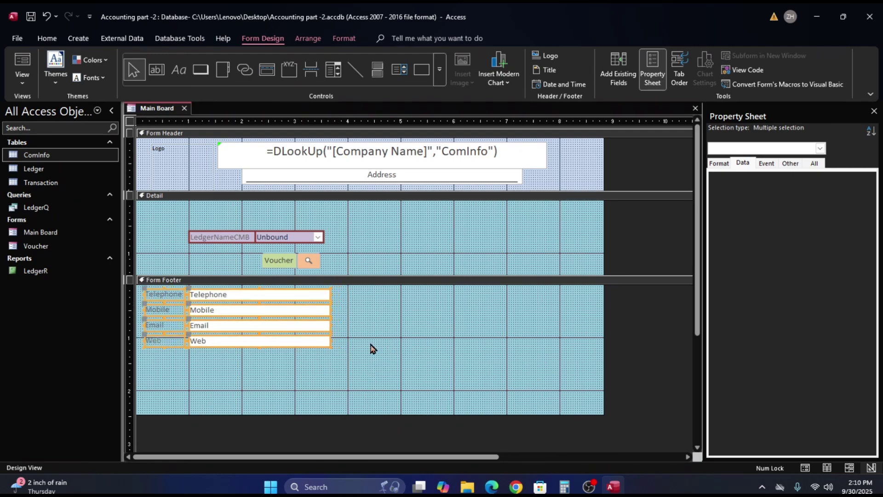
# Add the header's Address and company name boxes to the footer field selection, list all their shared properties, and check the form in Form View.
pyautogui.keyDown('shift'); pyautogui.click(337, 176); pyautogui.keyUp('shift')
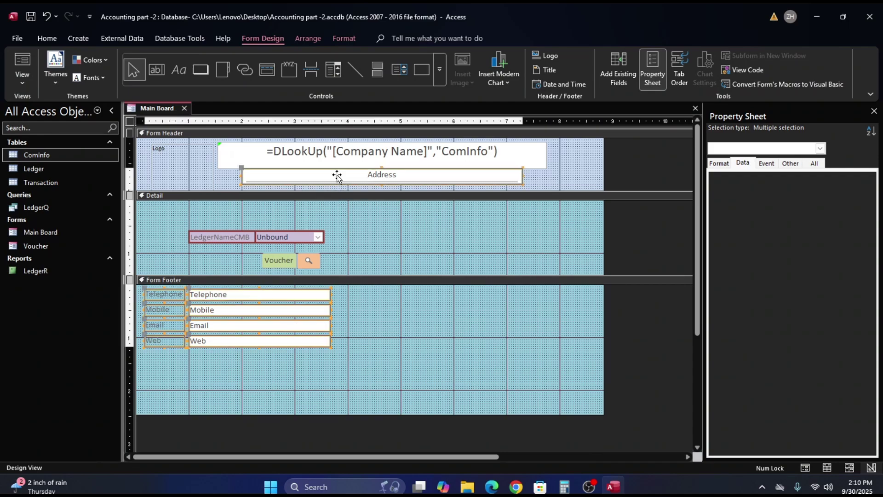
pyautogui.keyDown('shift'); pyautogui.click(364, 153); pyautogui.keyUp('shift')
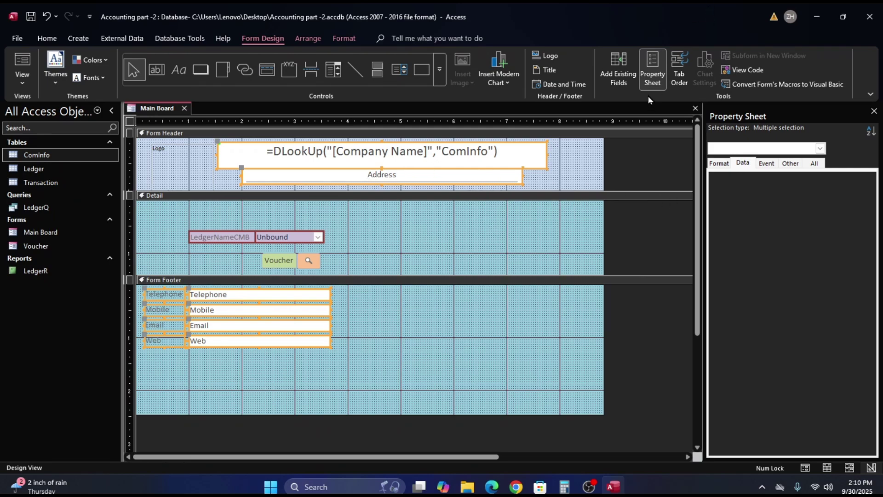
pyautogui.click(728, 165)
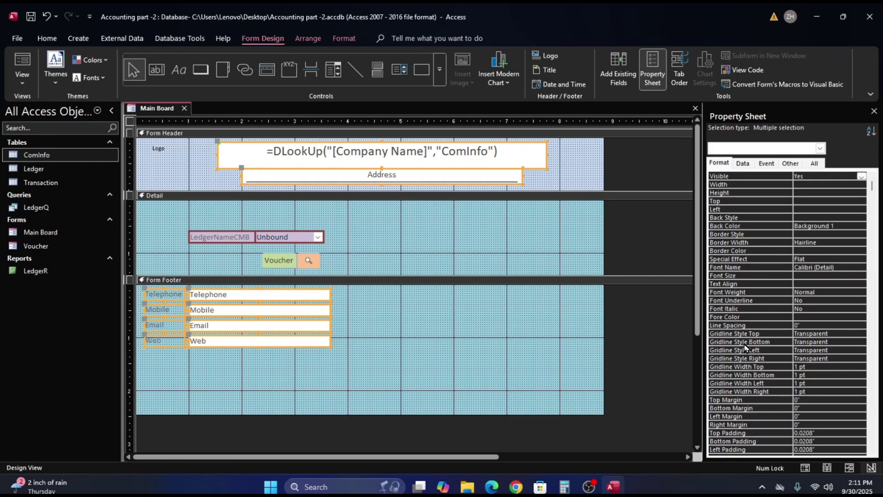
pyautogui.click(743, 164)
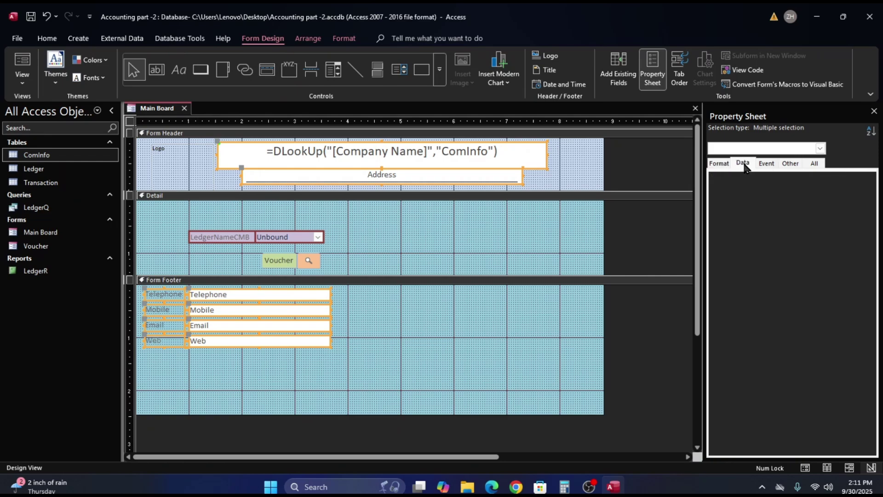
pyautogui.click(767, 165)
pyautogui.click(792, 164)
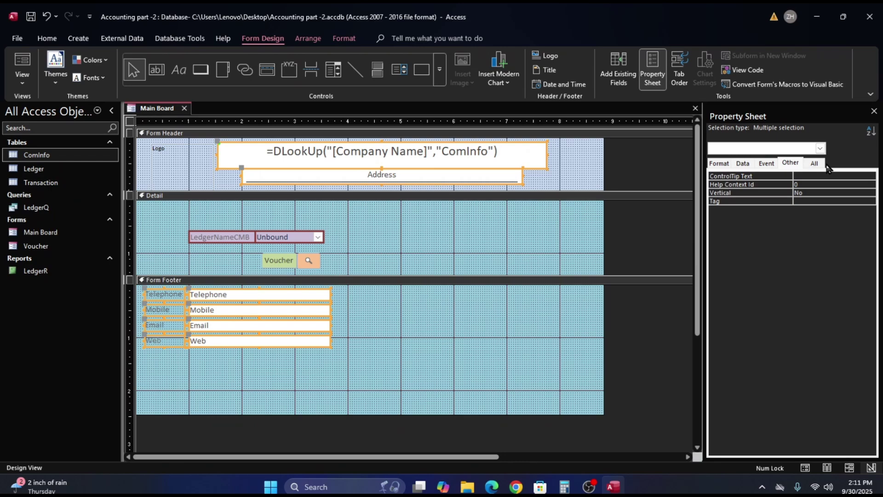
pyautogui.click(814, 163)
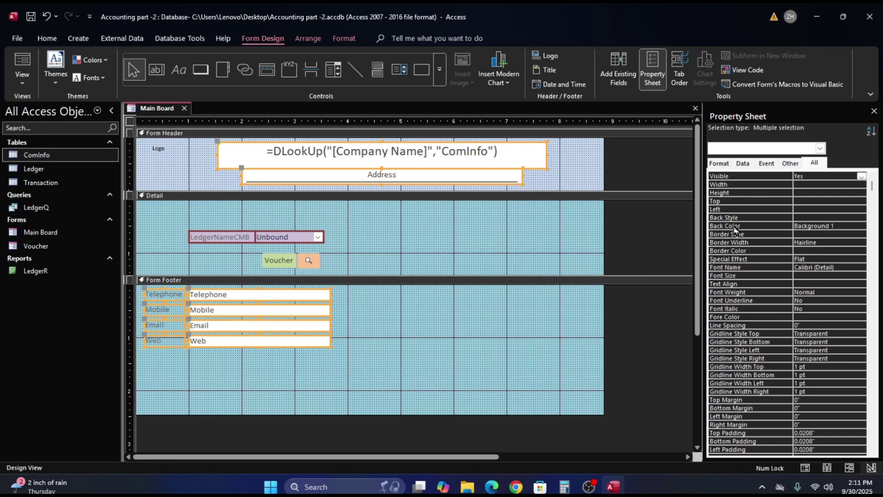
pyautogui.click(19, 65)
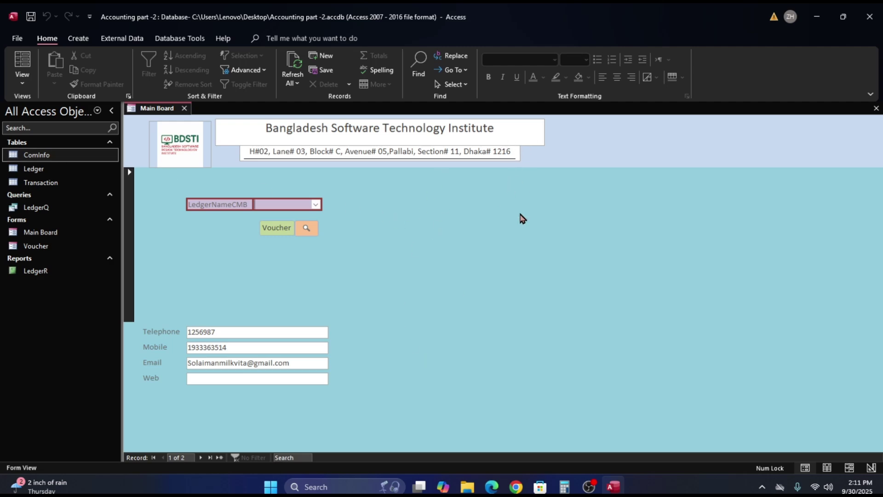
pyautogui.rightClick(521, 232)
pyautogui.click(555, 268)
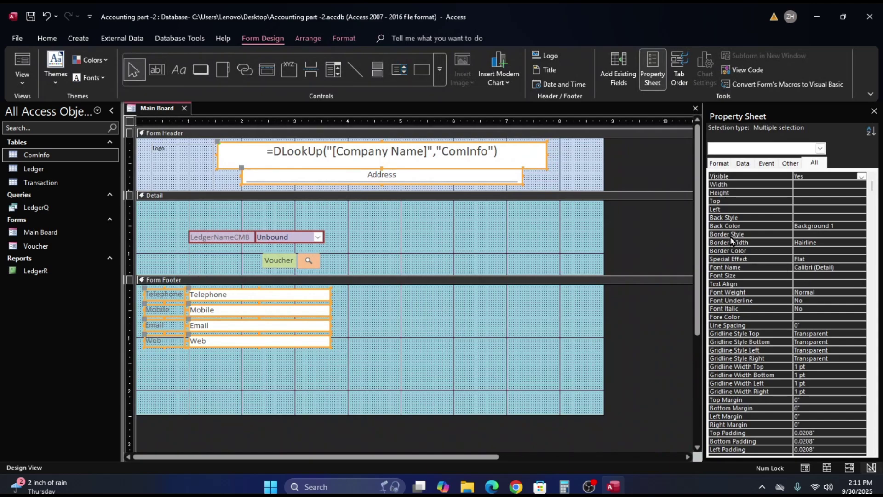
# Set the back color of the selected header boxes, footer fields and labels to Accent 5, Lighter 80%.
pyautogui.click(845, 225)
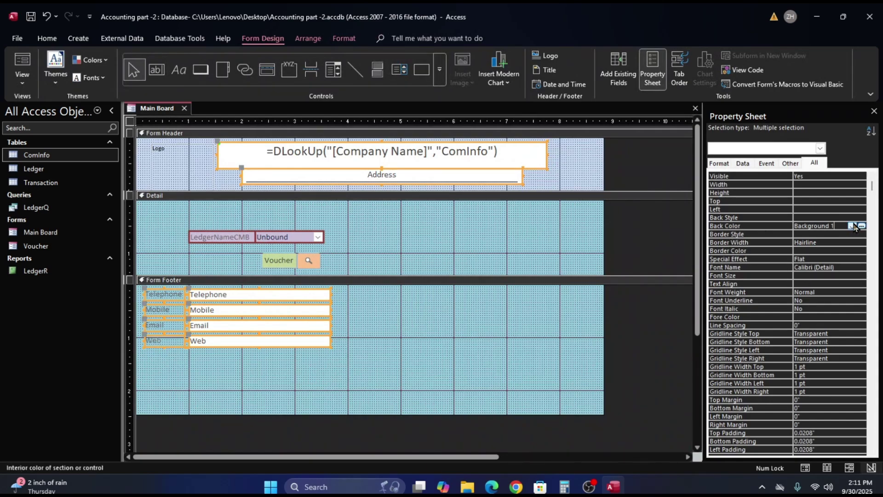
pyautogui.click(861, 226)
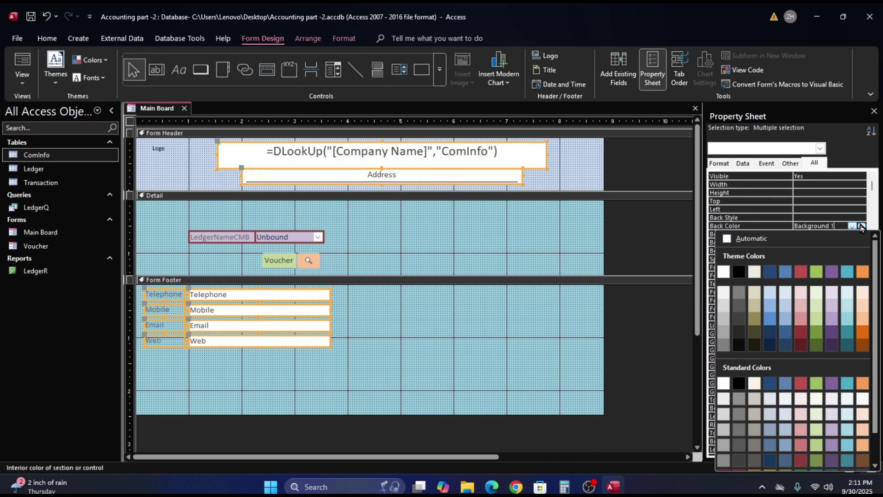
pyautogui.click(848, 298)
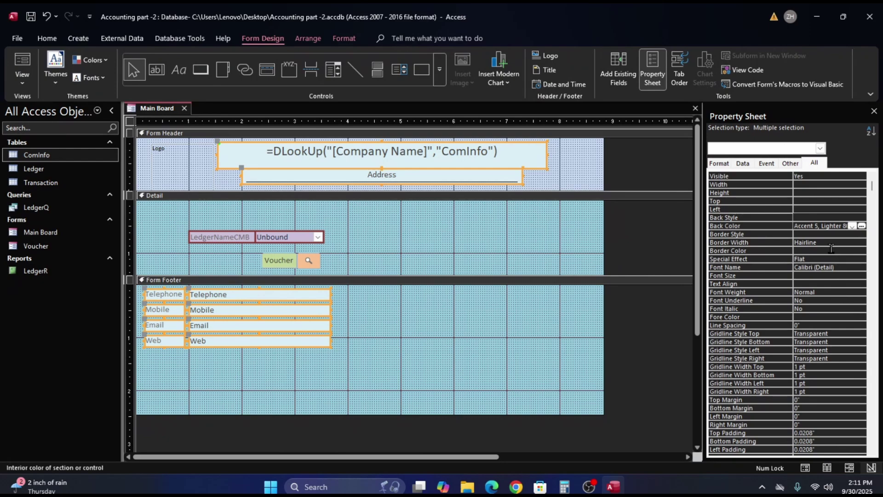
# Set the back color of the selected header boxes, footer fields and labels to Accent 3, Lighter 80%, and preview the form.
pyautogui.click(861, 226)
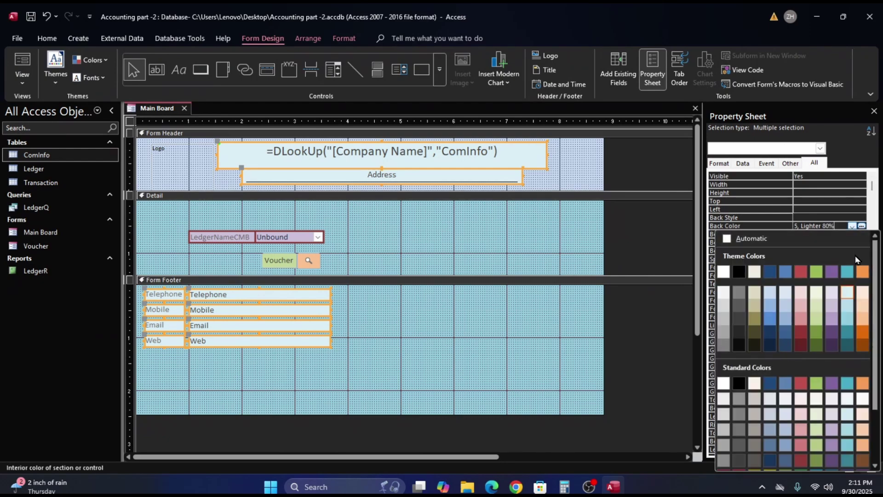
pyautogui.click(822, 294)
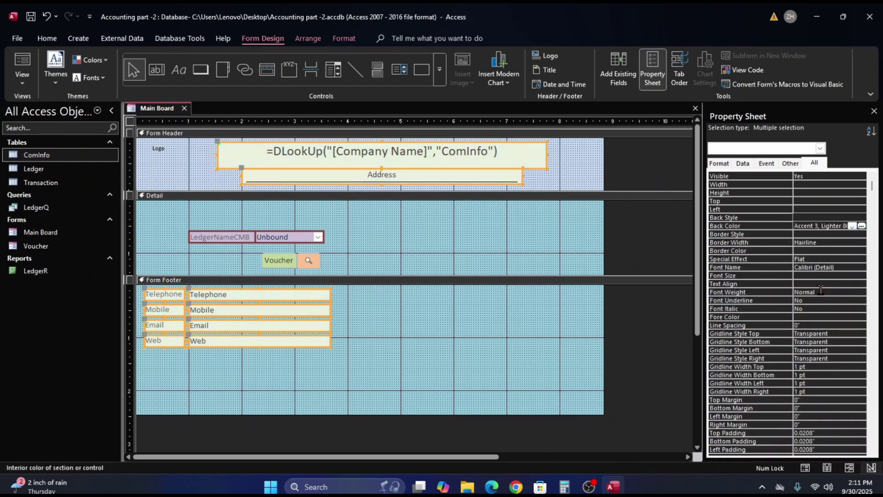
pyautogui.click(21, 68)
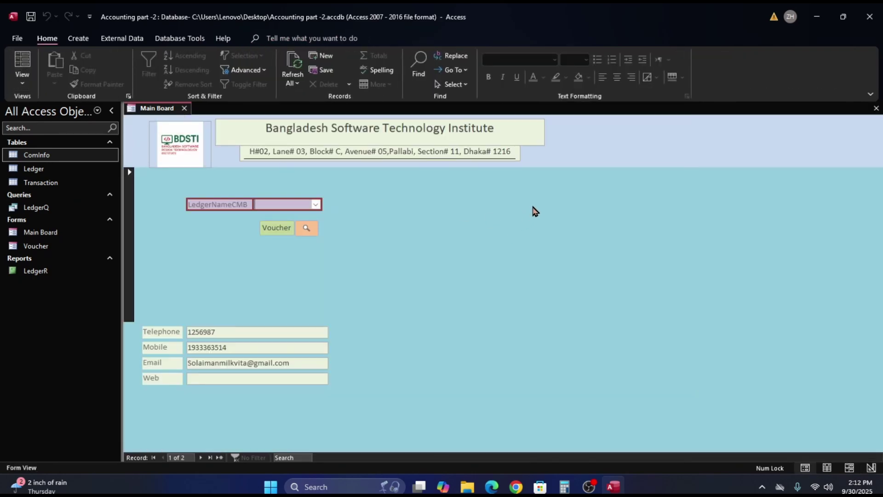
# Back in Design View, set the border style of the selected header boxes, footer fields and labels to Transparent.
pyautogui.rightClick(536, 212)
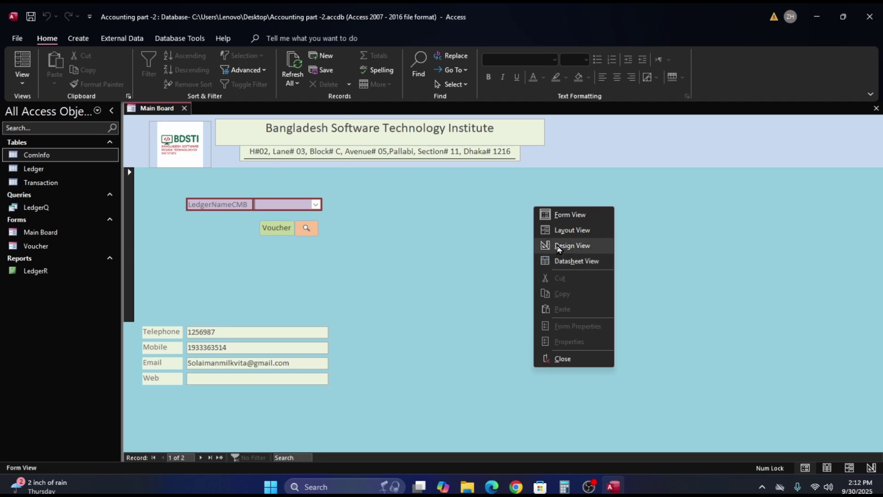
pyautogui.click(559, 249)
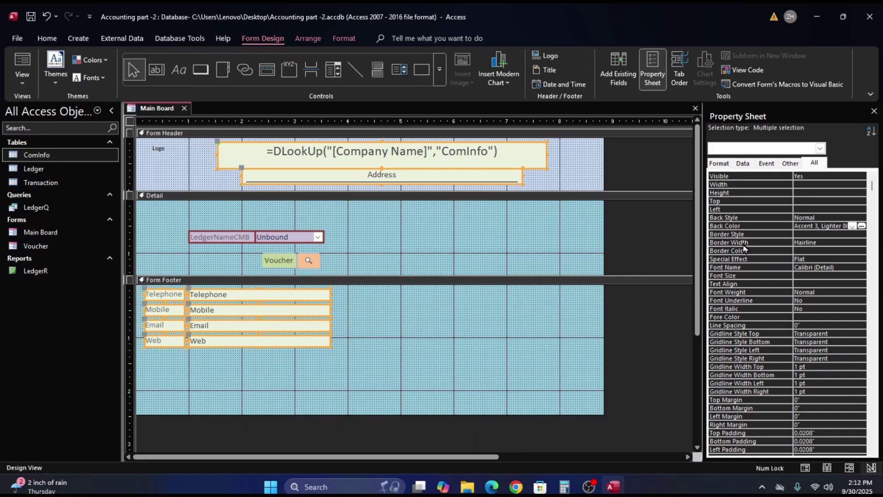
pyautogui.click(824, 234)
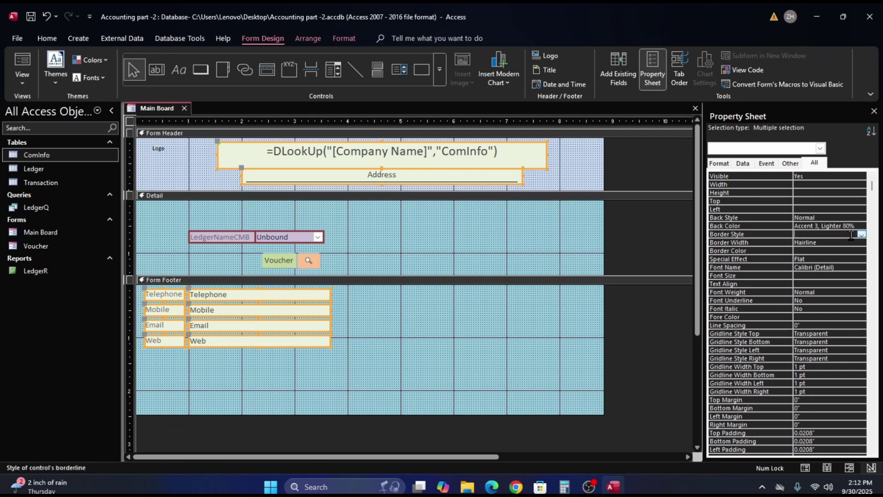
pyautogui.click(862, 234)
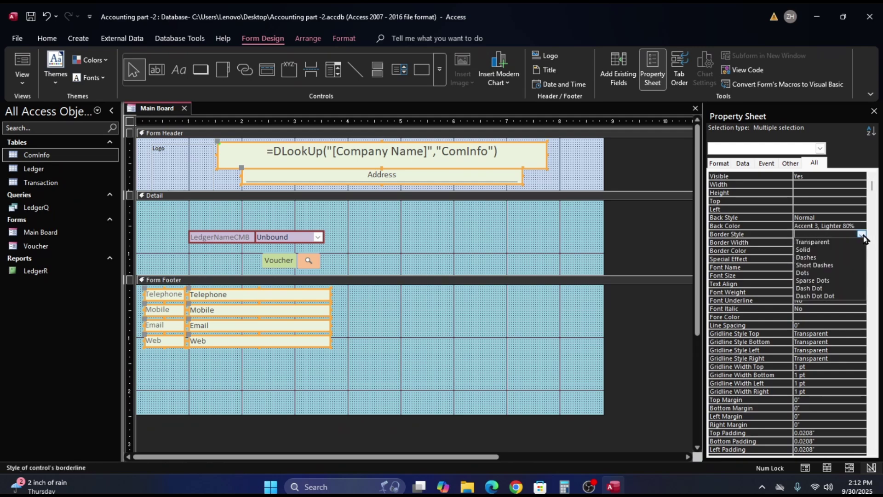
pyautogui.click(813, 242)
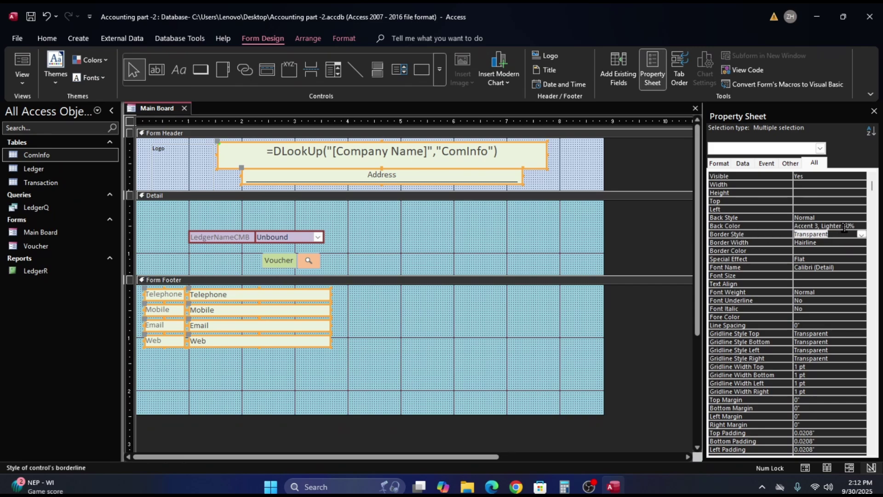
pyautogui.click(846, 226)
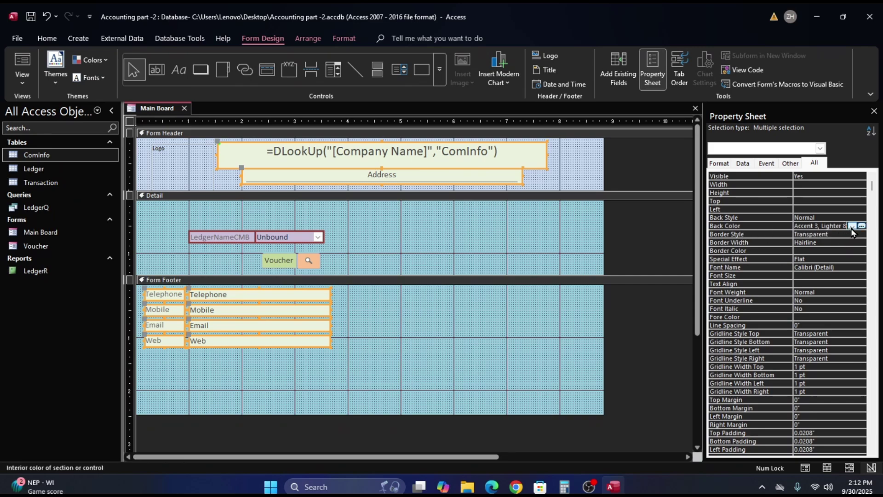
pyautogui.click(852, 226)
pyautogui.click(853, 227)
pyautogui.click(823, 259)
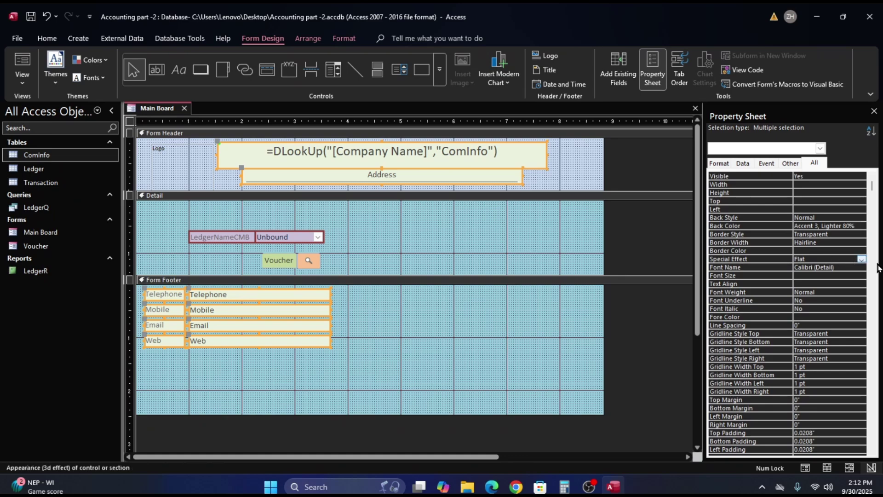
pyautogui.click(861, 259)
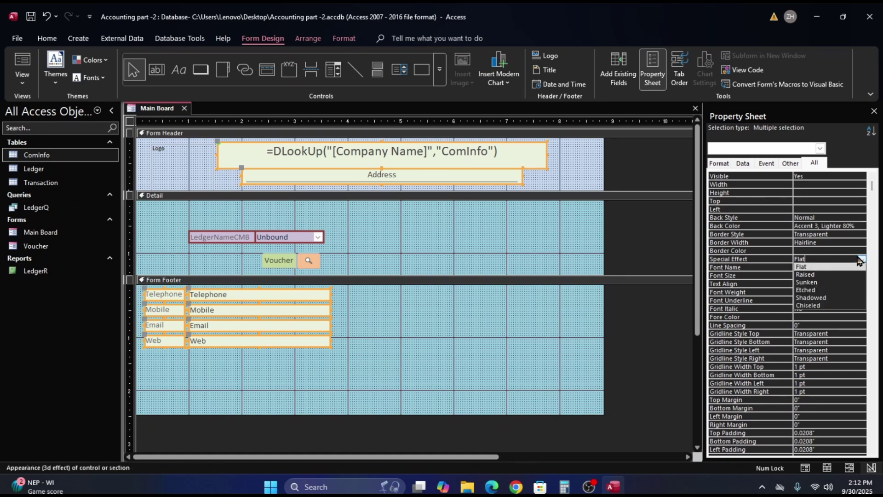
pyautogui.click(861, 260)
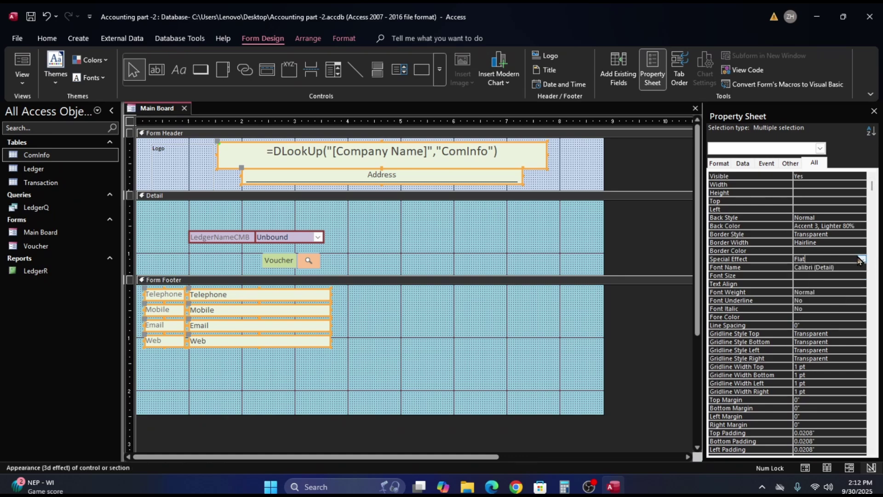
# Set the font size of the selected header boxes, footer fields and labels to 12.
pyautogui.click(826, 275)
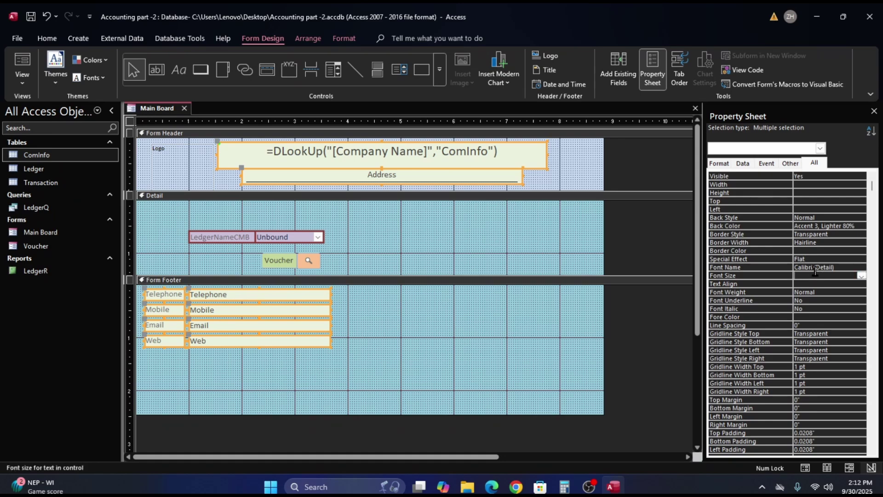
pyautogui.click(862, 277)
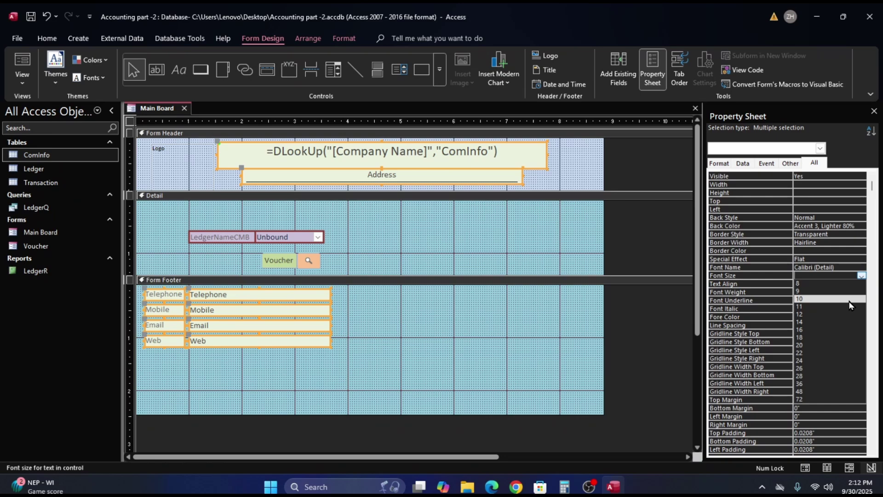
pyautogui.click(848, 315)
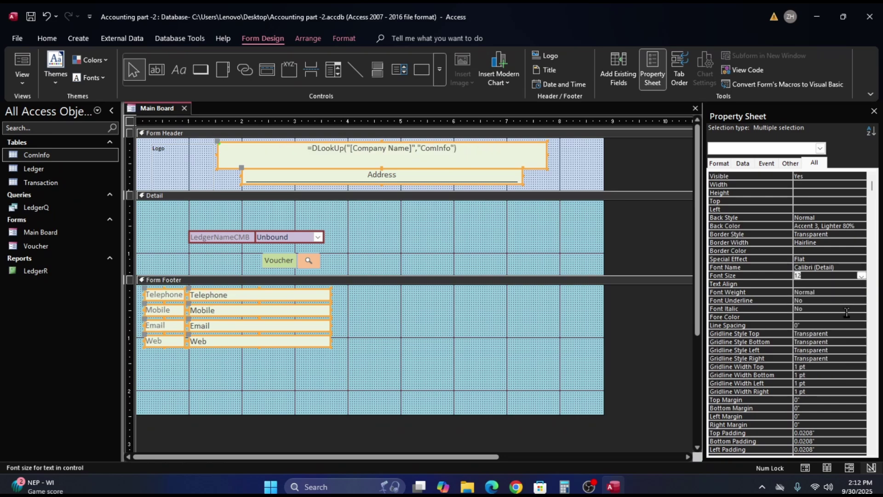
# Examine the shared properties of the selected header boxes, footer fields and labels, category by category and in the full list.
pyautogui.scroll(-3, 747, 352)
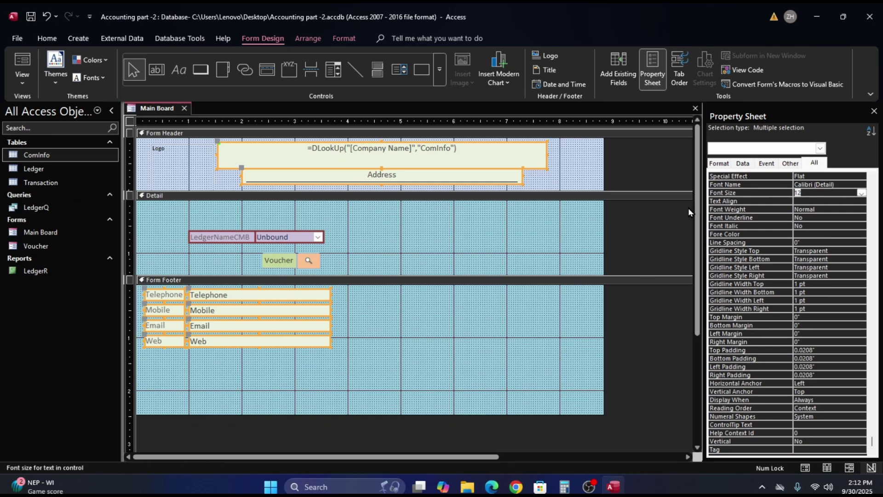
pyautogui.click(749, 164)
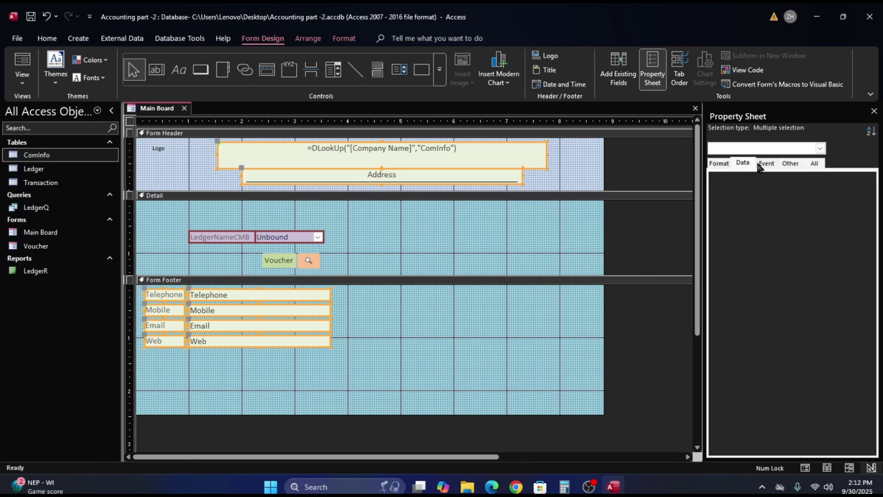
pyautogui.click(766, 163)
pyautogui.click(789, 166)
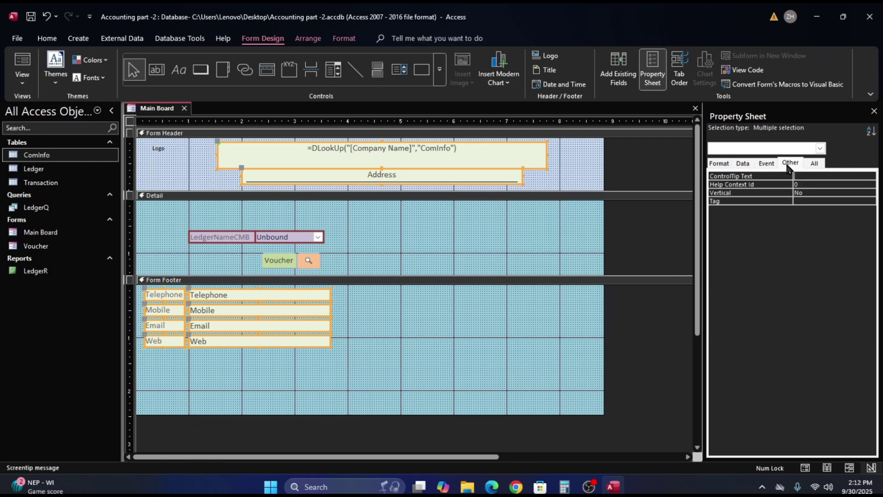
pyautogui.click(817, 165)
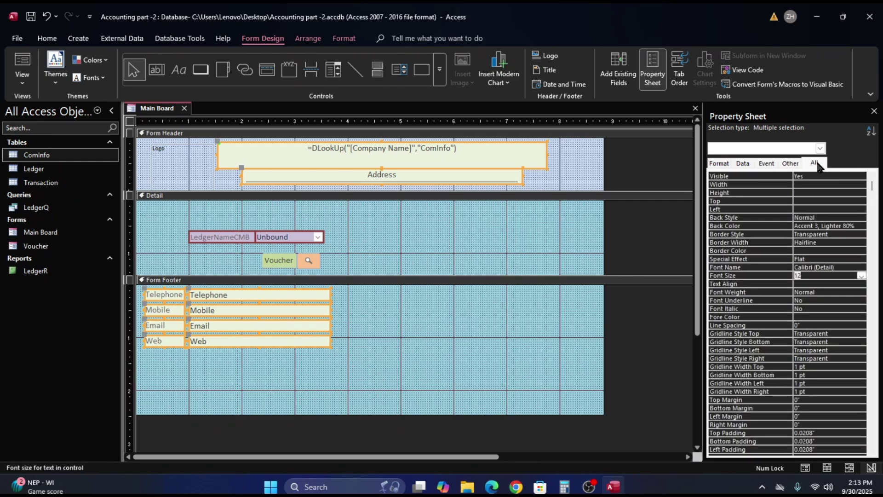
pyautogui.scroll(-3, 820, 349)
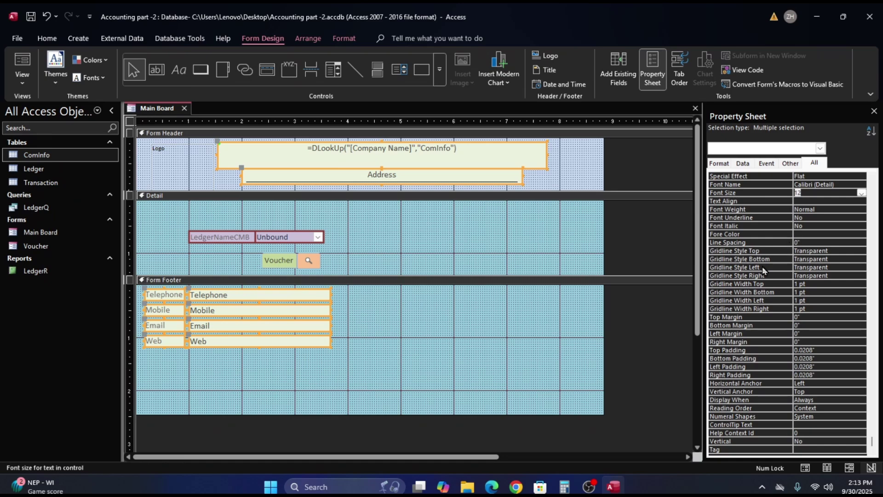
pyautogui.scroll(2, 762, 272)
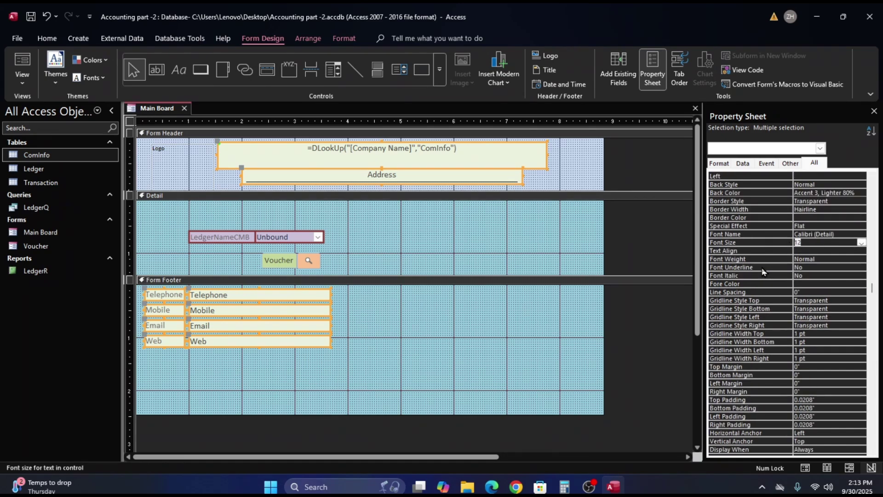
pyautogui.scroll(1, 764, 271)
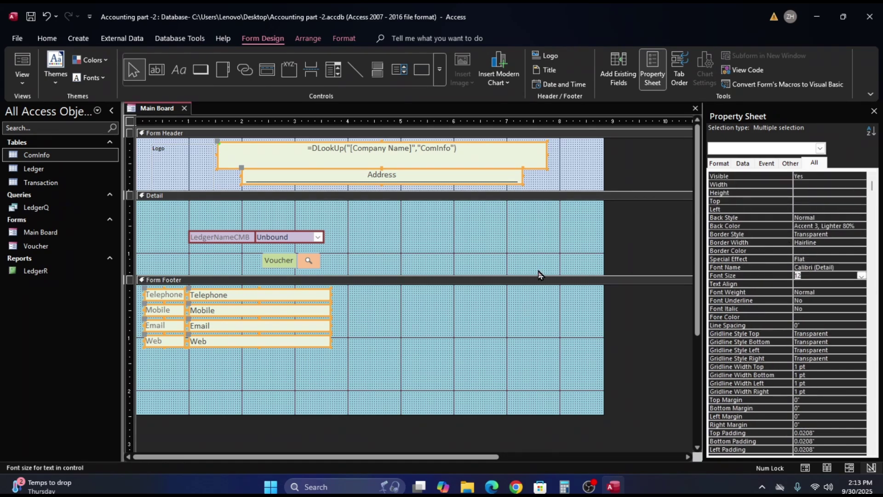
# Select only the footer contact fields and labels and examine their shared properties, category by category and in the full list.
pyautogui.click(484, 341)
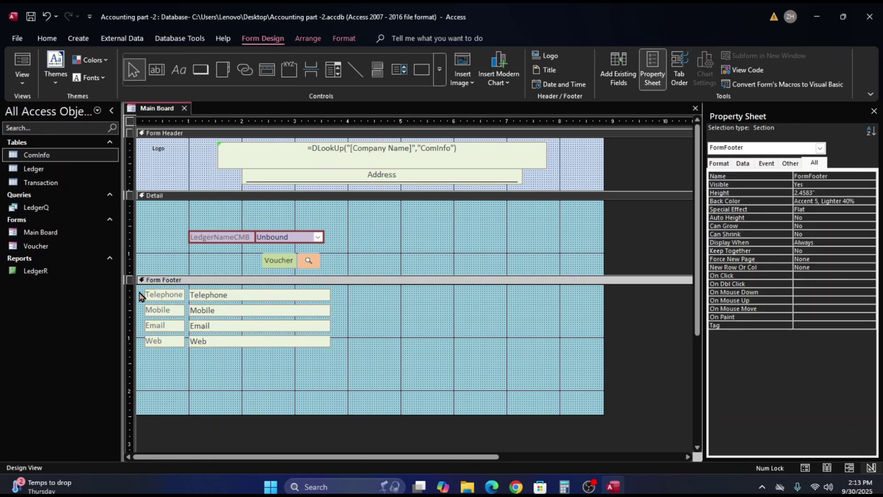
pyautogui.moveTo(140, 292); pyautogui.dragTo(382, 369)
pyautogui.scroll(-3, 810, 323)
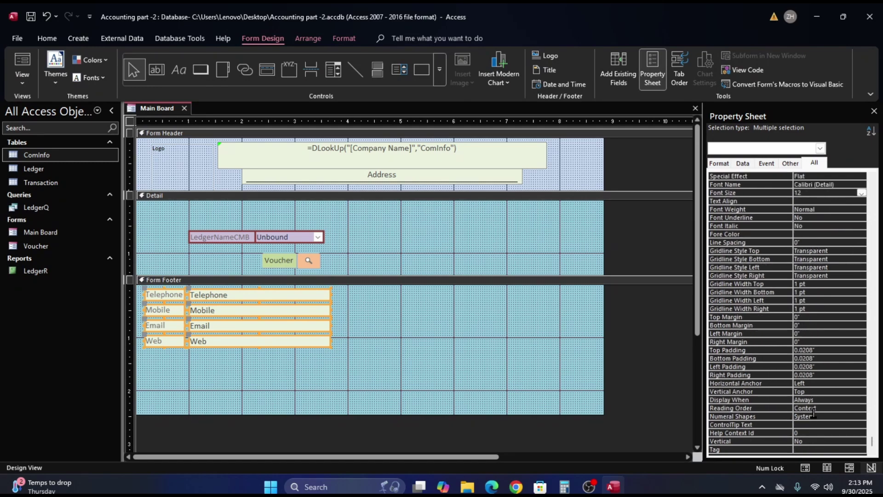
pyautogui.scroll(3, 784, 273)
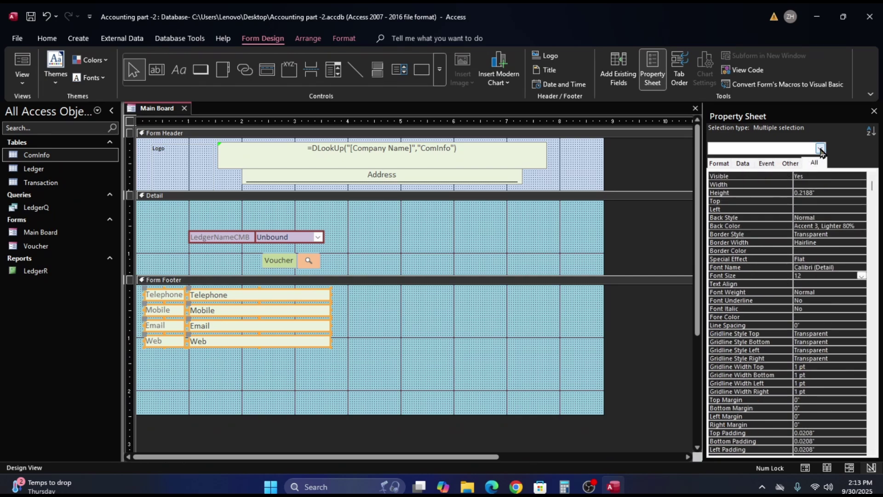
pyautogui.click(718, 165)
pyautogui.click(742, 165)
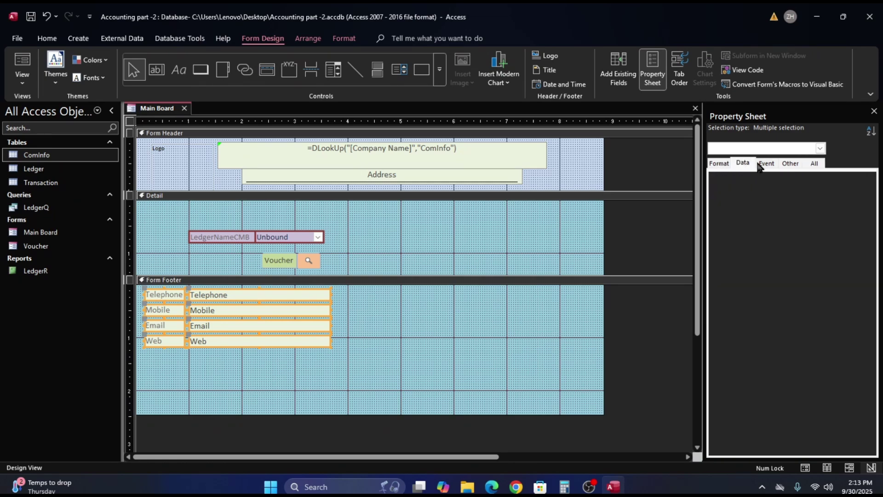
pyautogui.click(767, 165)
pyautogui.click(790, 164)
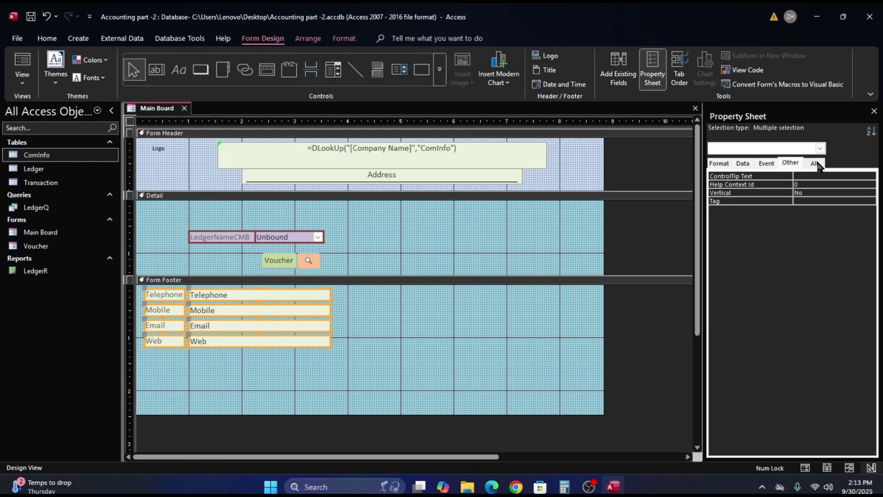
pyautogui.click(815, 165)
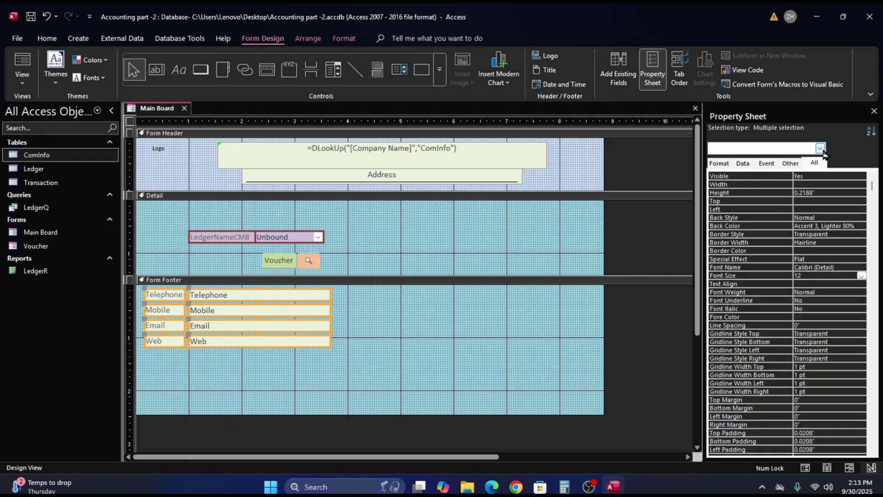
# Examine the form's own full property list, its format and data properties, and the Record Locks options.
pyautogui.click(820, 148)
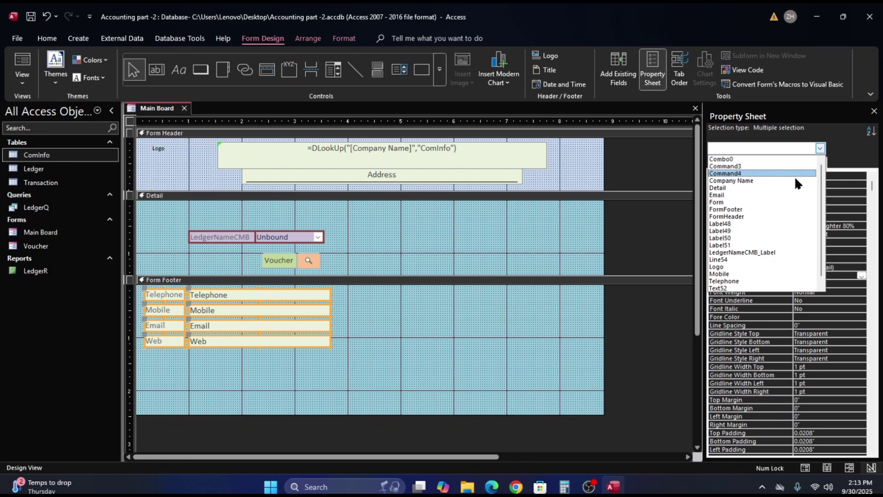
pyautogui.click(786, 202)
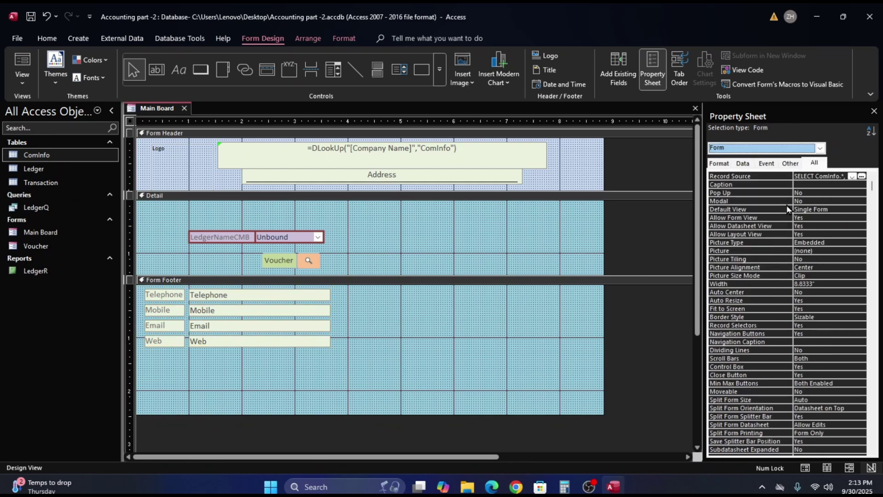
pyautogui.scroll(-15, 797, 267)
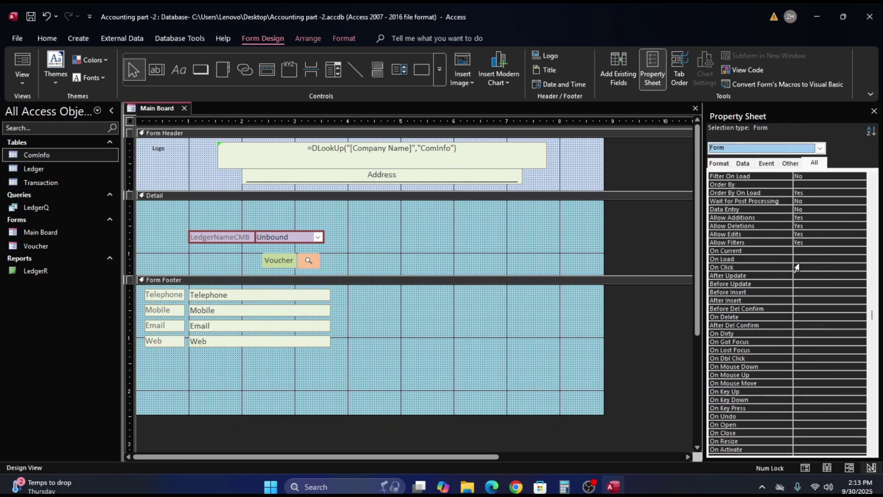
pyautogui.scroll(-12, 796, 268)
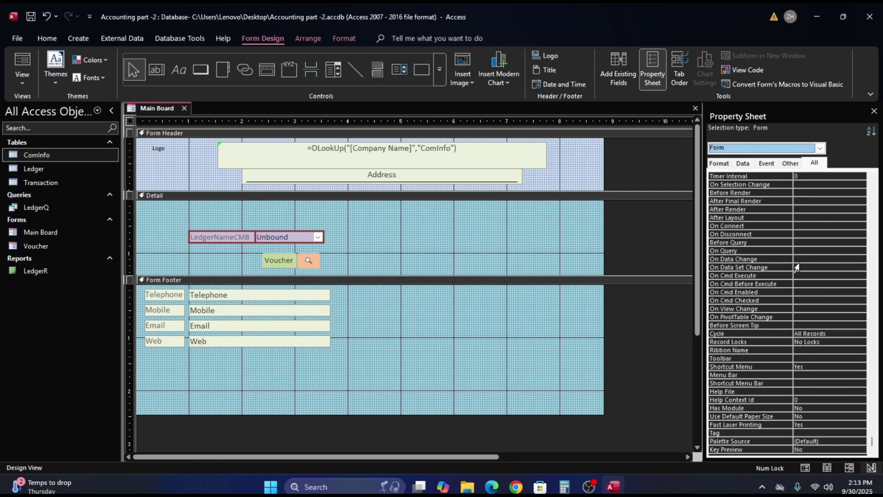
pyautogui.click(724, 165)
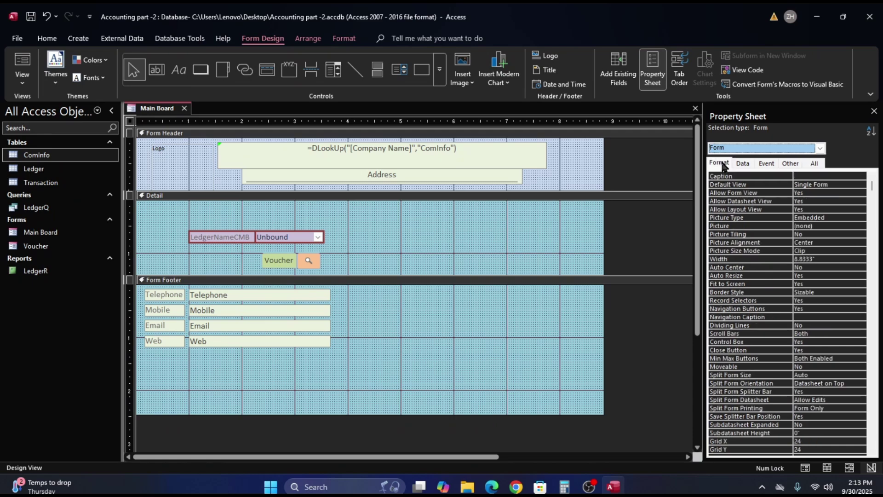
pyautogui.scroll(-1, 824, 184)
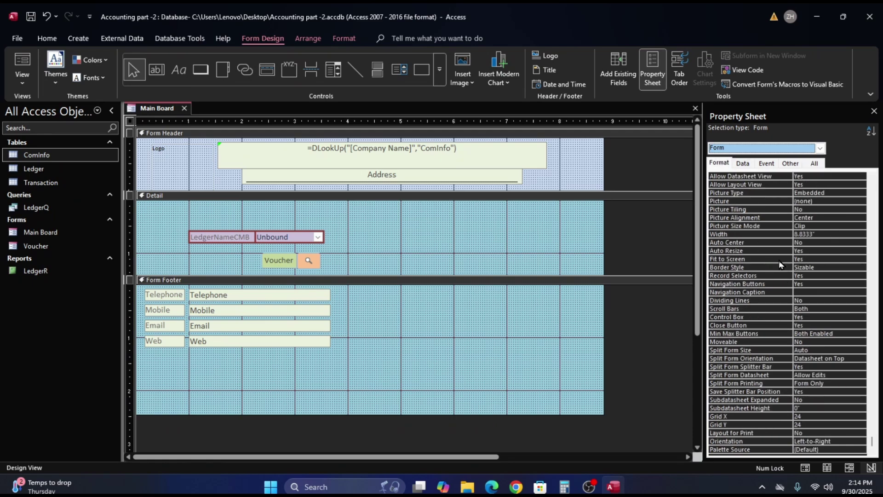
pyautogui.click(744, 164)
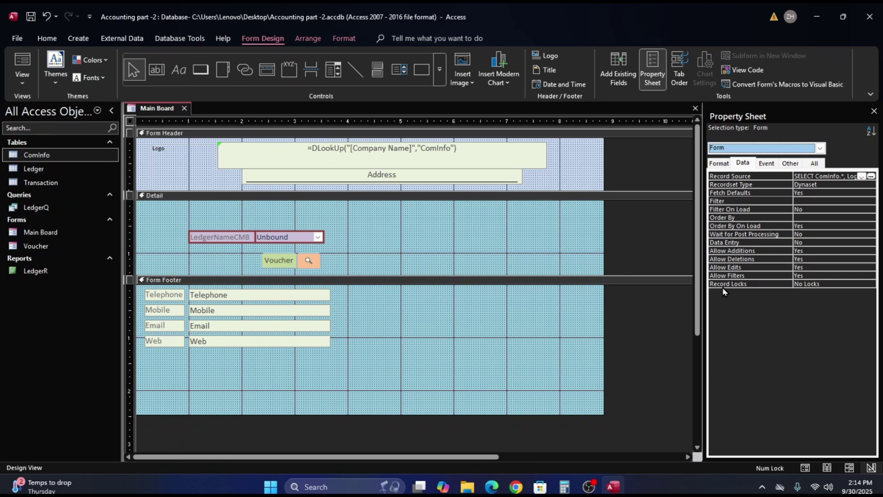
pyautogui.click(834, 283)
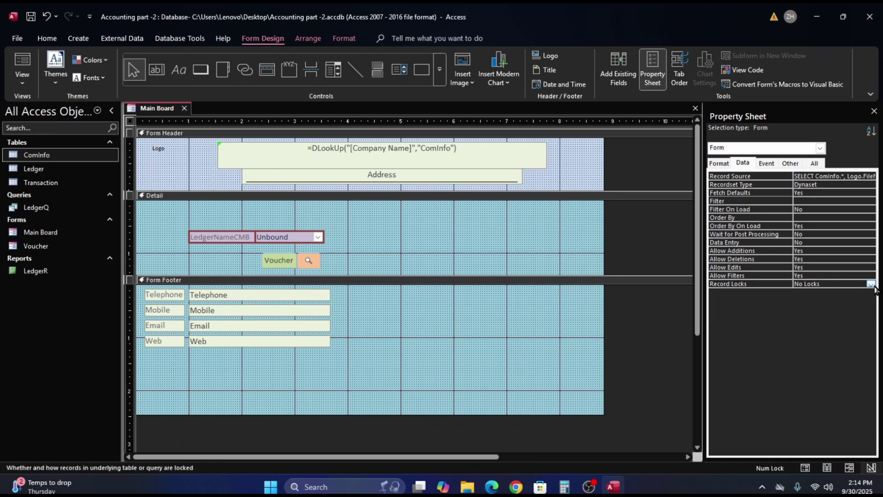
pyautogui.click(871, 284)
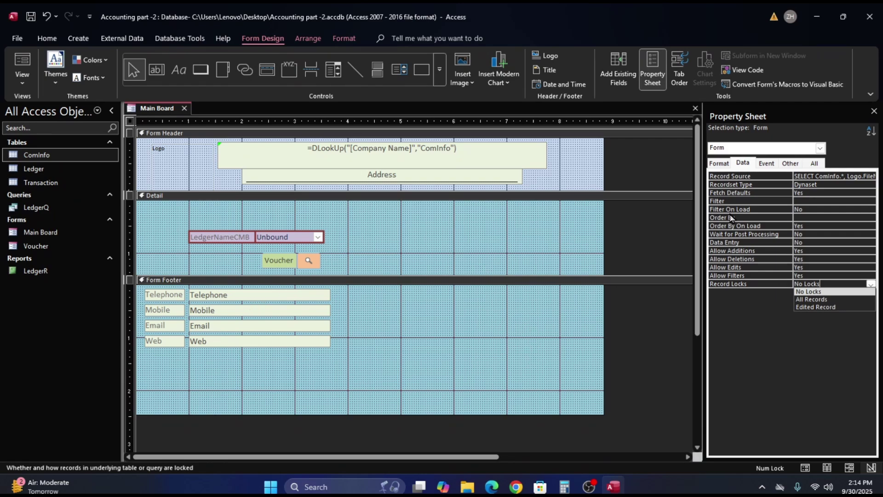
# Examine the form's event and other properties, and return to the start of its full property list.
pyautogui.click(766, 164)
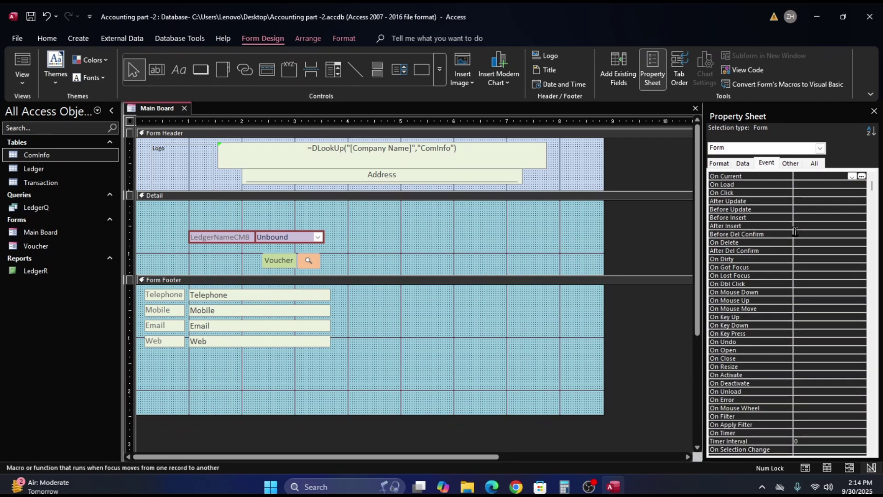
pyautogui.scroll(-5, 803, 238)
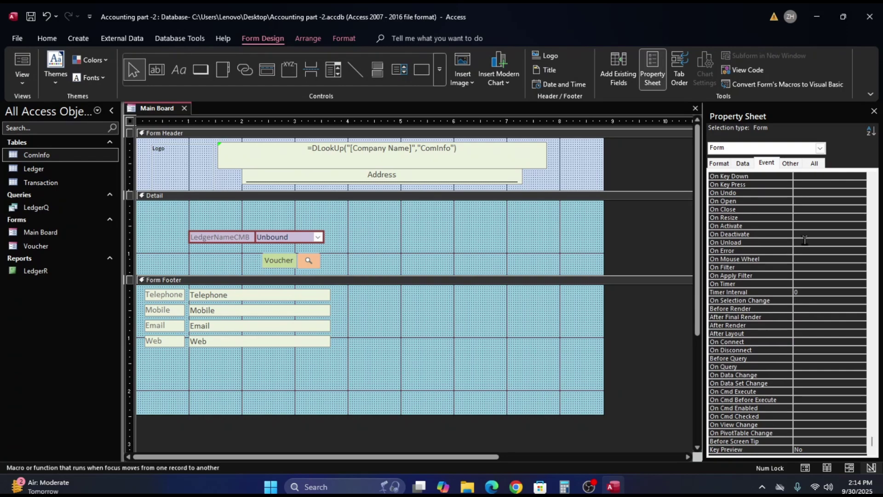
pyautogui.click(794, 164)
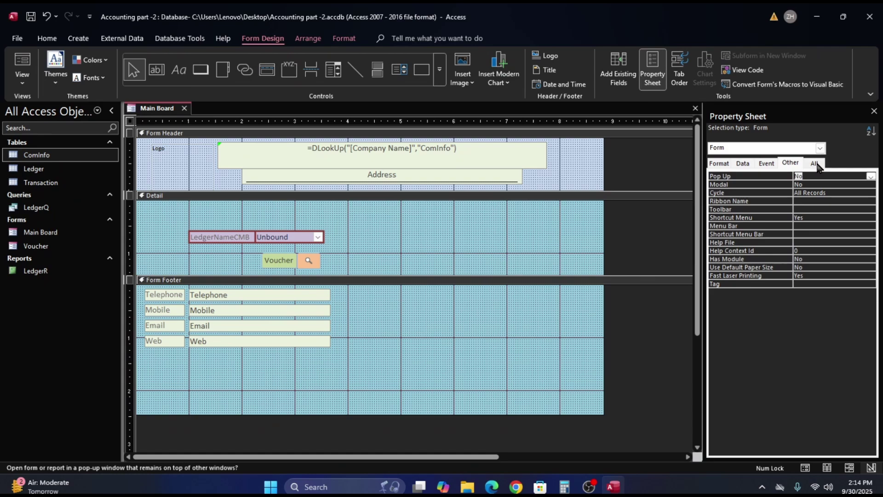
pyautogui.click(815, 164)
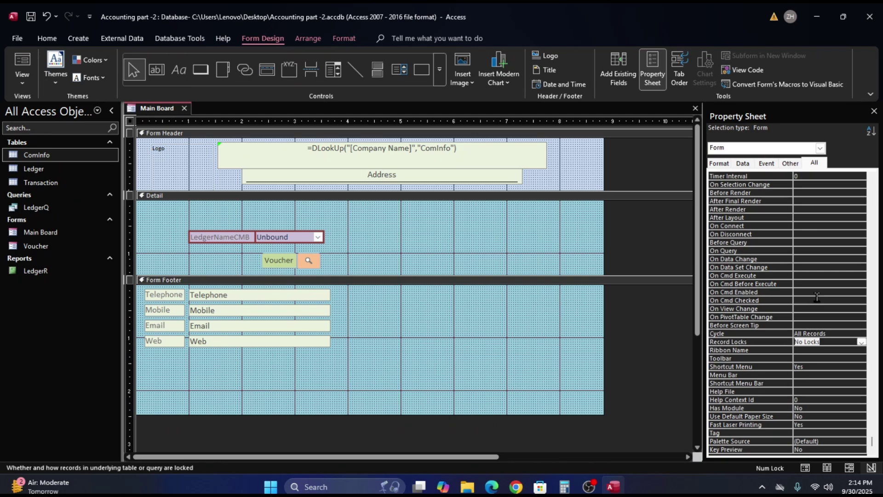
pyautogui.scroll(9, 815, 299)
pyautogui.scroll(18, 818, 296)
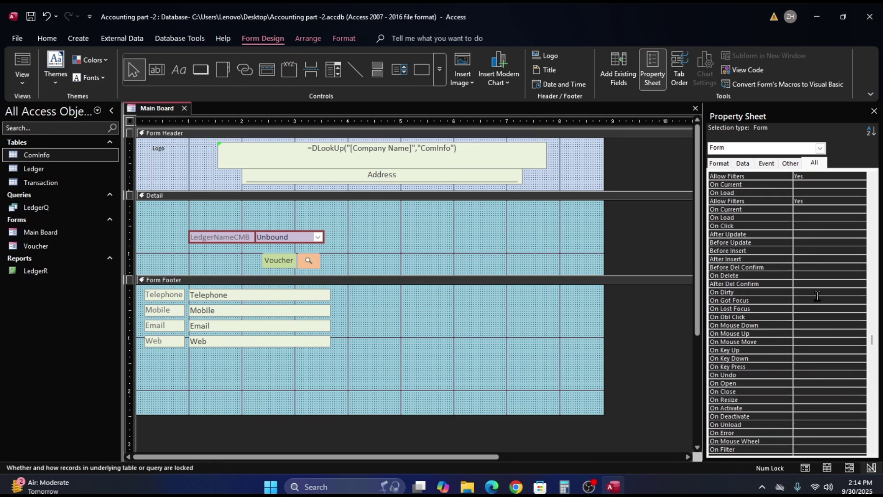
pyautogui.scroll(6, 817, 295)
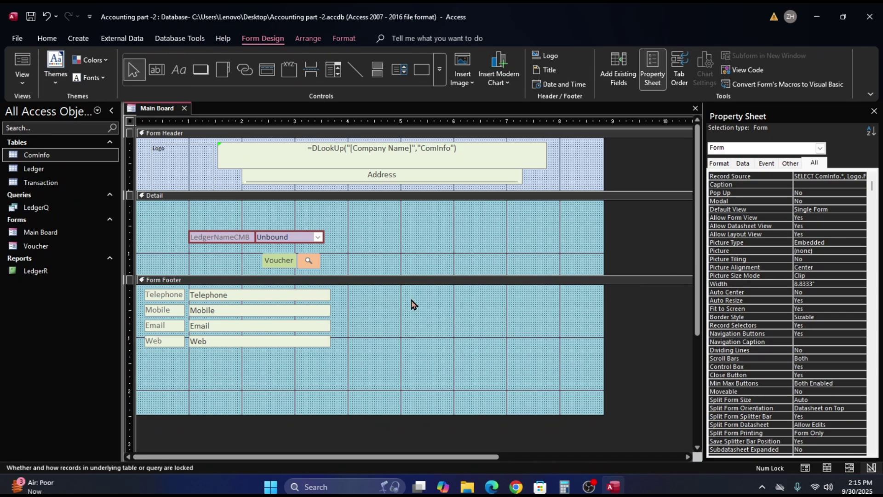
# Close the Main Board form and save its design changes.
pyautogui.click(696, 109)
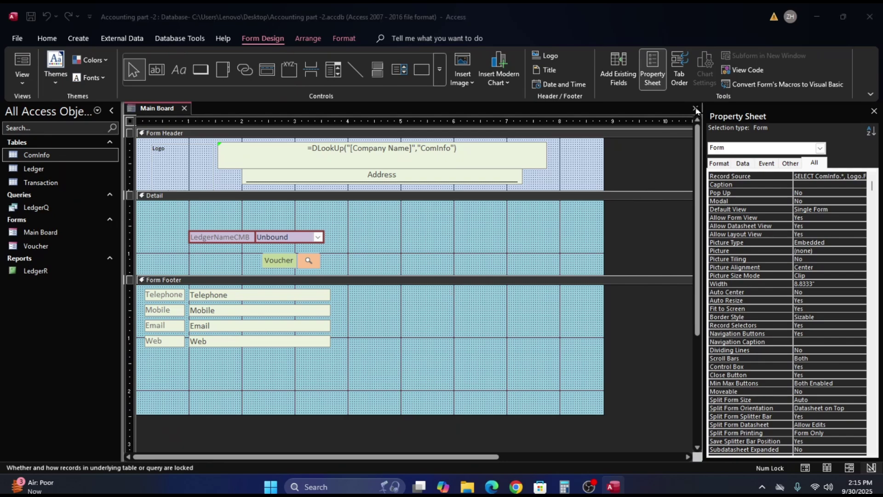
pyautogui.click(410, 275)
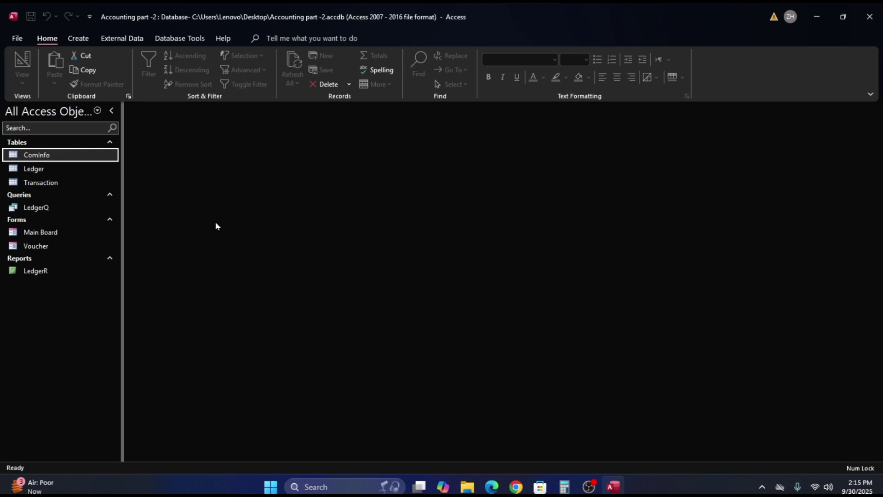
pyautogui.click(591, 486)
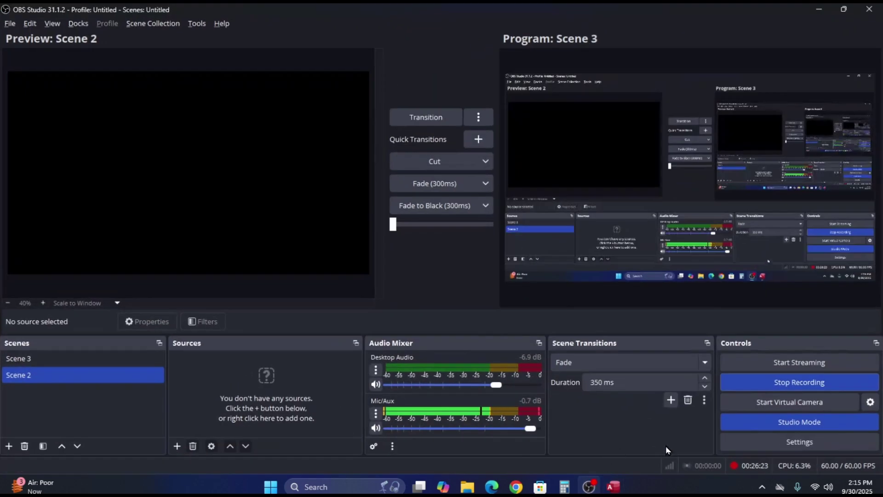